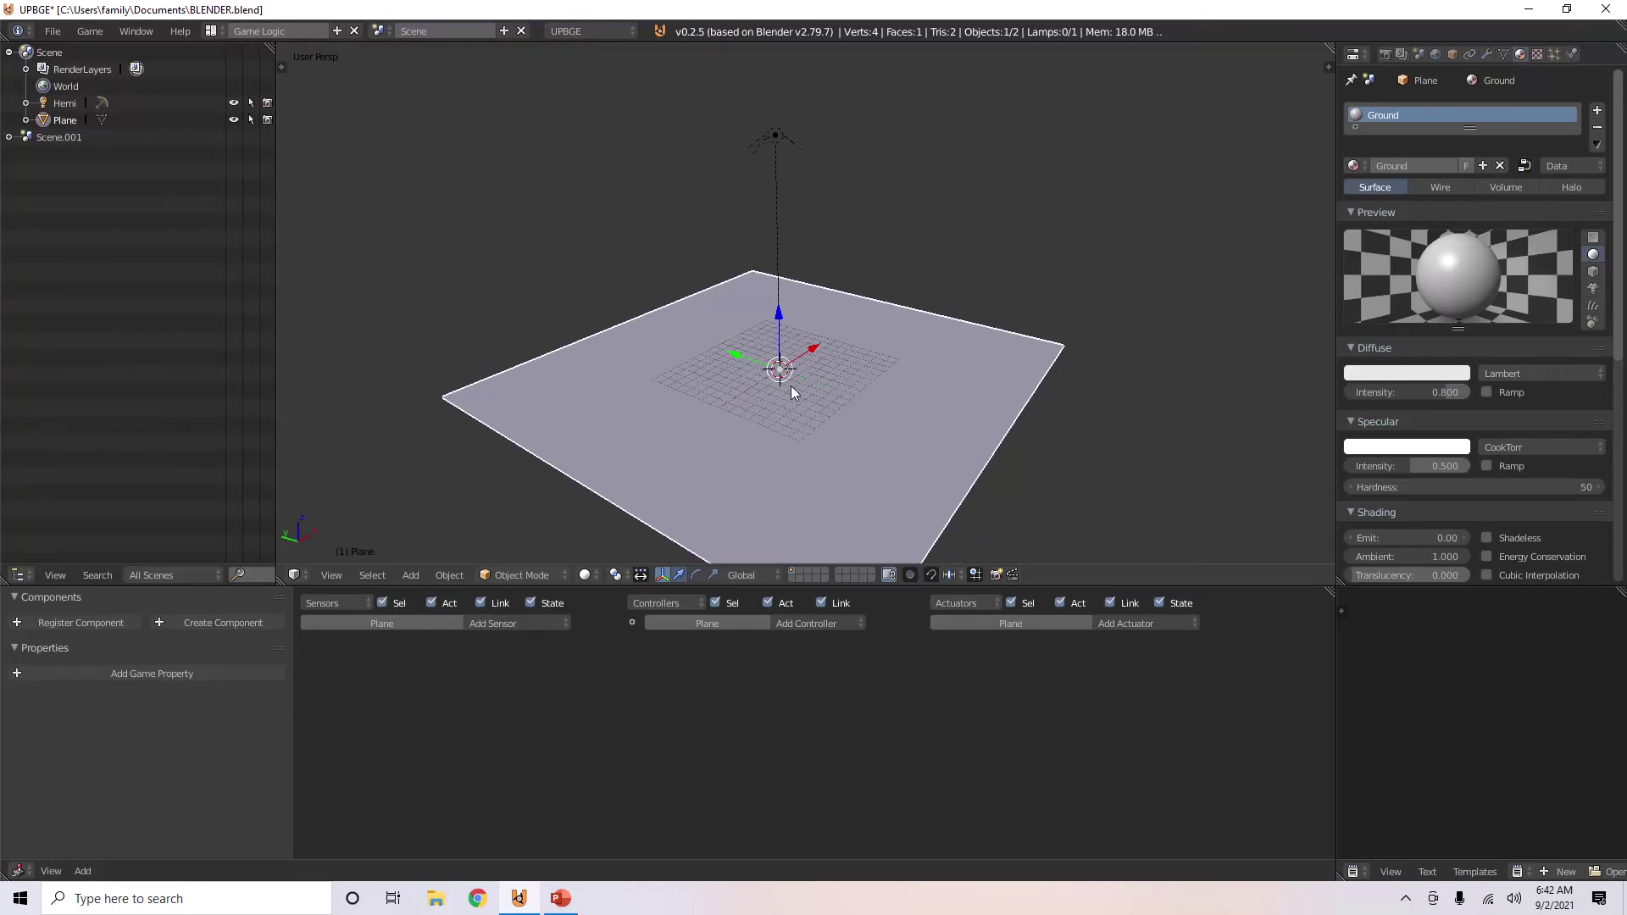
Add a cube-shaped empty and raise it vertically to float well above the ground plane
scroll(789, 391, "down", 1)
key("shift+a")
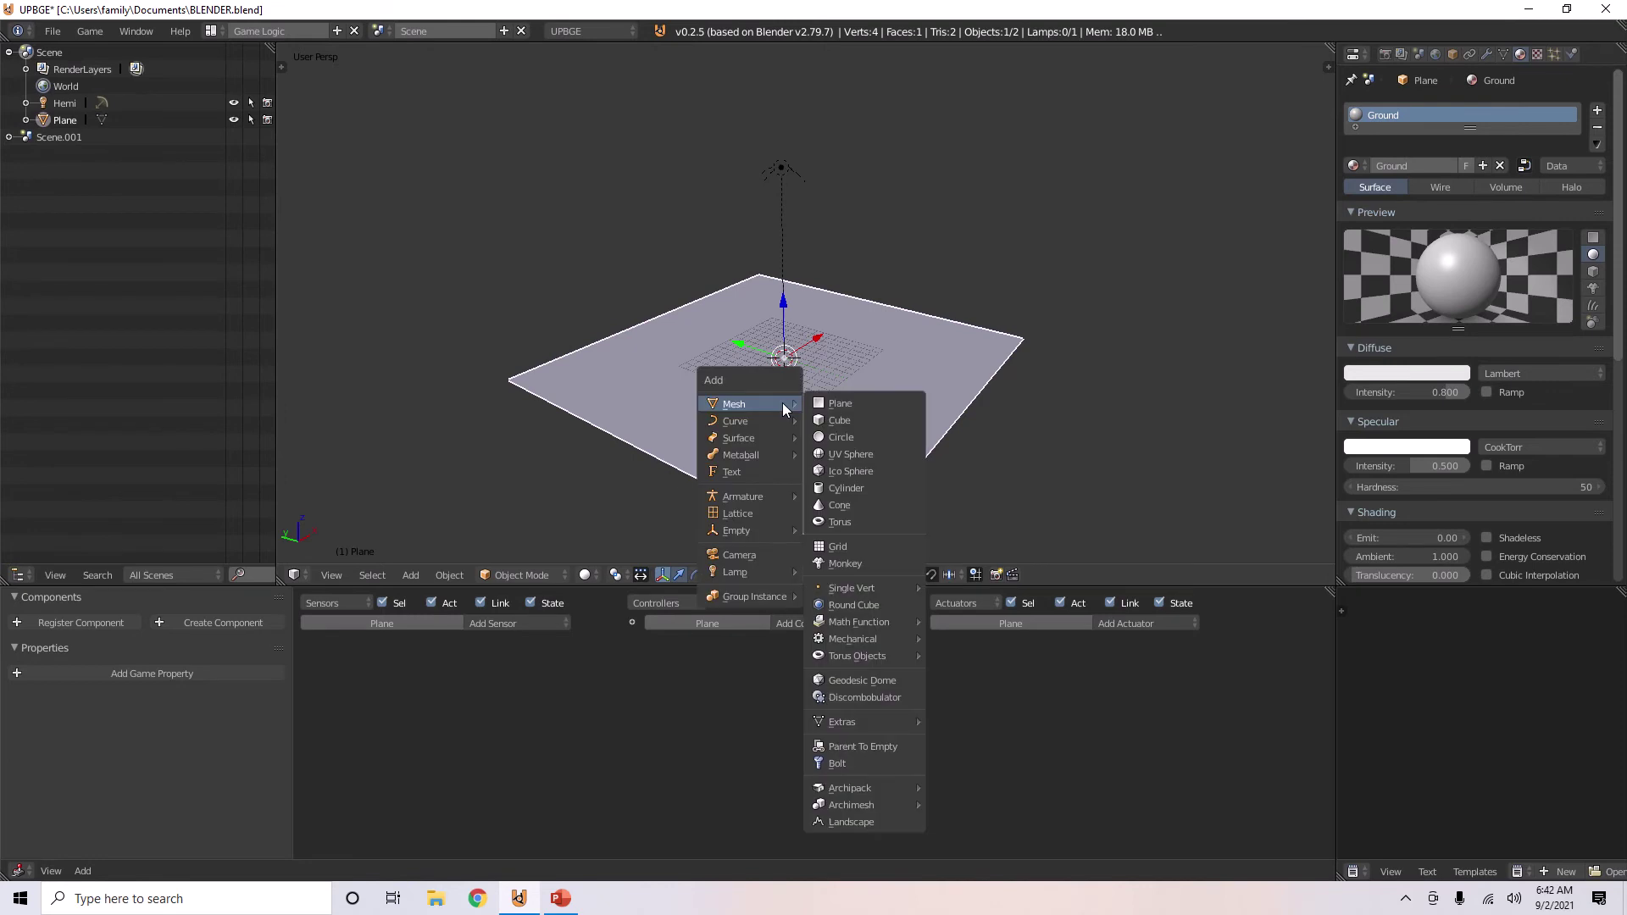
mouse_move(739, 532)
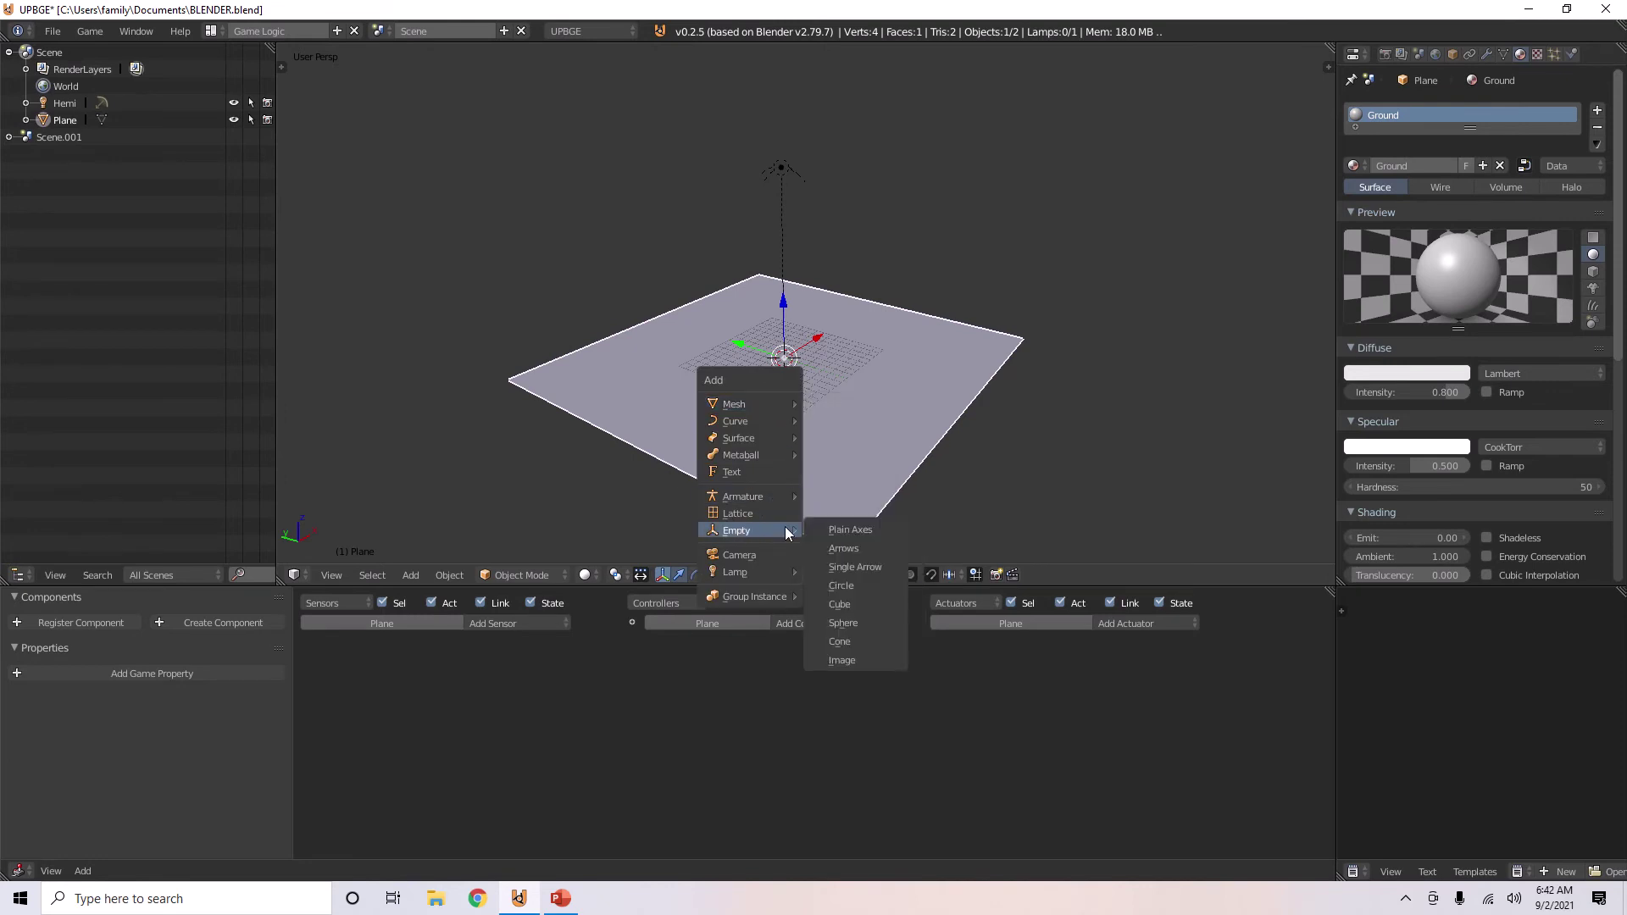
left_click(841, 604)
scroll(839, 334, "up", 3)
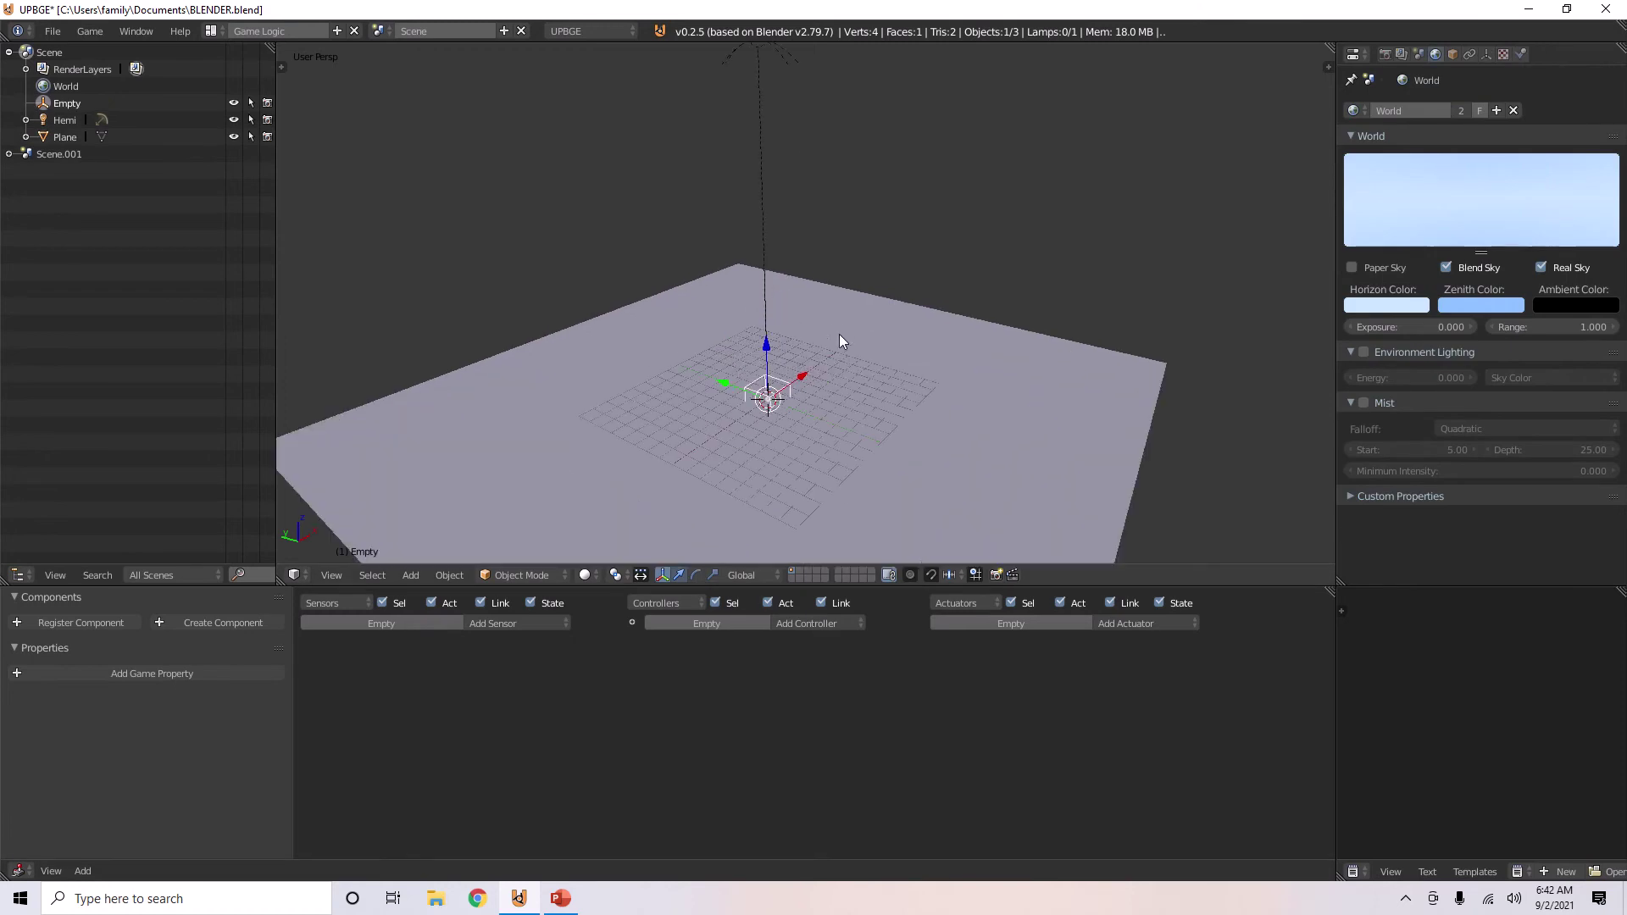
left_click(777, 338)
scroll(768, 237, "up", 1)
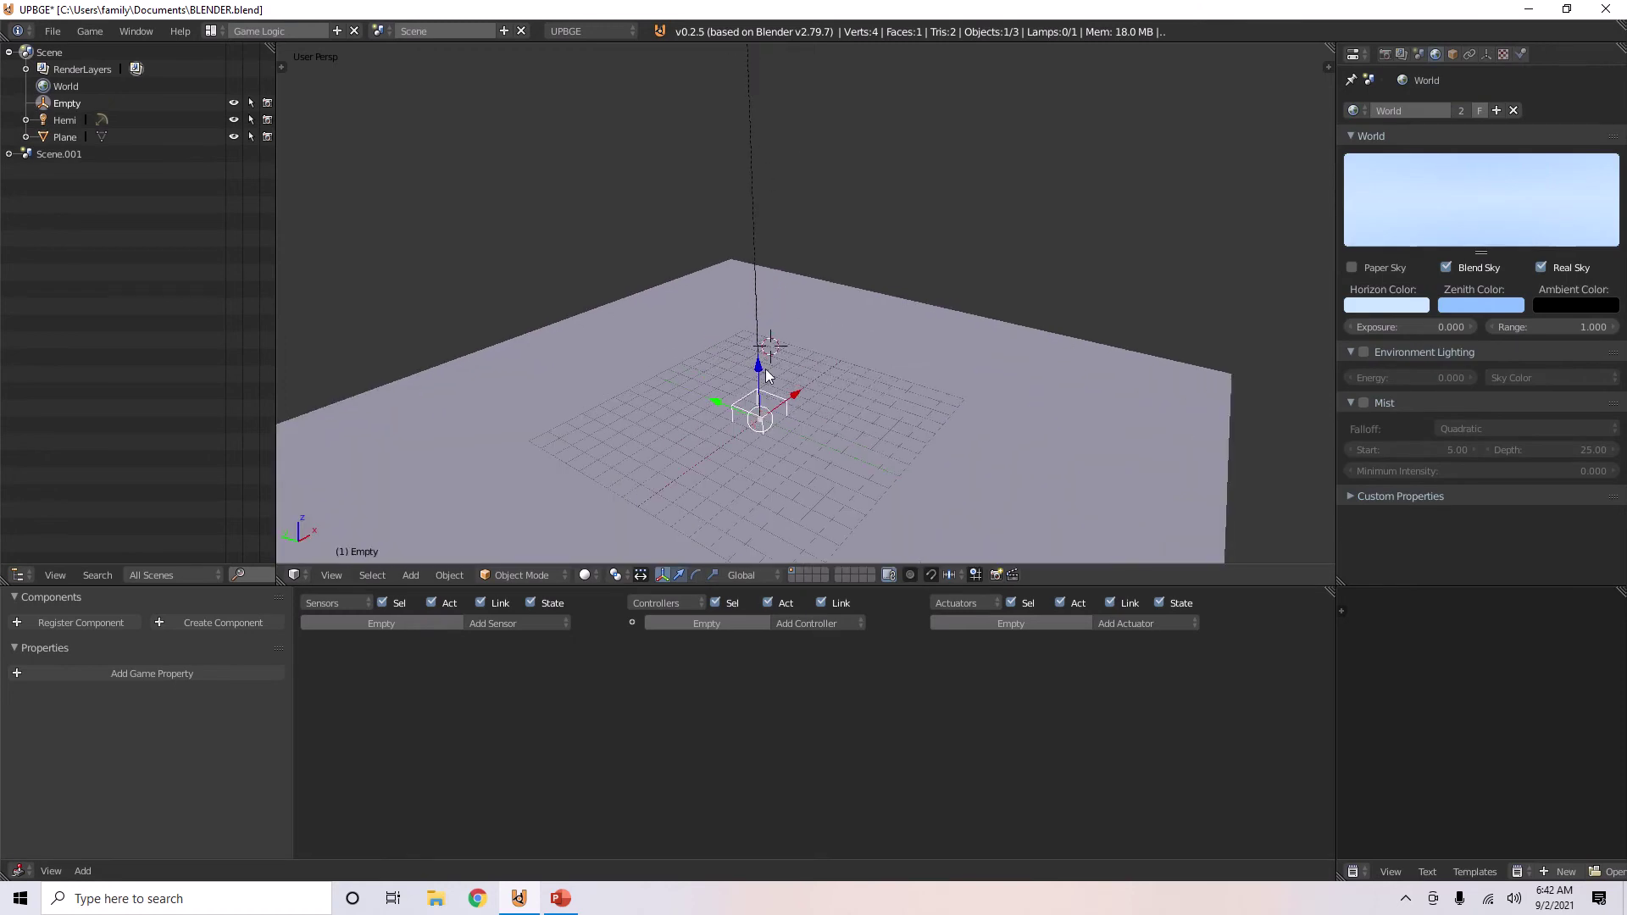
left_click_drag(765, 369, 764, 88)
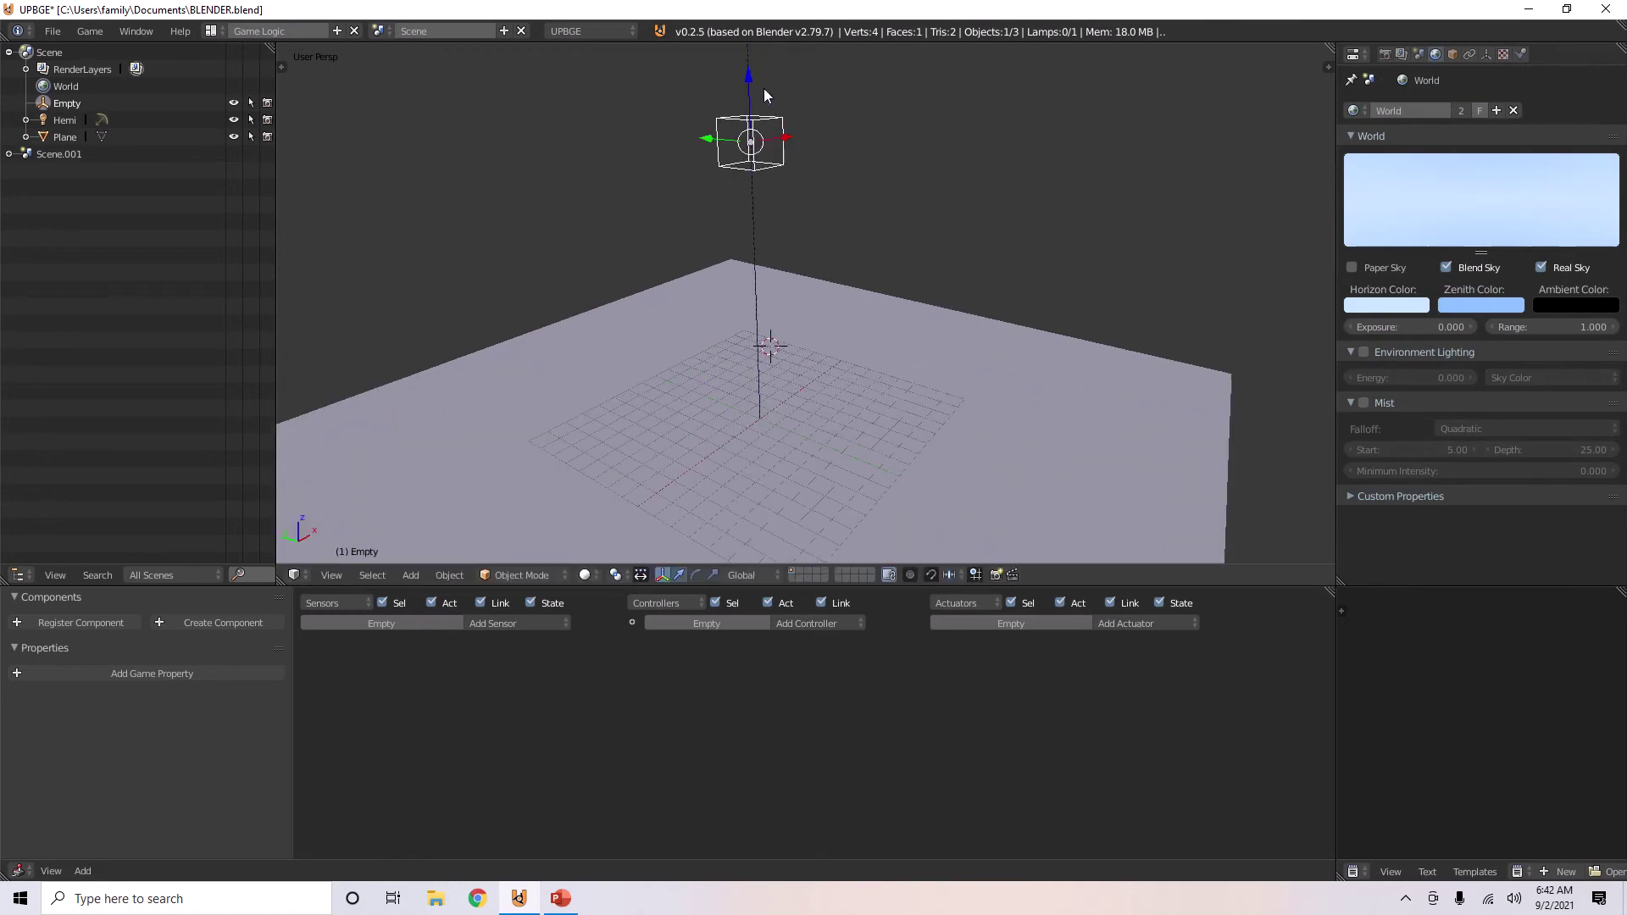
Try the Circle display type on the empty and return it to Cube
left_click(1487, 51)
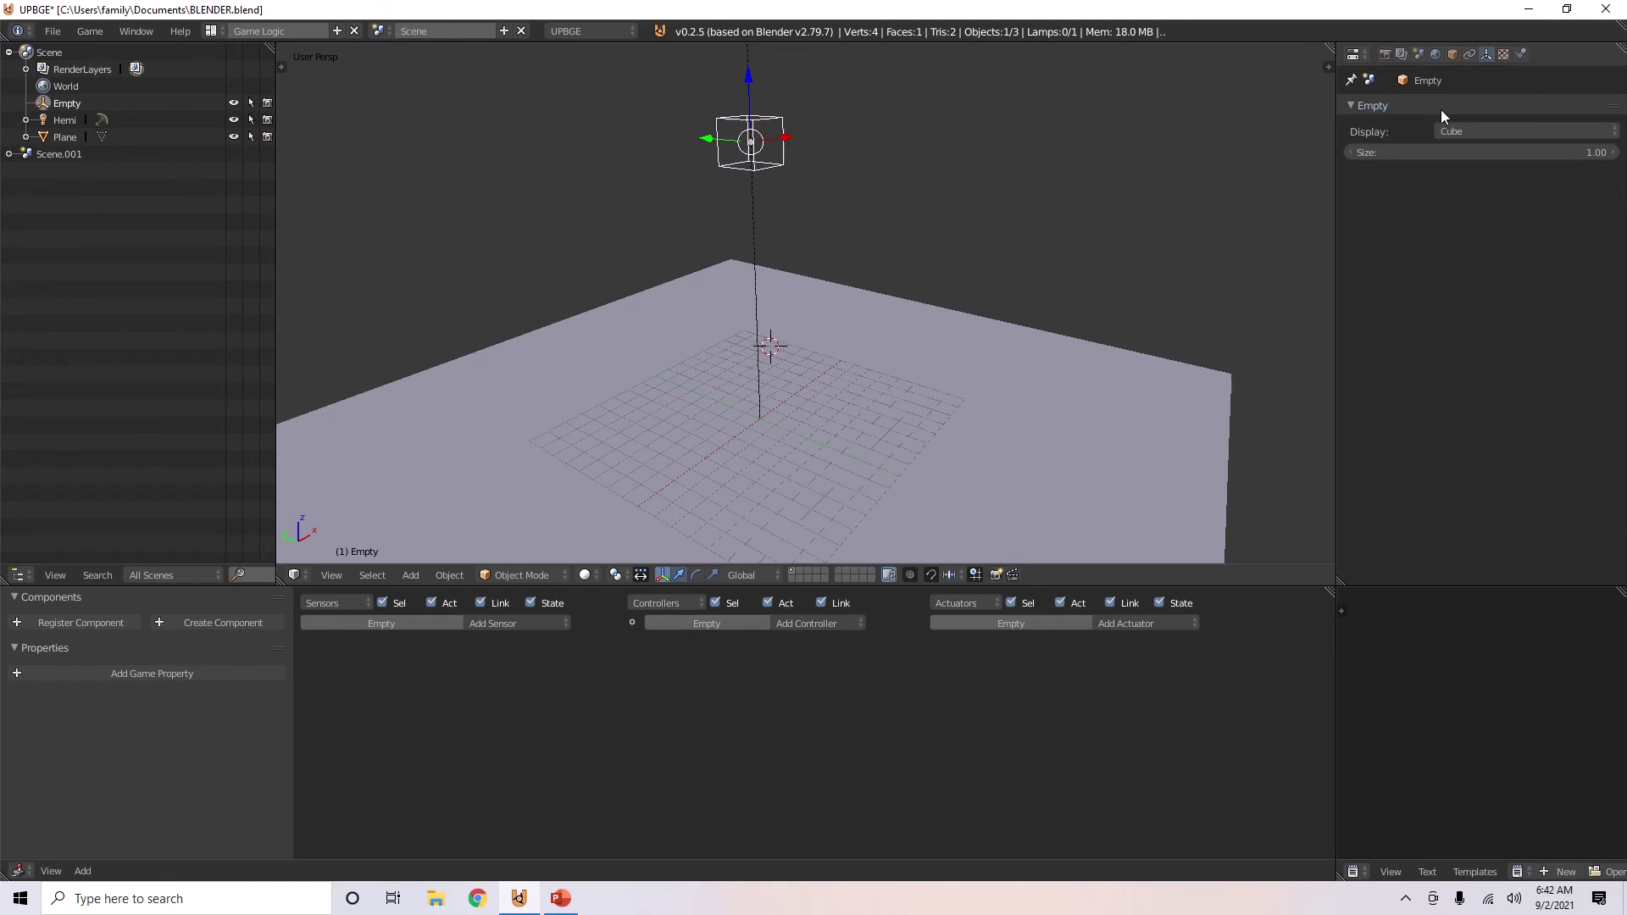
left_click(1461, 131)
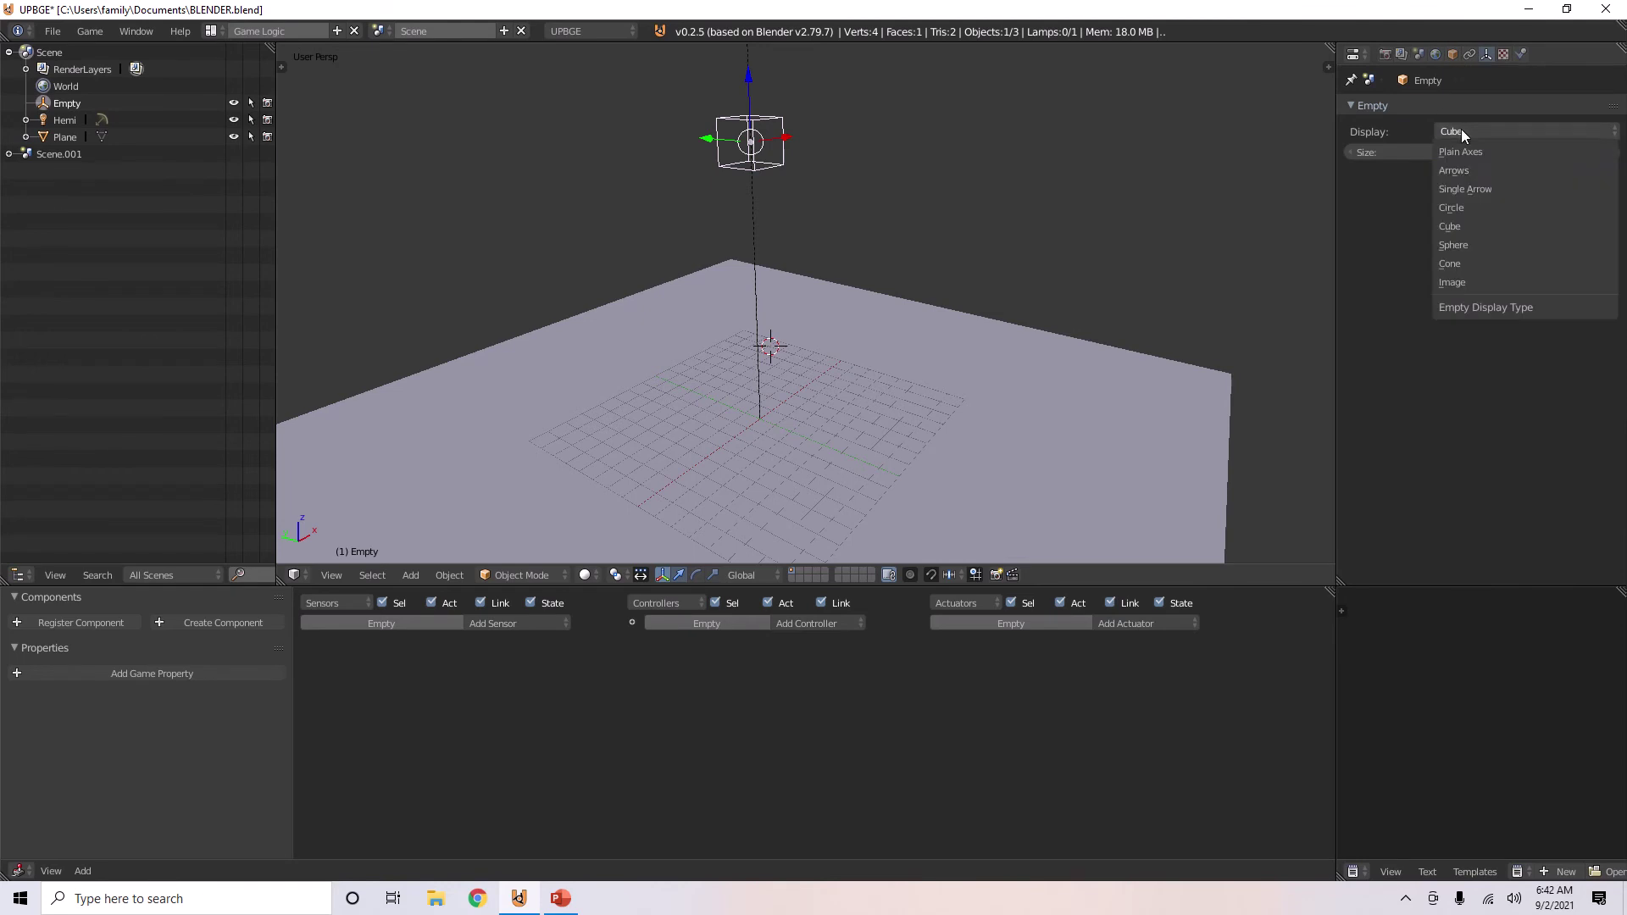
left_click(1460, 209)
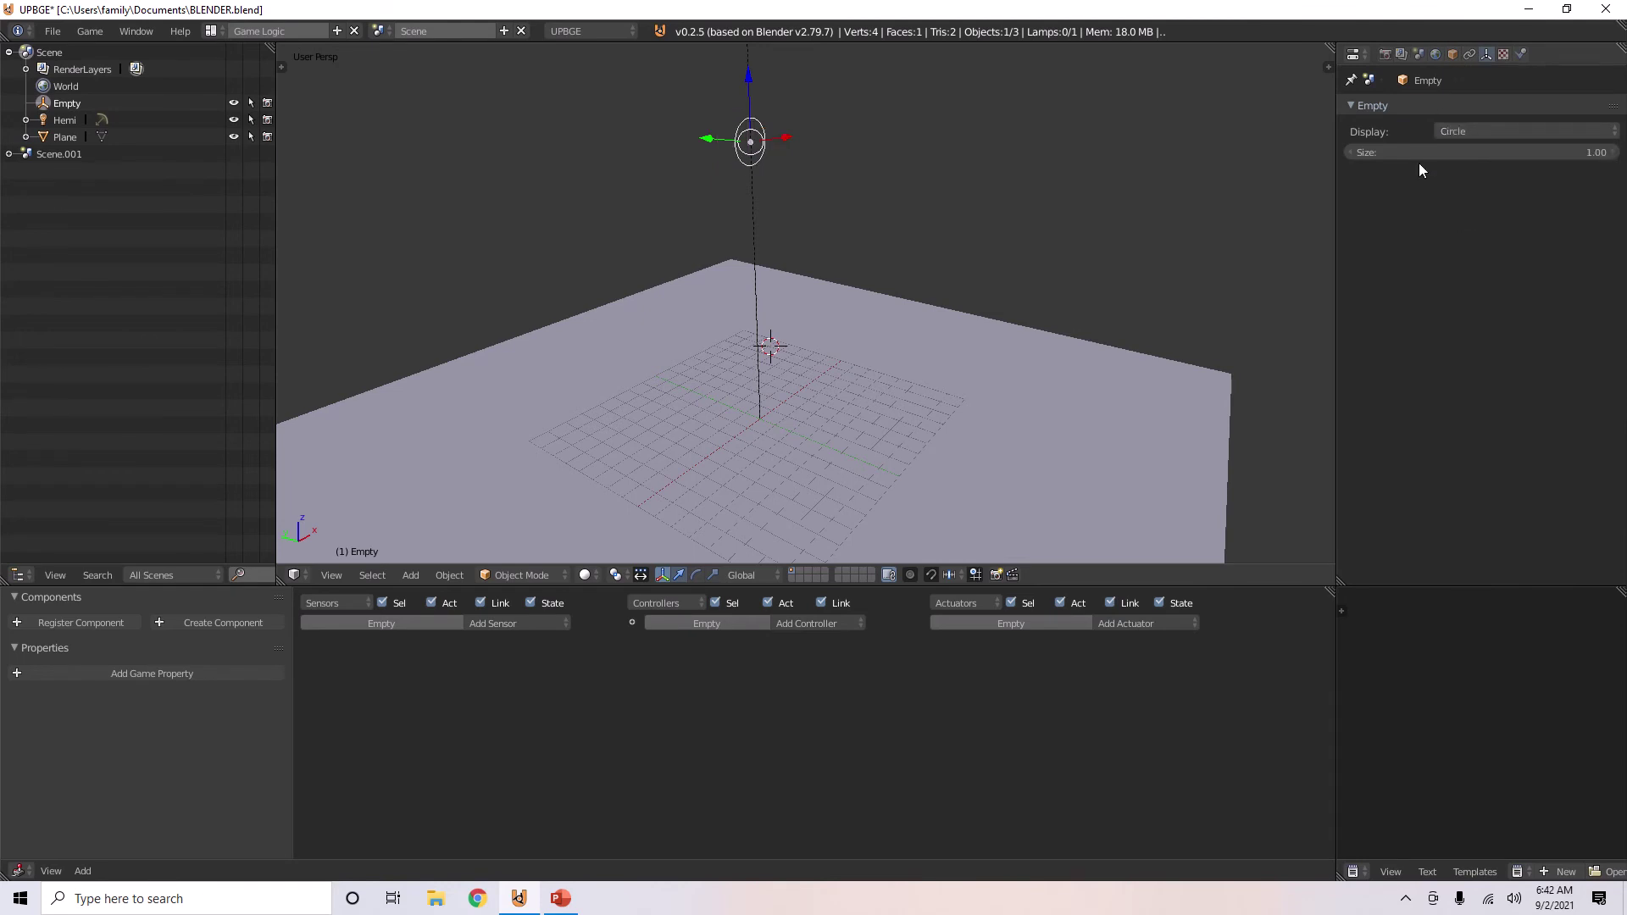
left_click(1451, 132)
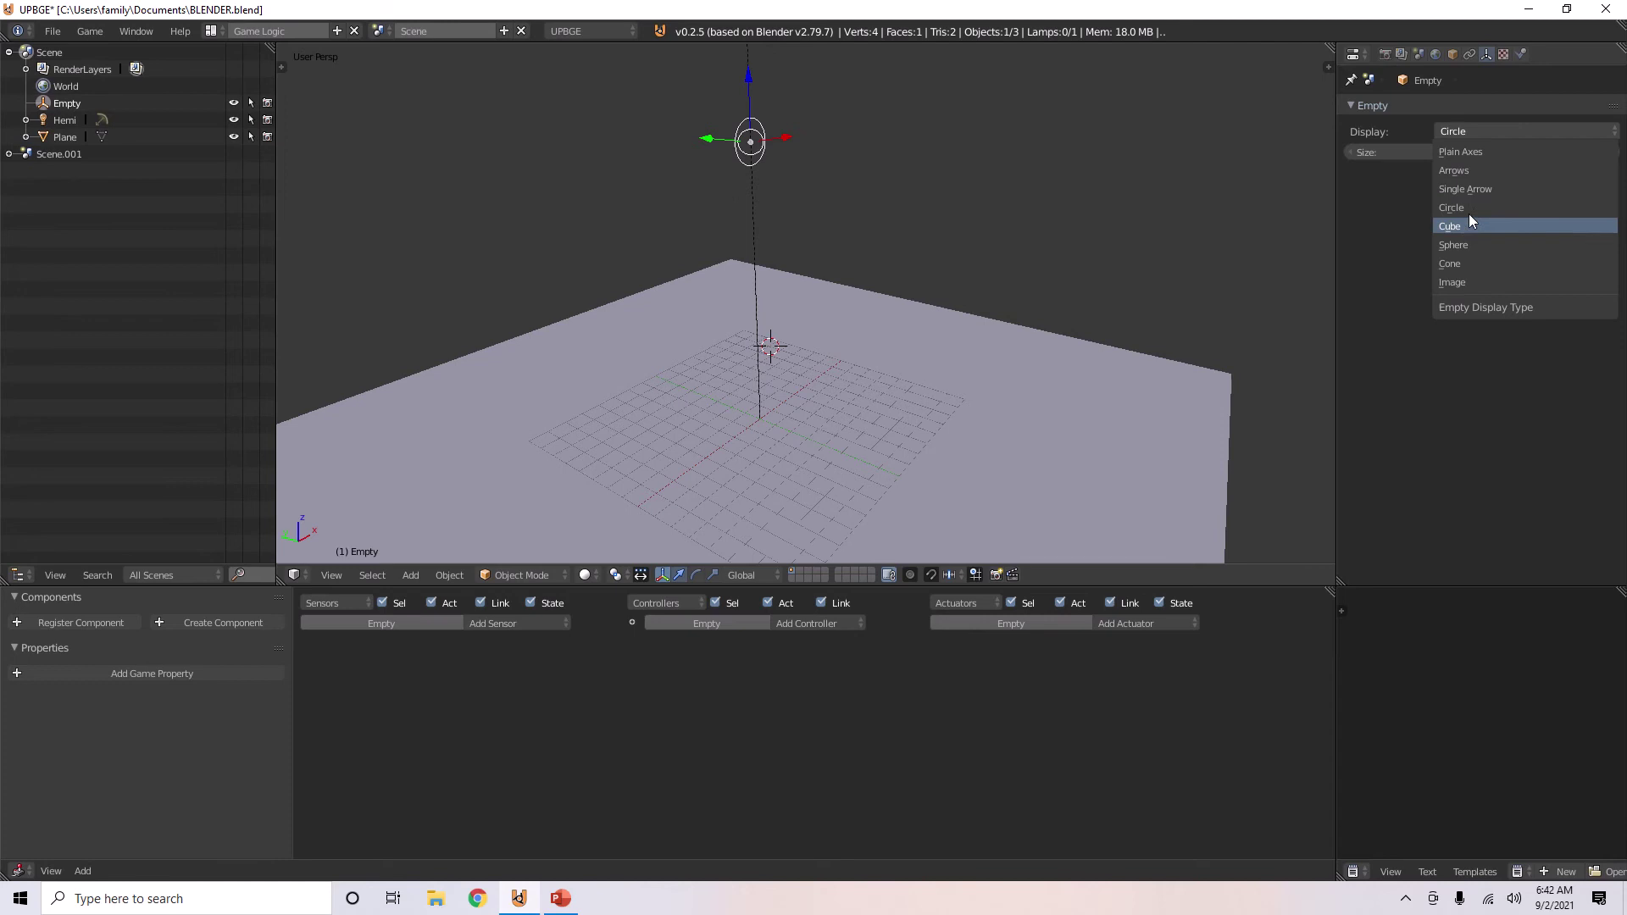
left_click(1465, 225)
Give the empty an Always sensor linked through an And controller to an Edit Object actuator in Add Object mode
scroll(932, 212, "down", 5)
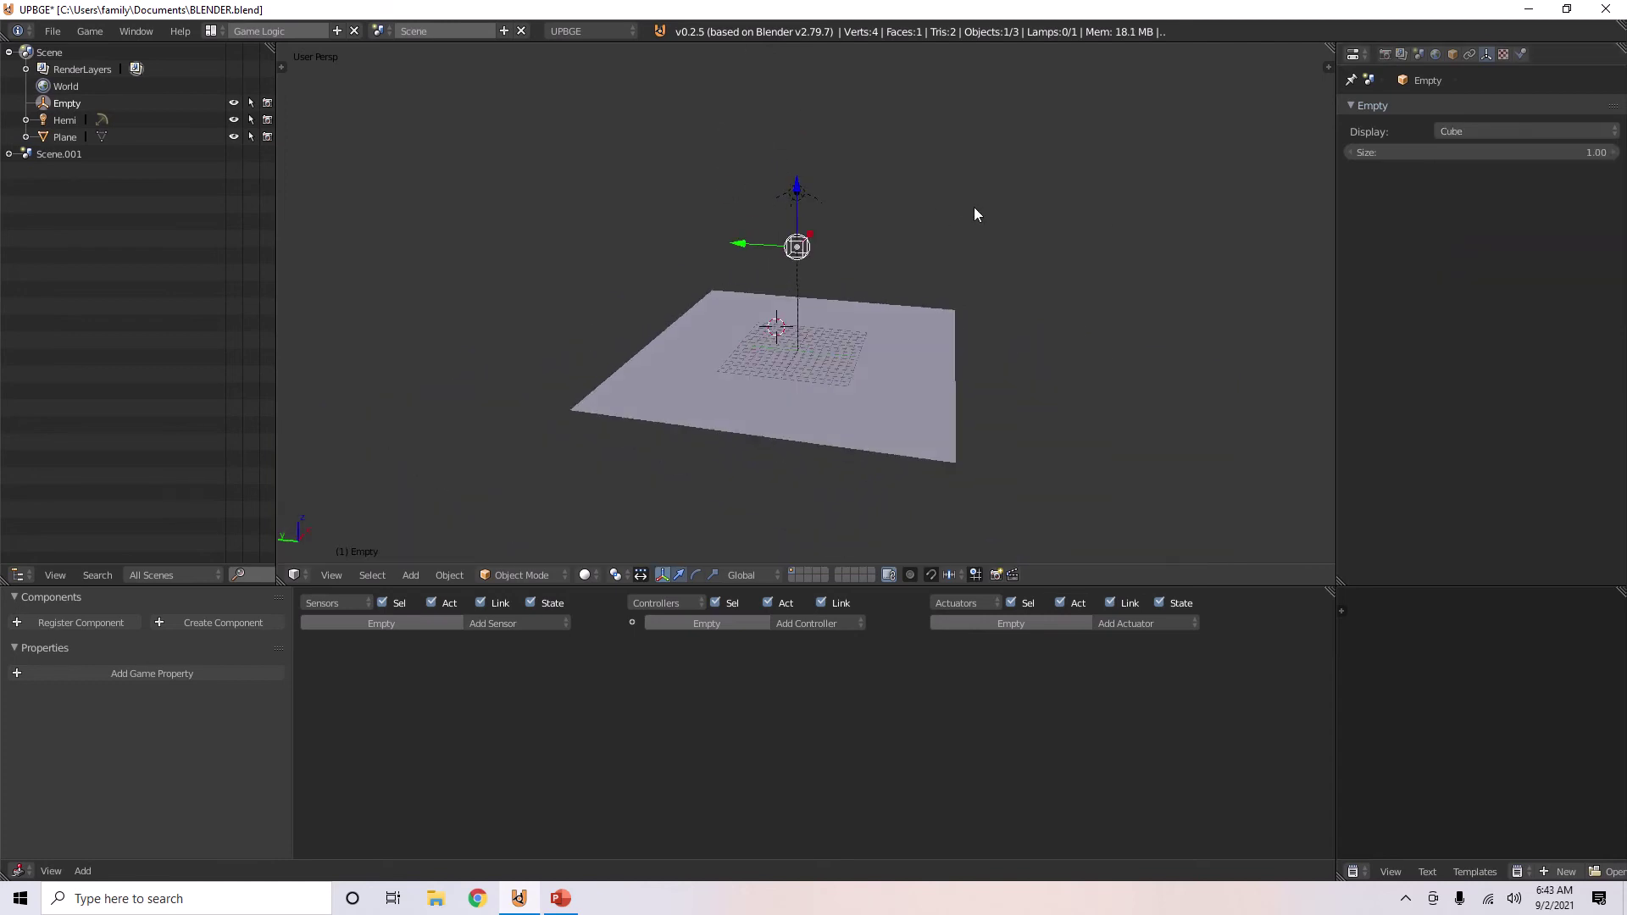
scroll(951, 218, "up", 4)
scroll(955, 212, "down", 2)
scroll(941, 217, "up", 2)
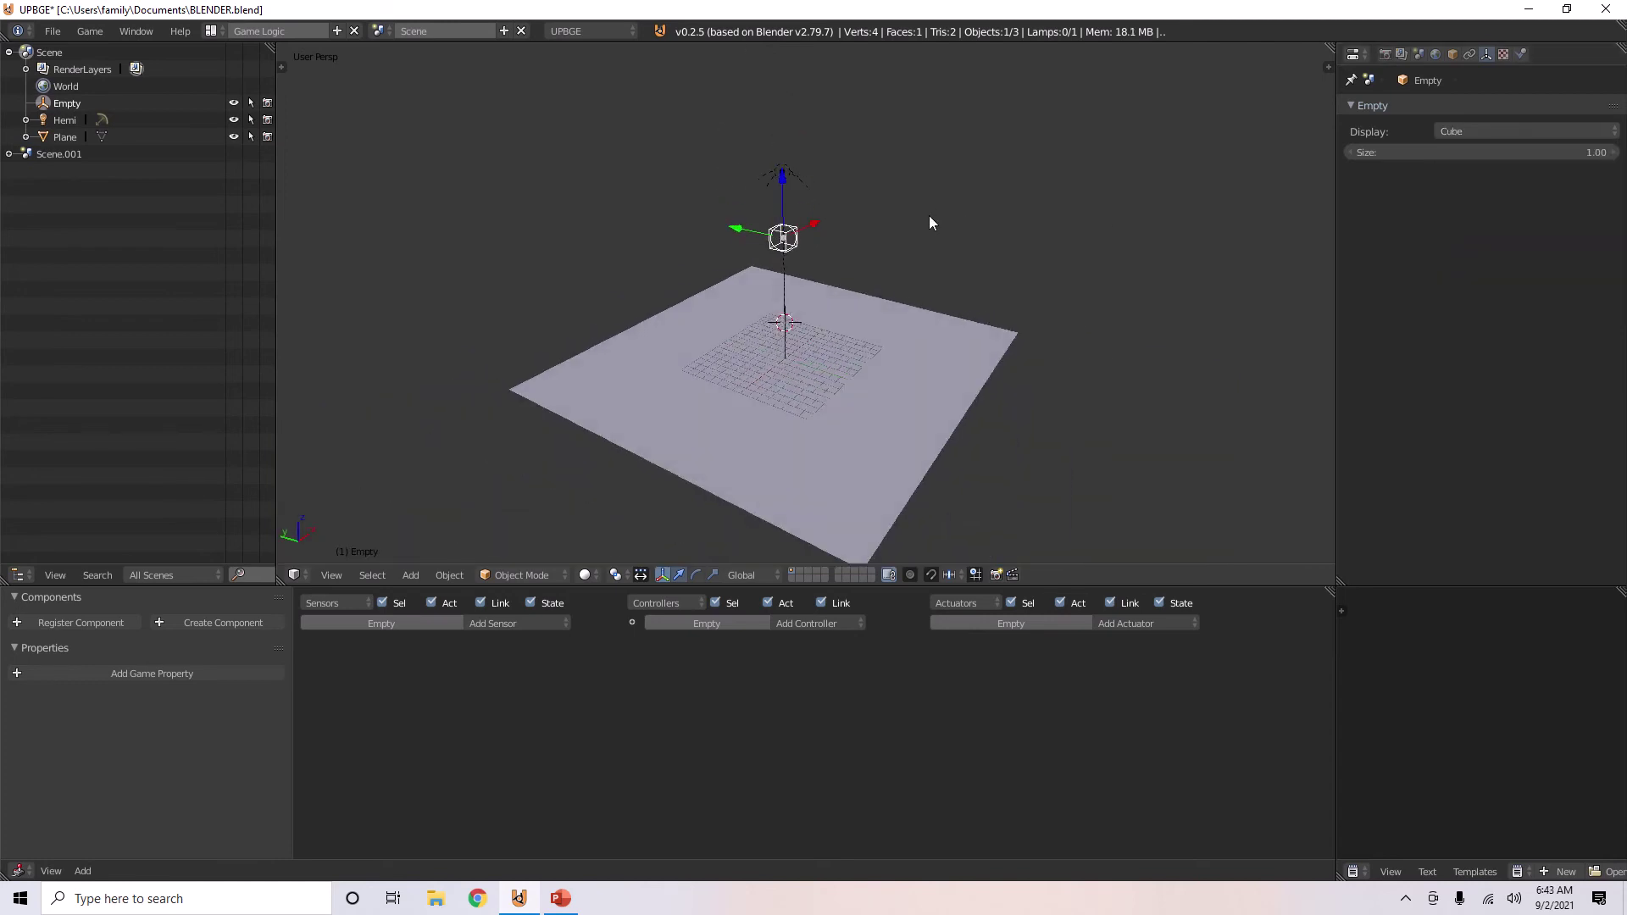
scroll(930, 223, "up", 1)
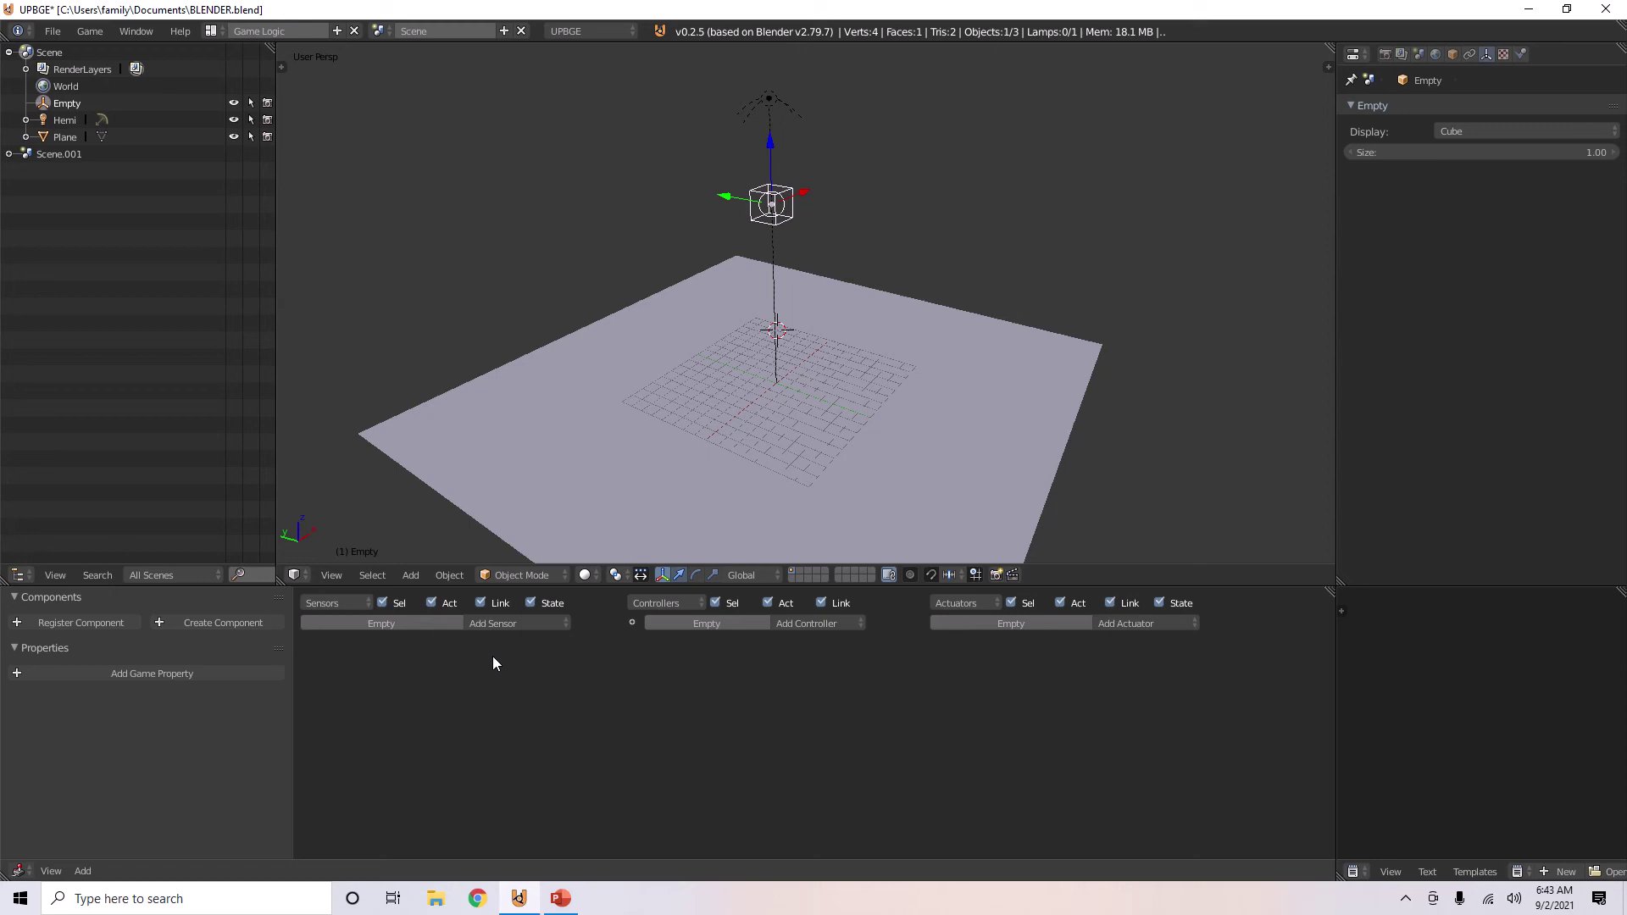
left_click(547, 624)
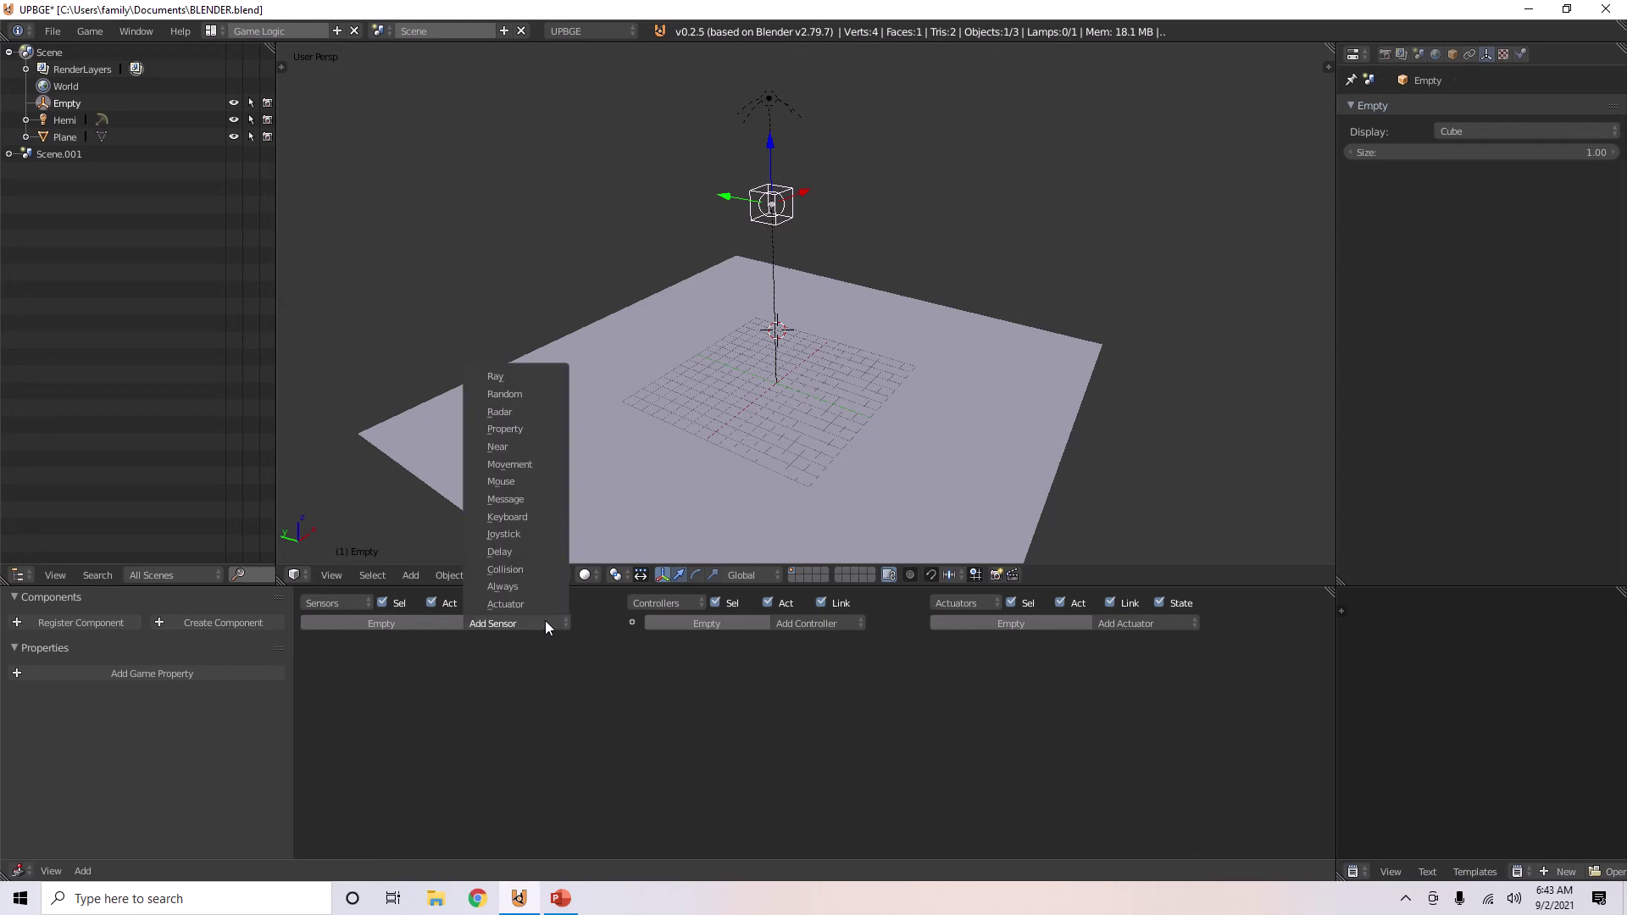
left_click(517, 588)
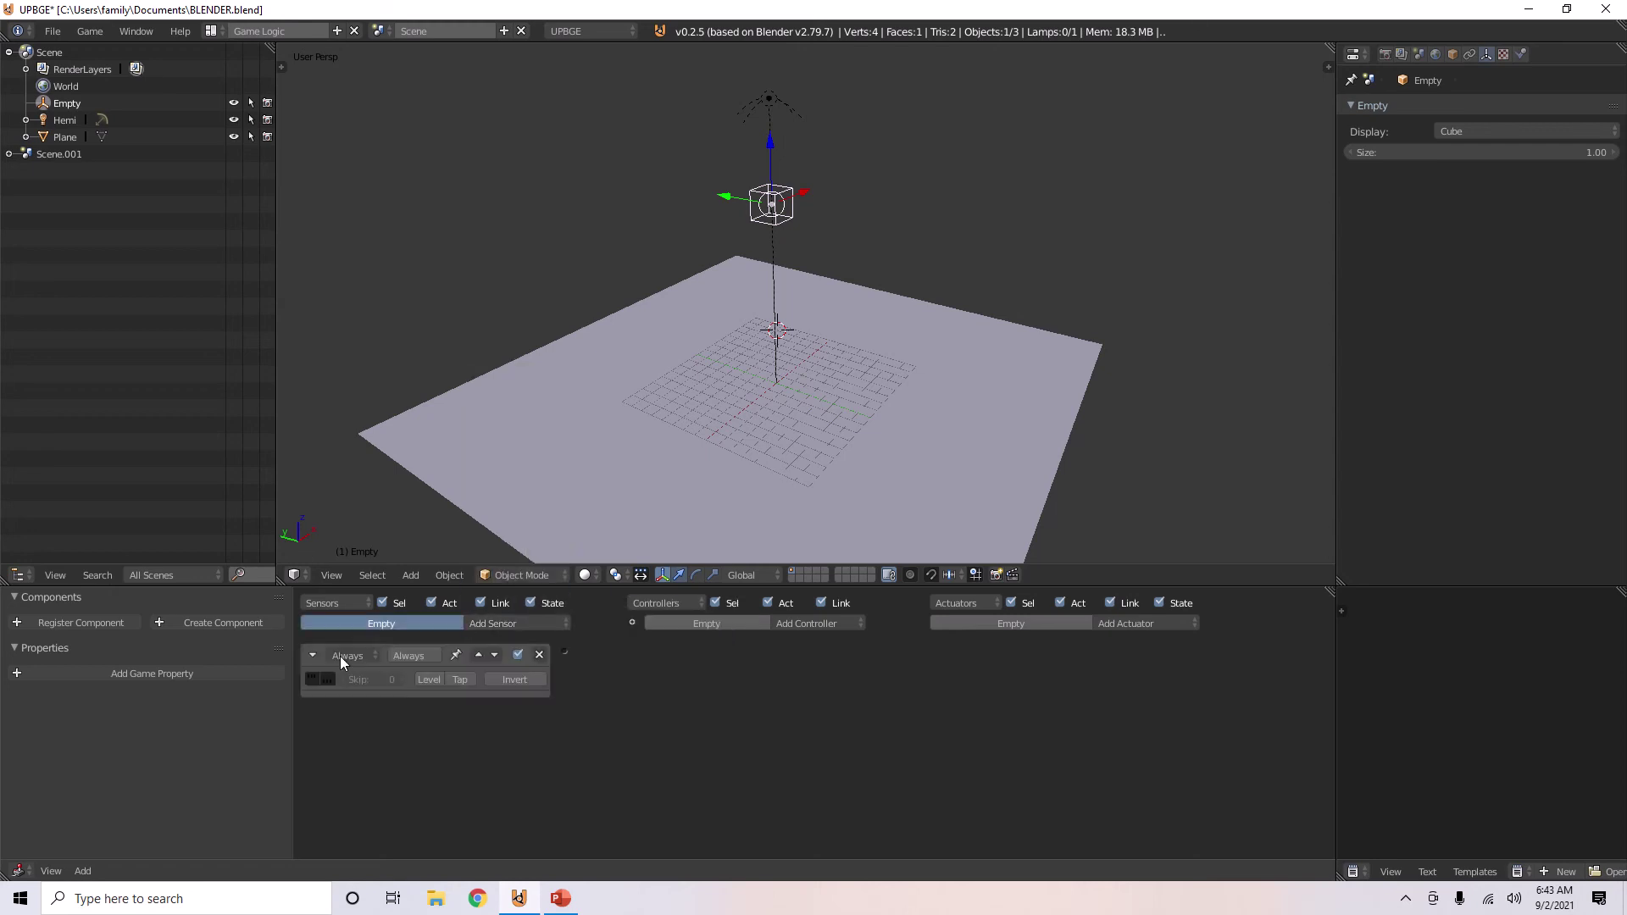
left_click(1123, 623)
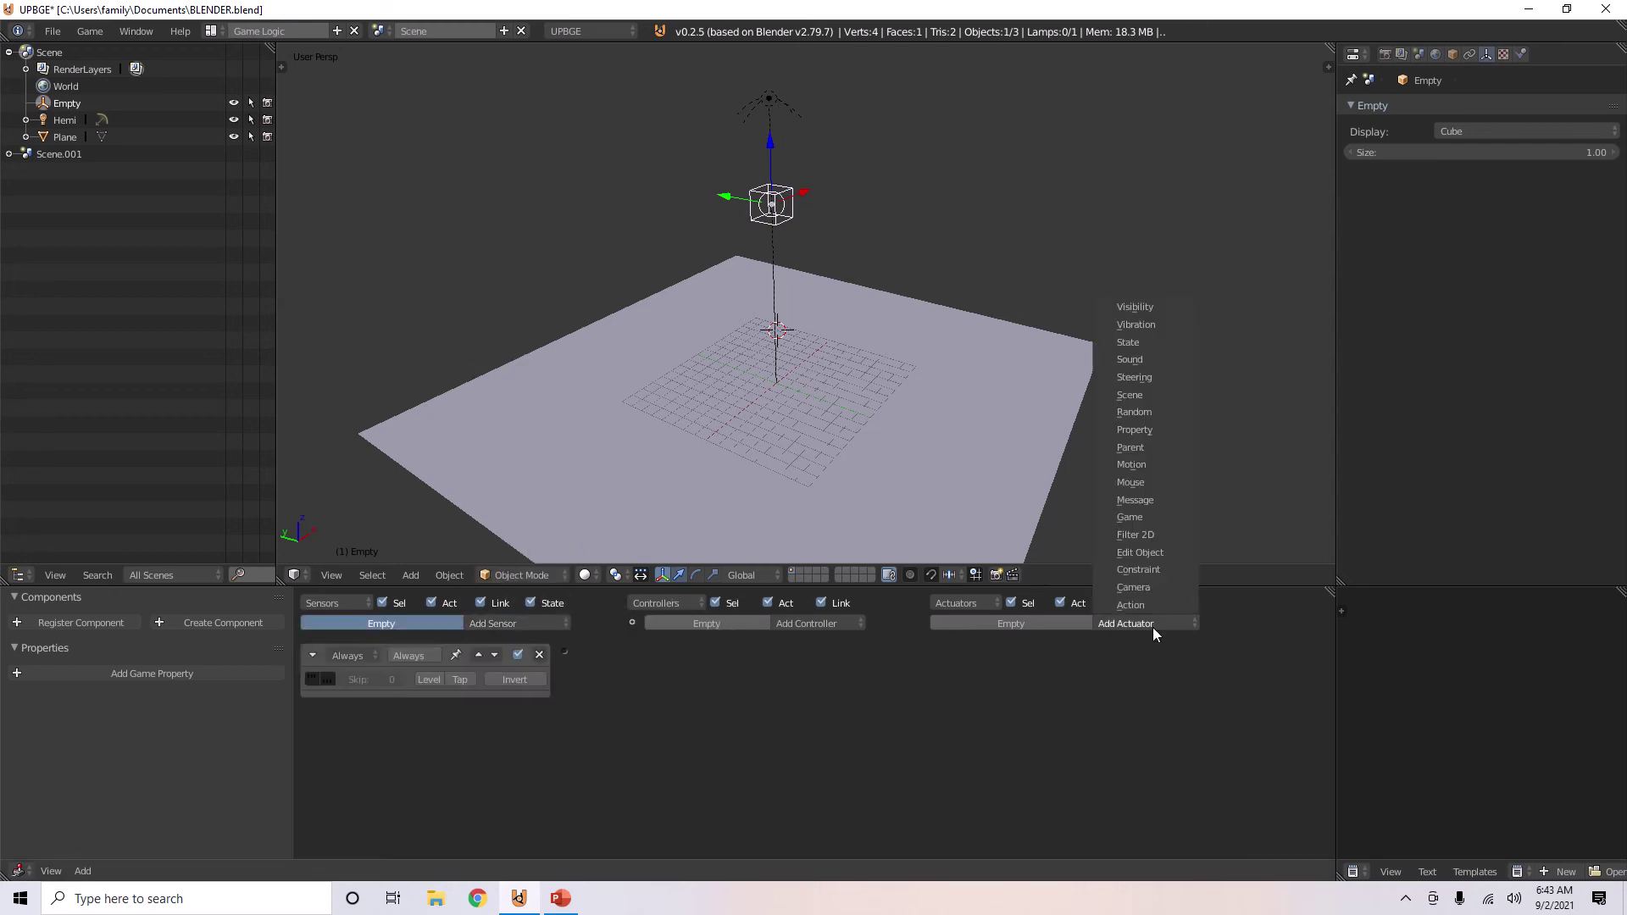
left_click(1137, 554)
left_click_drag(567, 655, 936, 652)
left_click(655, 656)
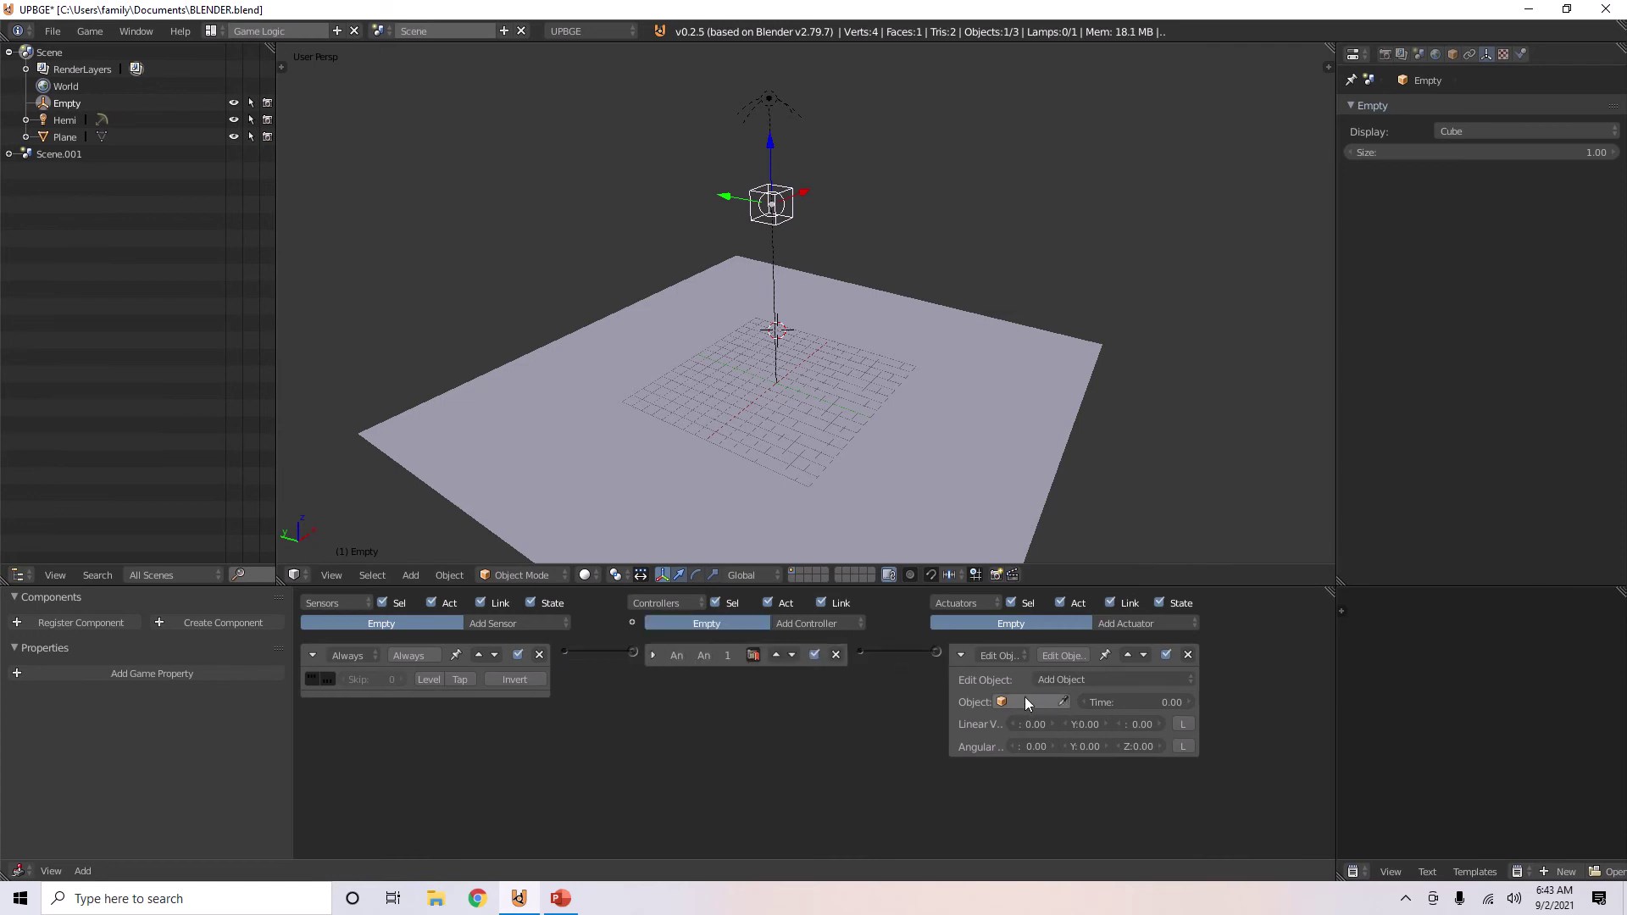
Add a mesh cube near the grid's centre on the empty second layer
middle_click_drag(847, 399, 750, 375)
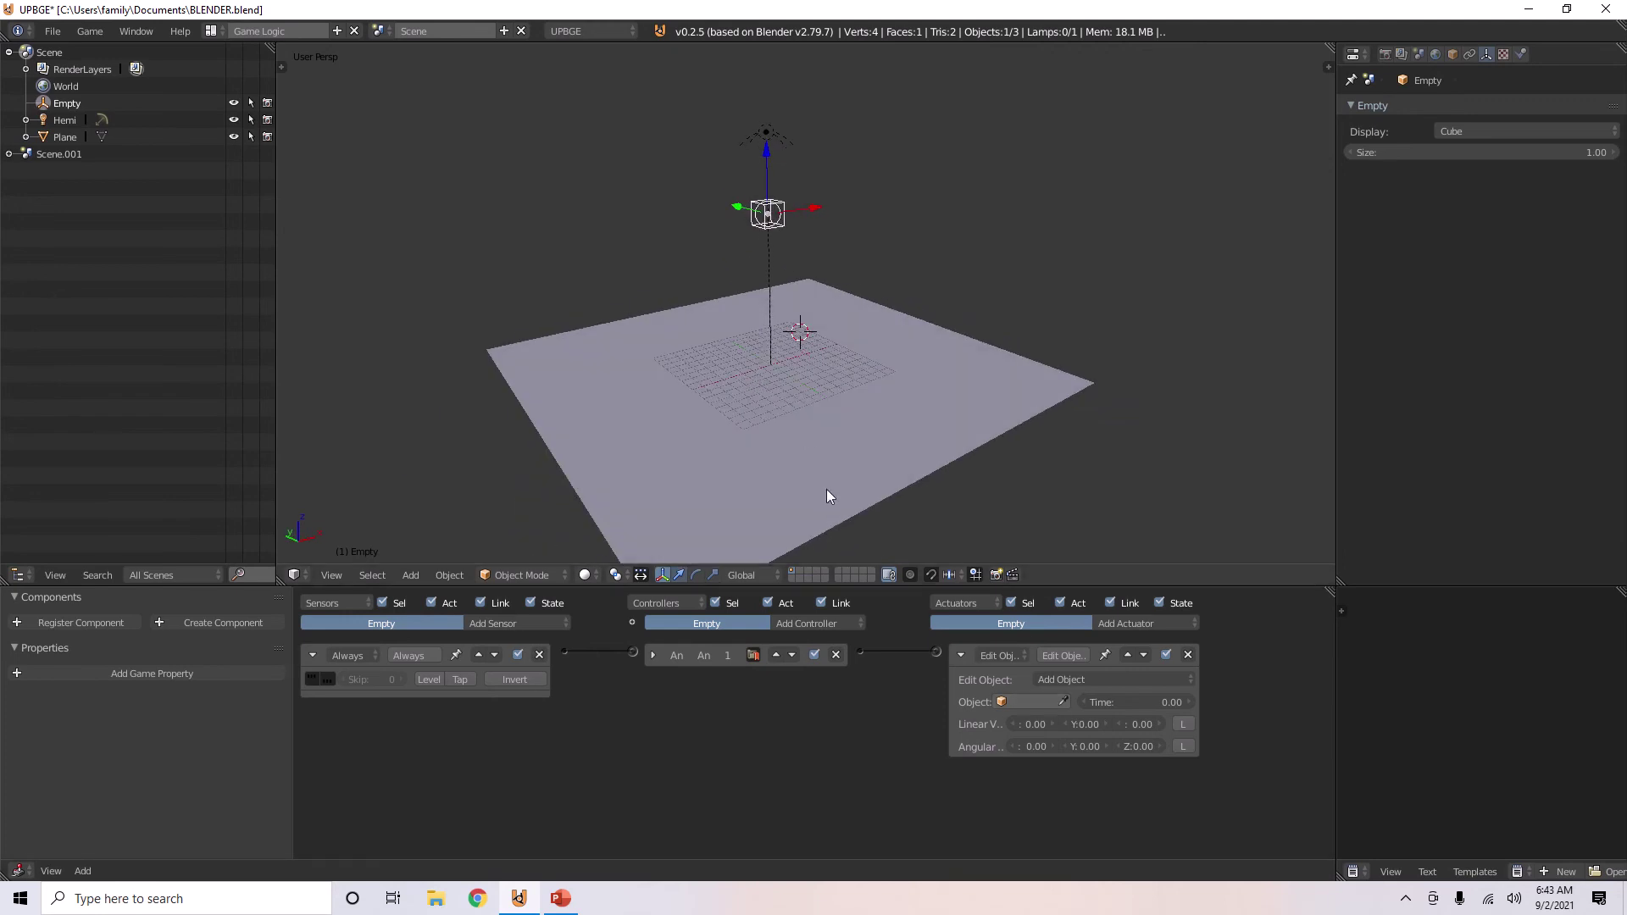
left_click(801, 577)
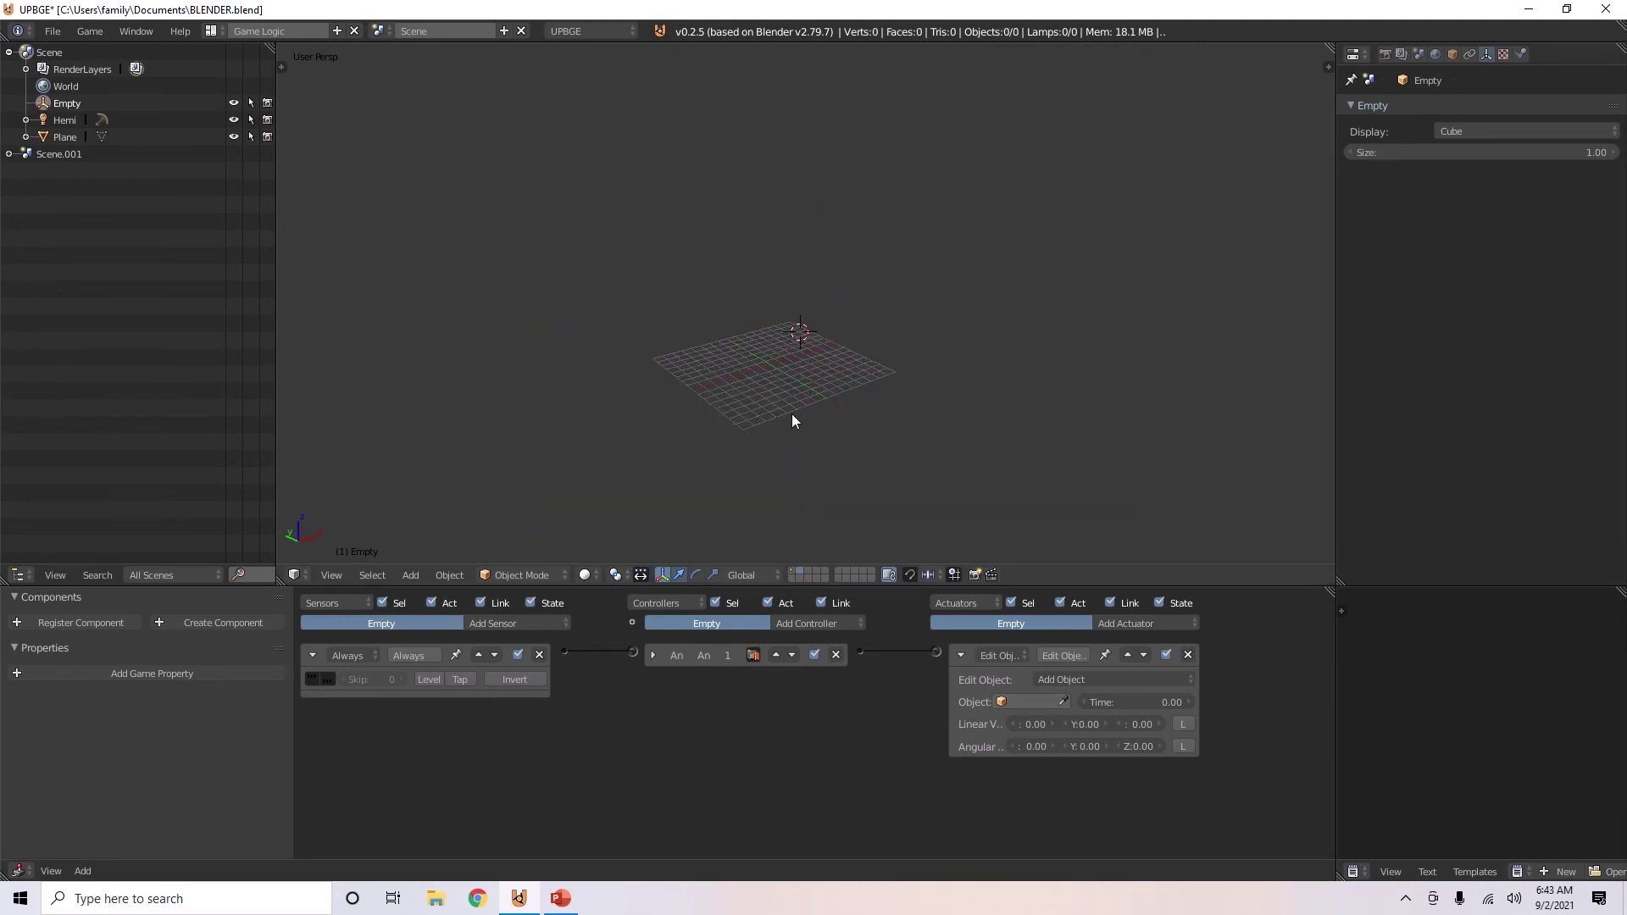
middle_click_drag(792, 414, 785, 412)
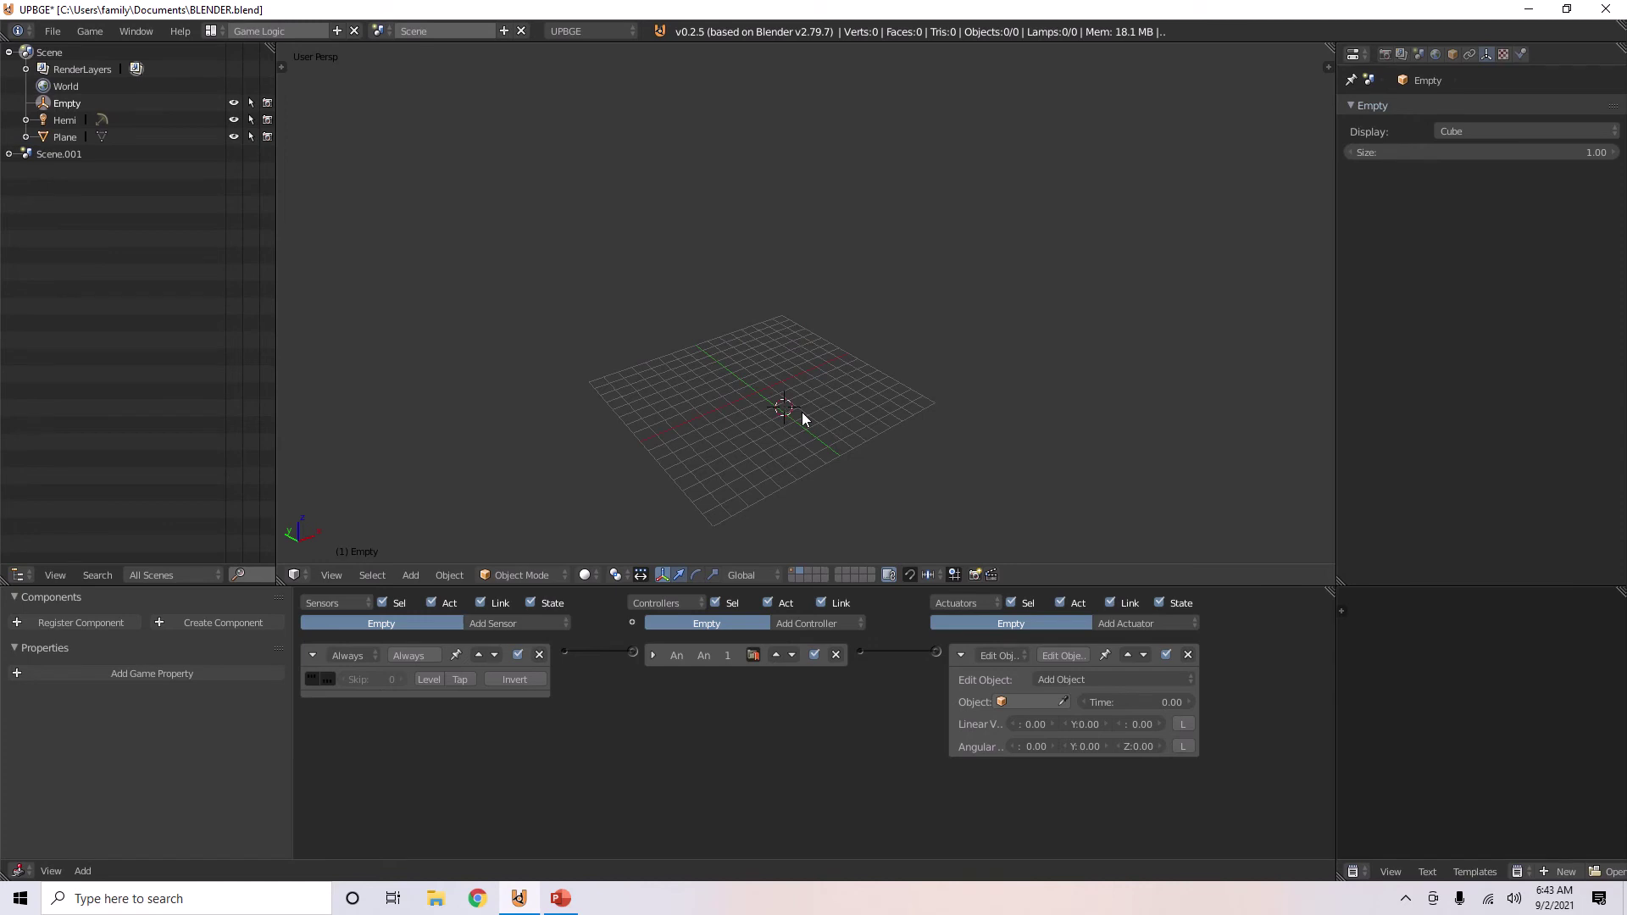
key("shift+a")
mouse_move(777, 286)
left_click(873, 298)
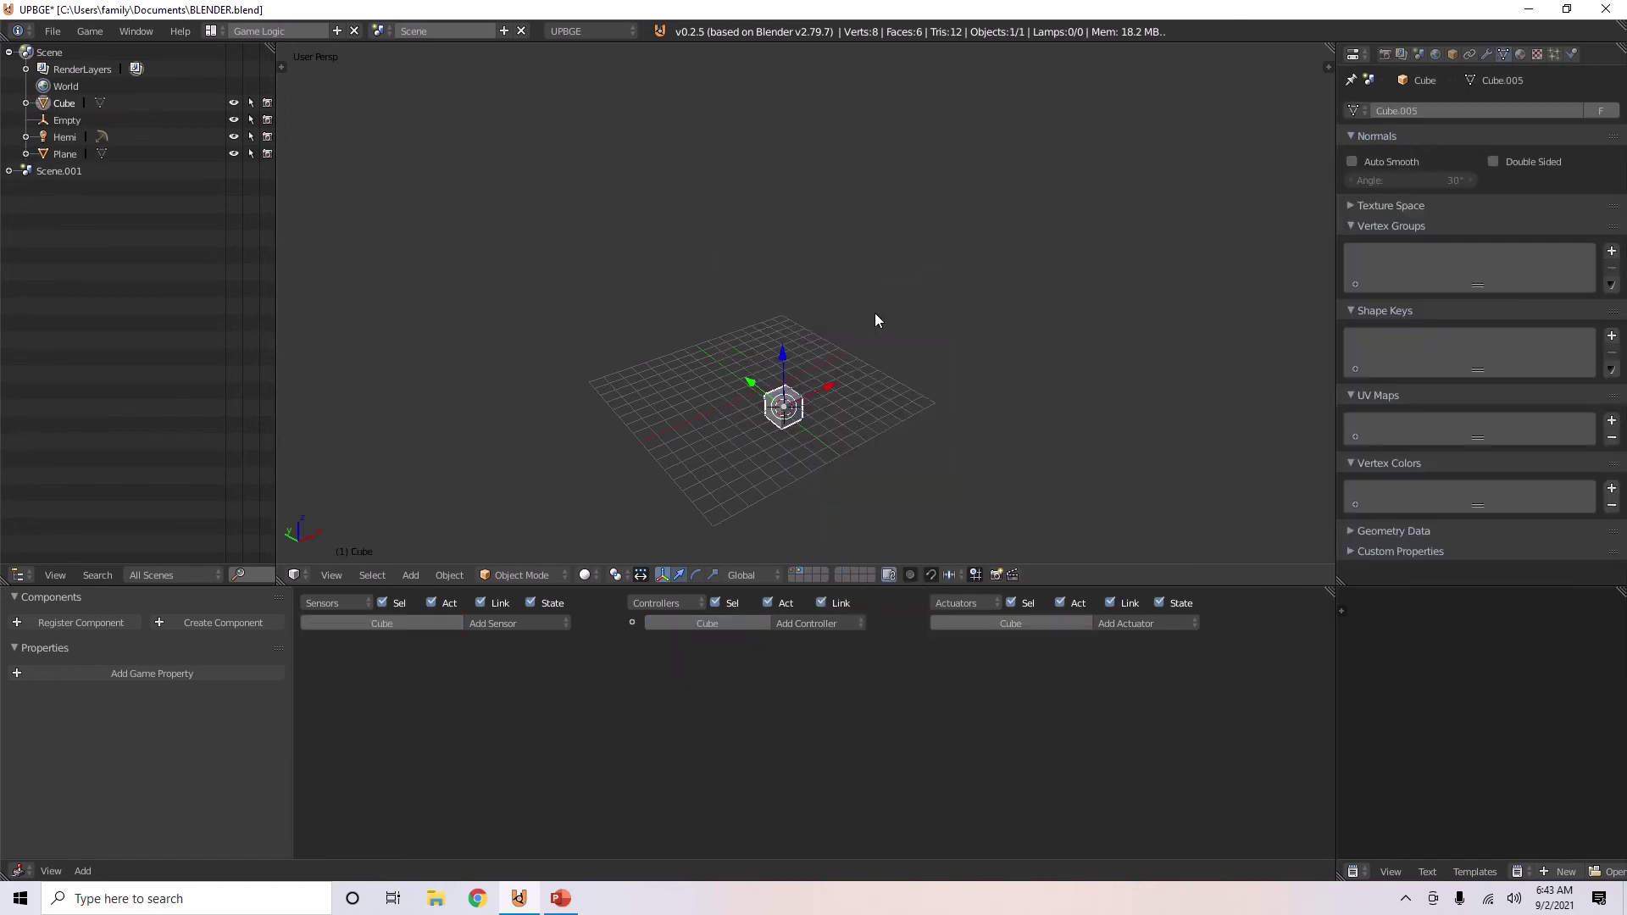
Assign the existing blue material to the new cube
left_click(1522, 55)
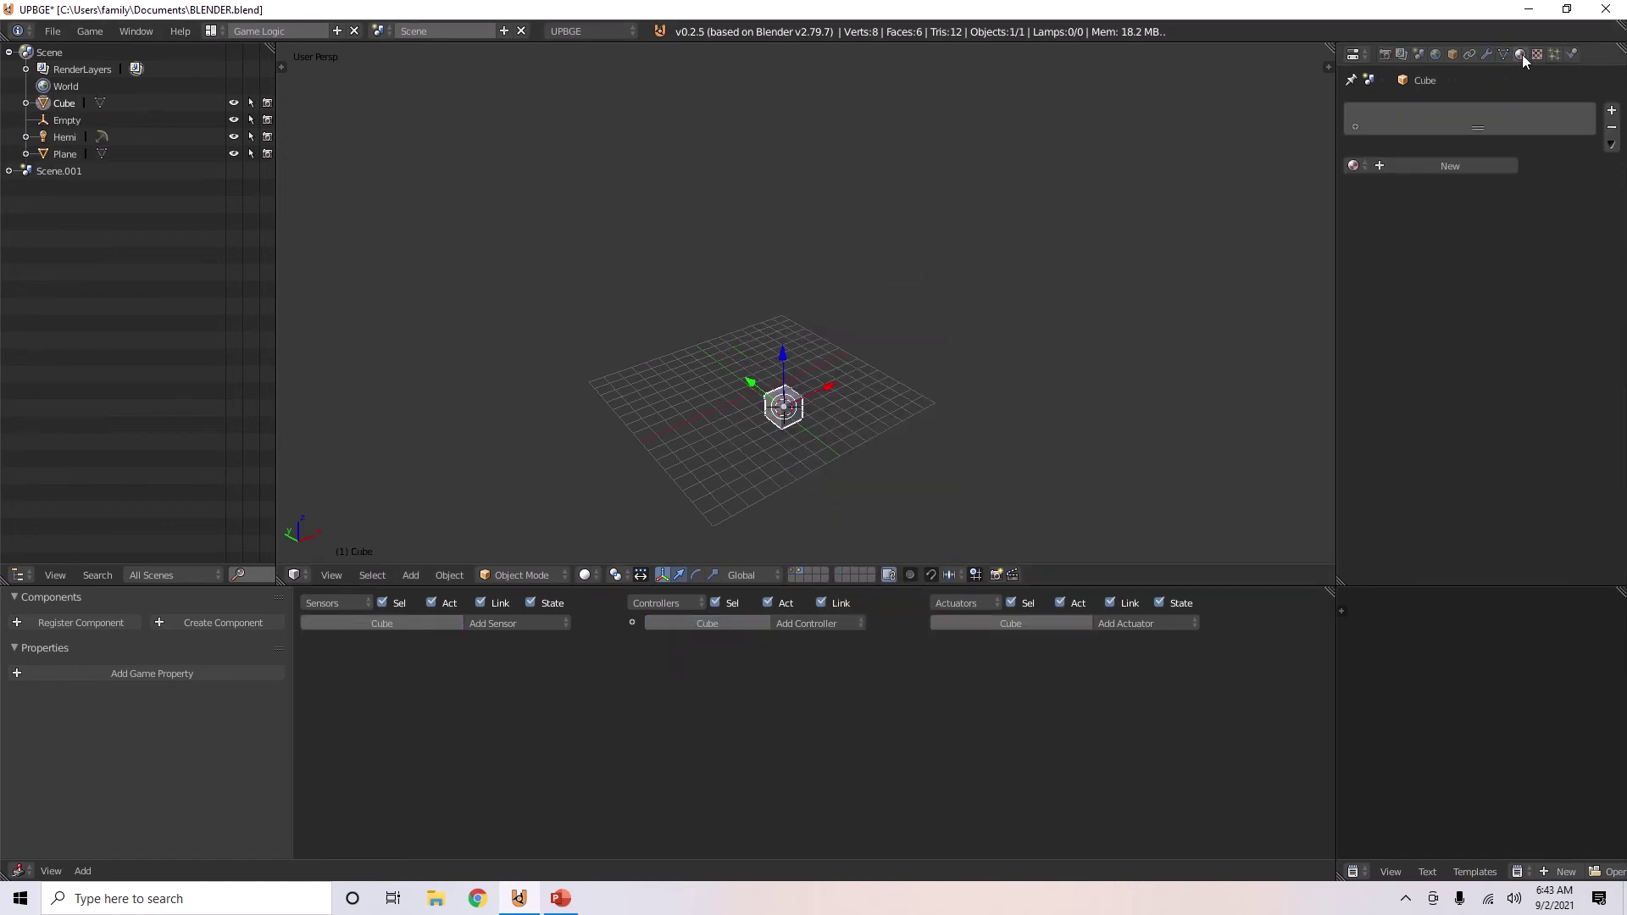
left_click(1373, 167)
left_click(1382, 192)
Set the cube's physics type to Rigid Body and enable its Box collision bounds
left_click(1572, 54)
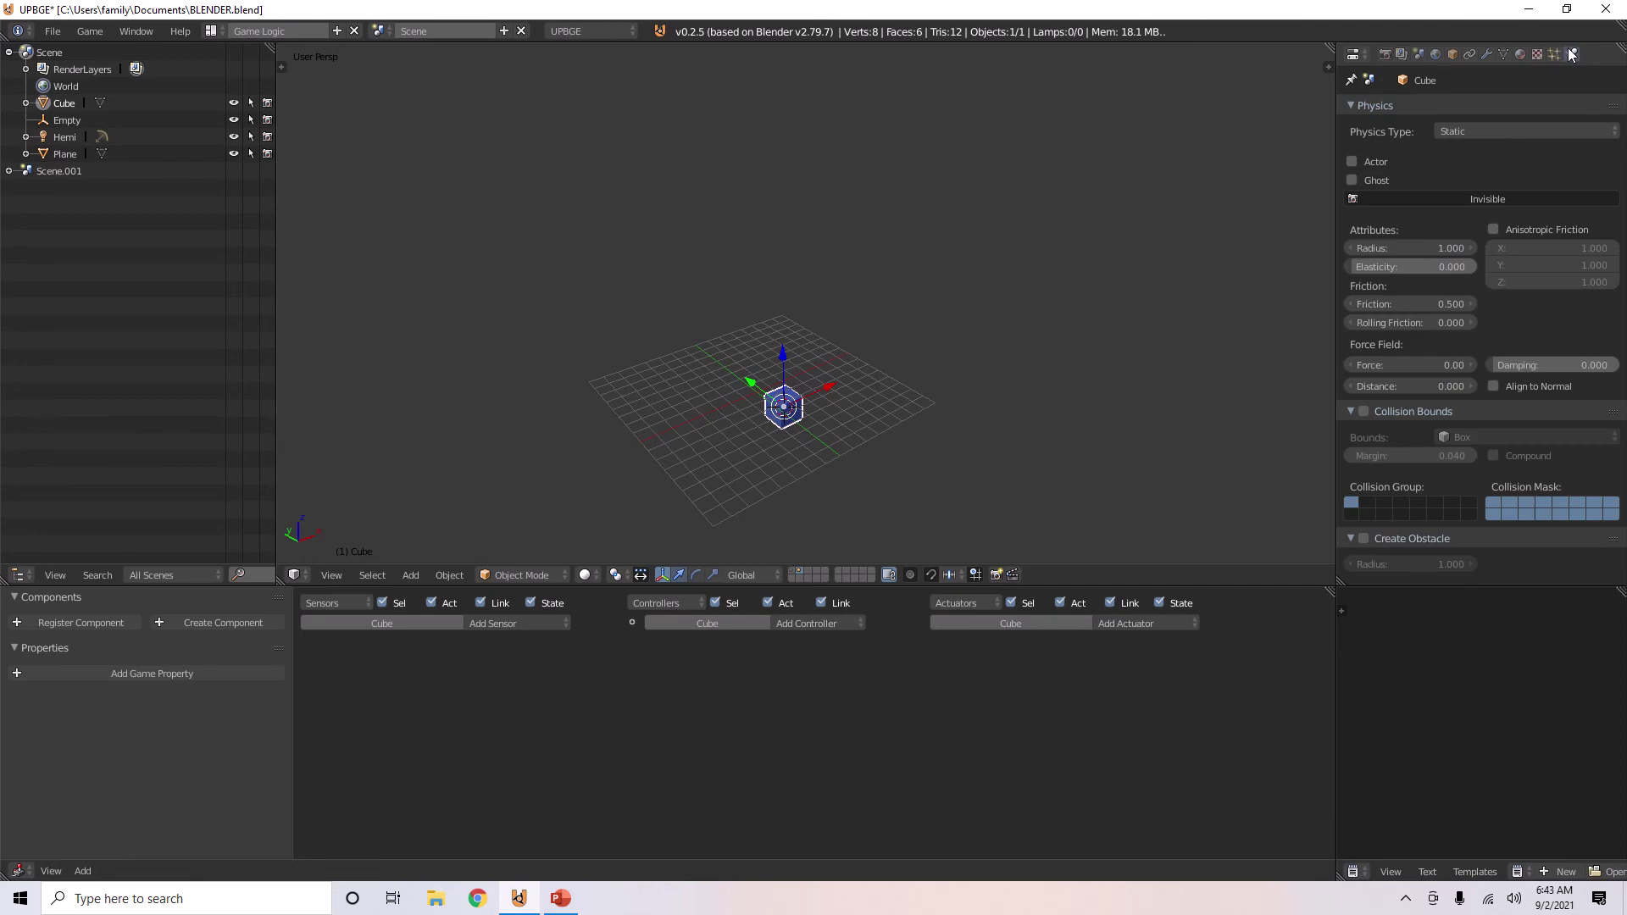
left_click(1483, 135)
left_click(1477, 208)
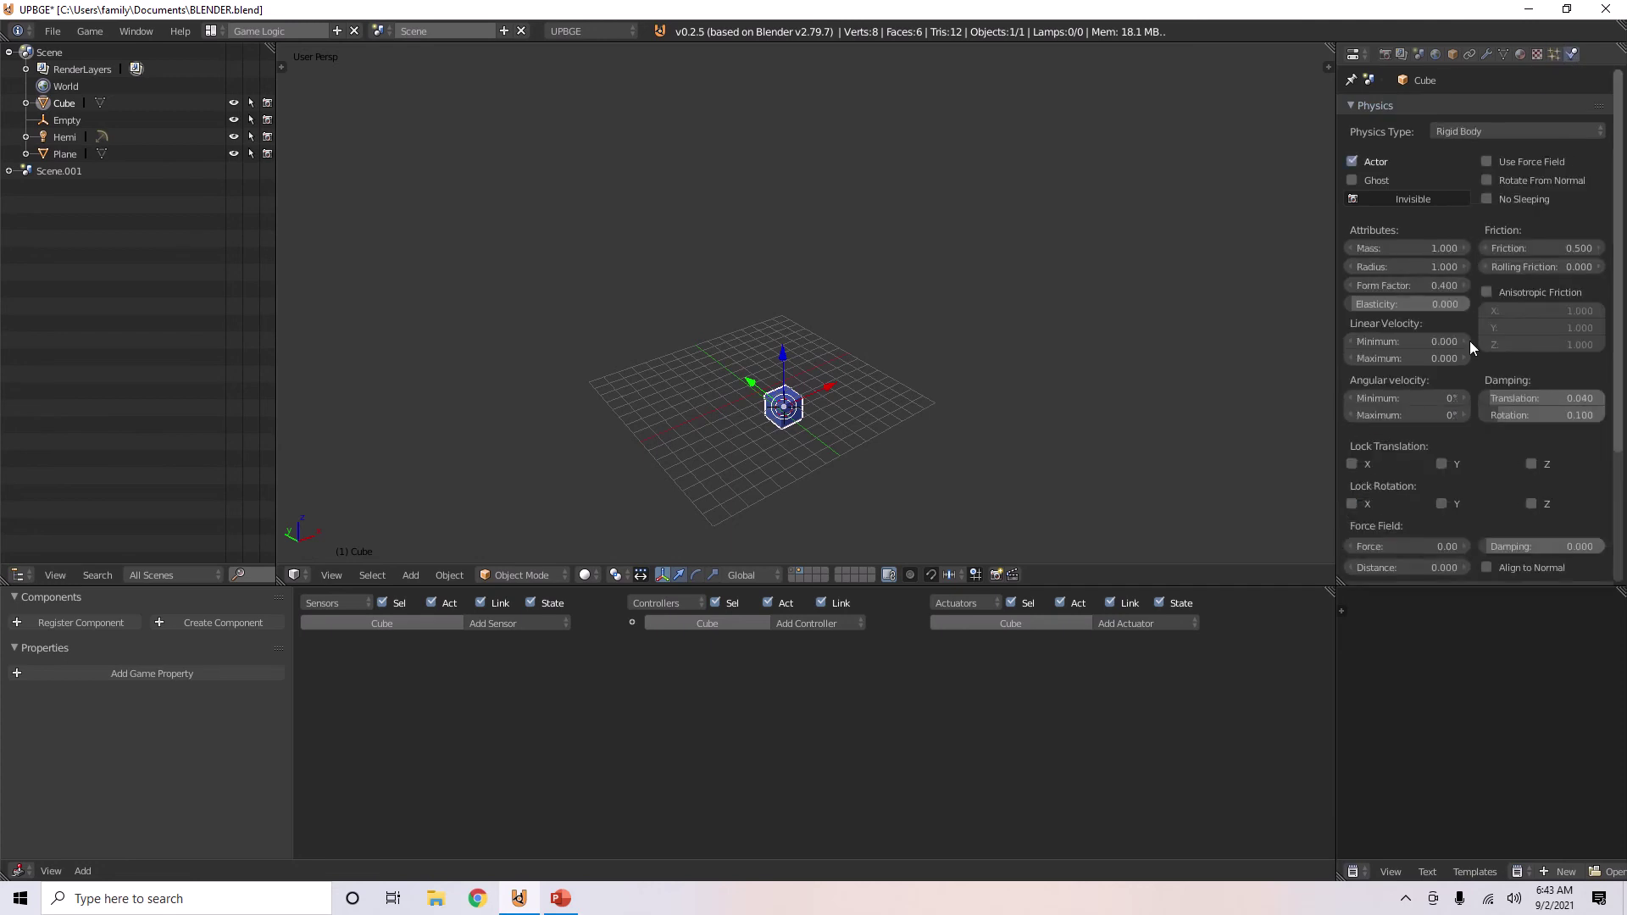
scroll(1470, 340, "down", 5)
left_click(1363, 419)
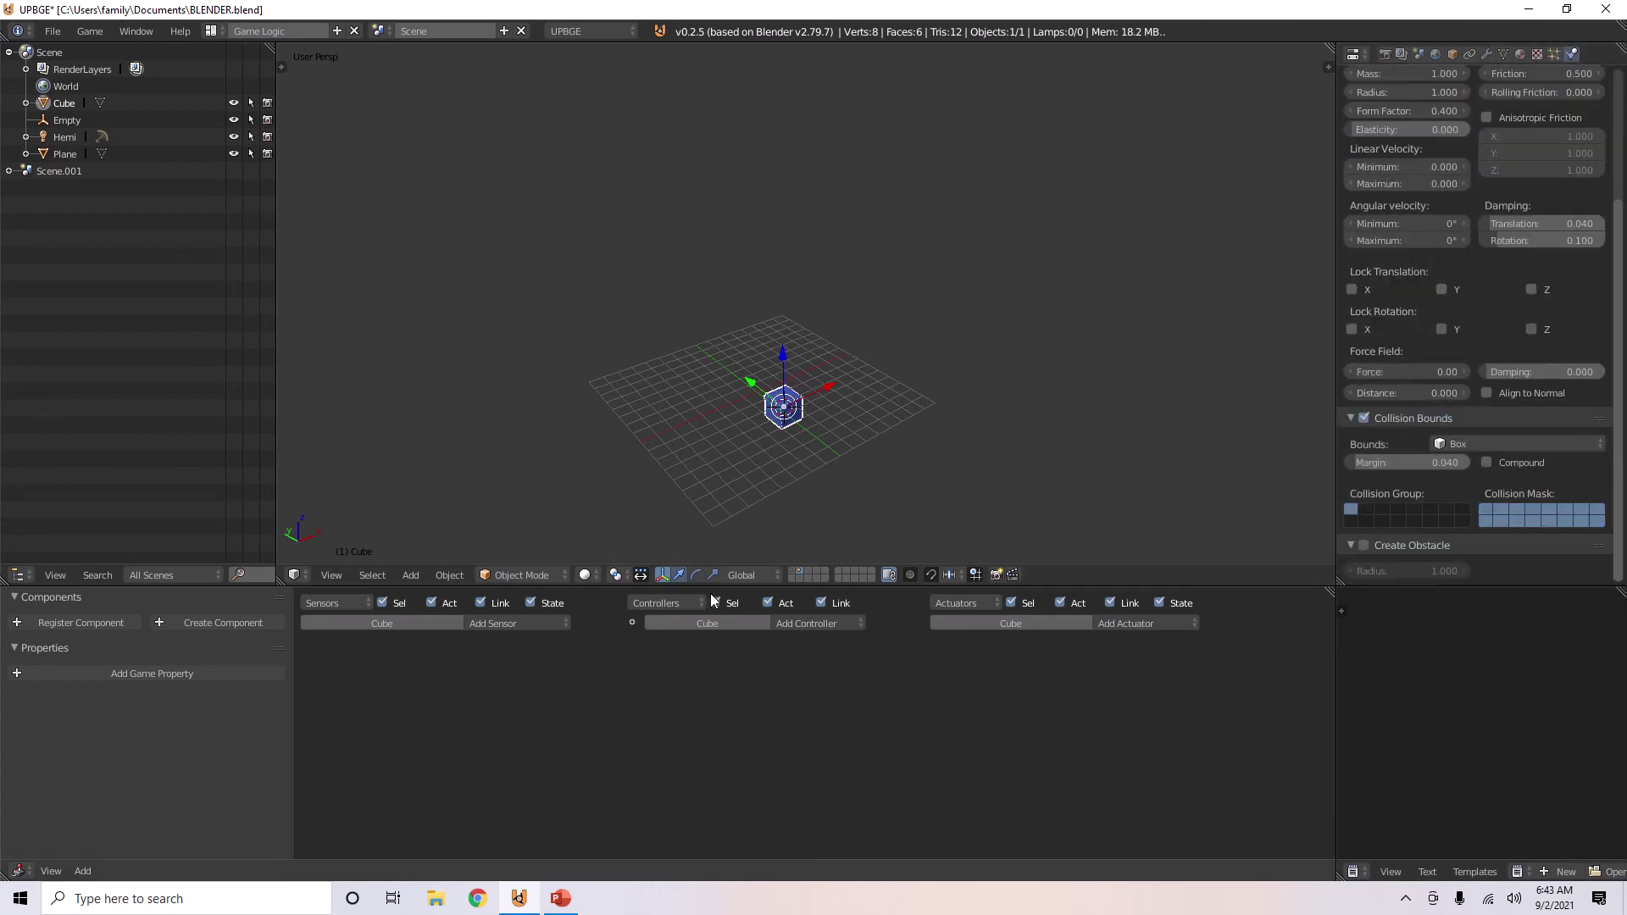
Return to the first layer and test-run the game
left_click(792, 575)
scroll(790, 426, "down", 3)
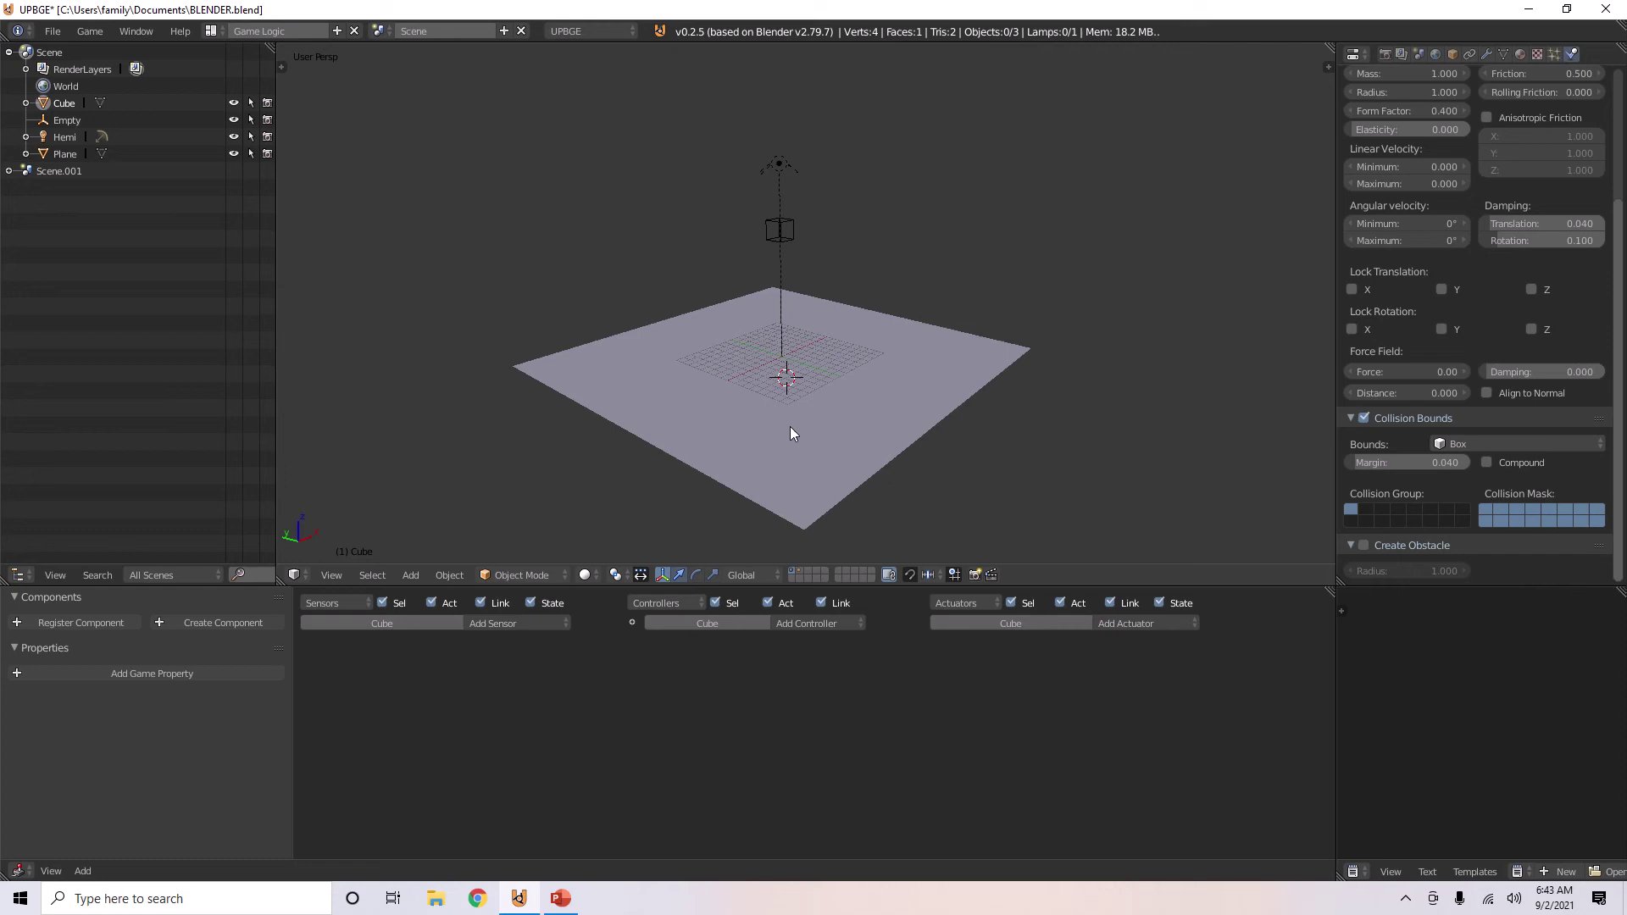
scroll(790, 425, "up", 3)
key("p")
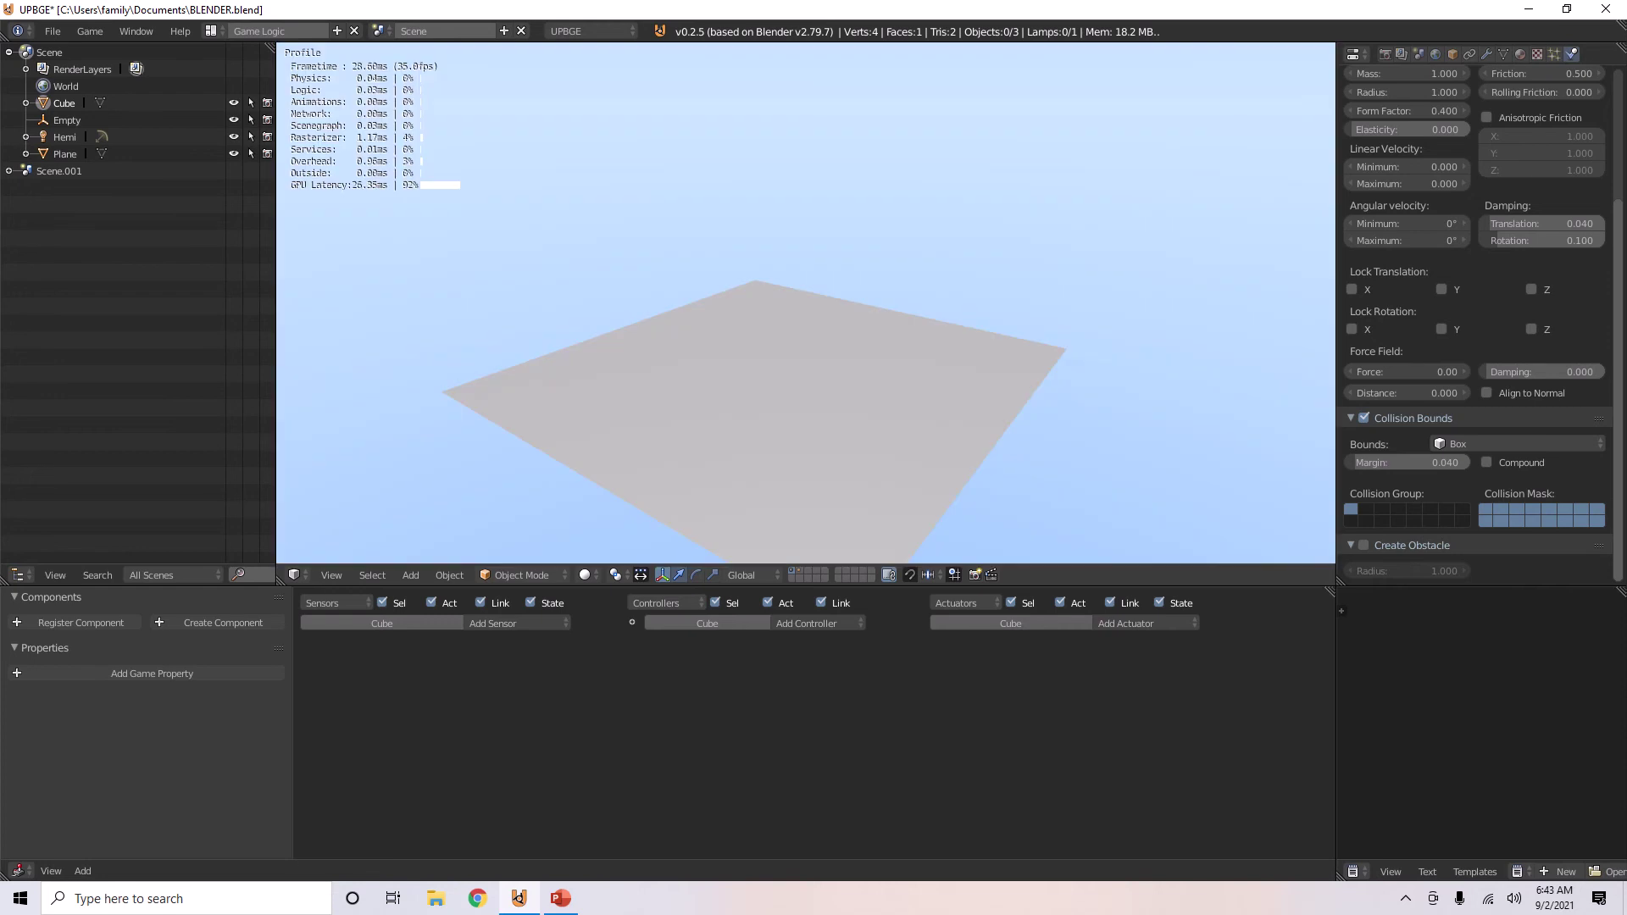
key("Escape")
Select the empty and set its Edit Object actuator to add the object Cube.002
right_click(789, 172)
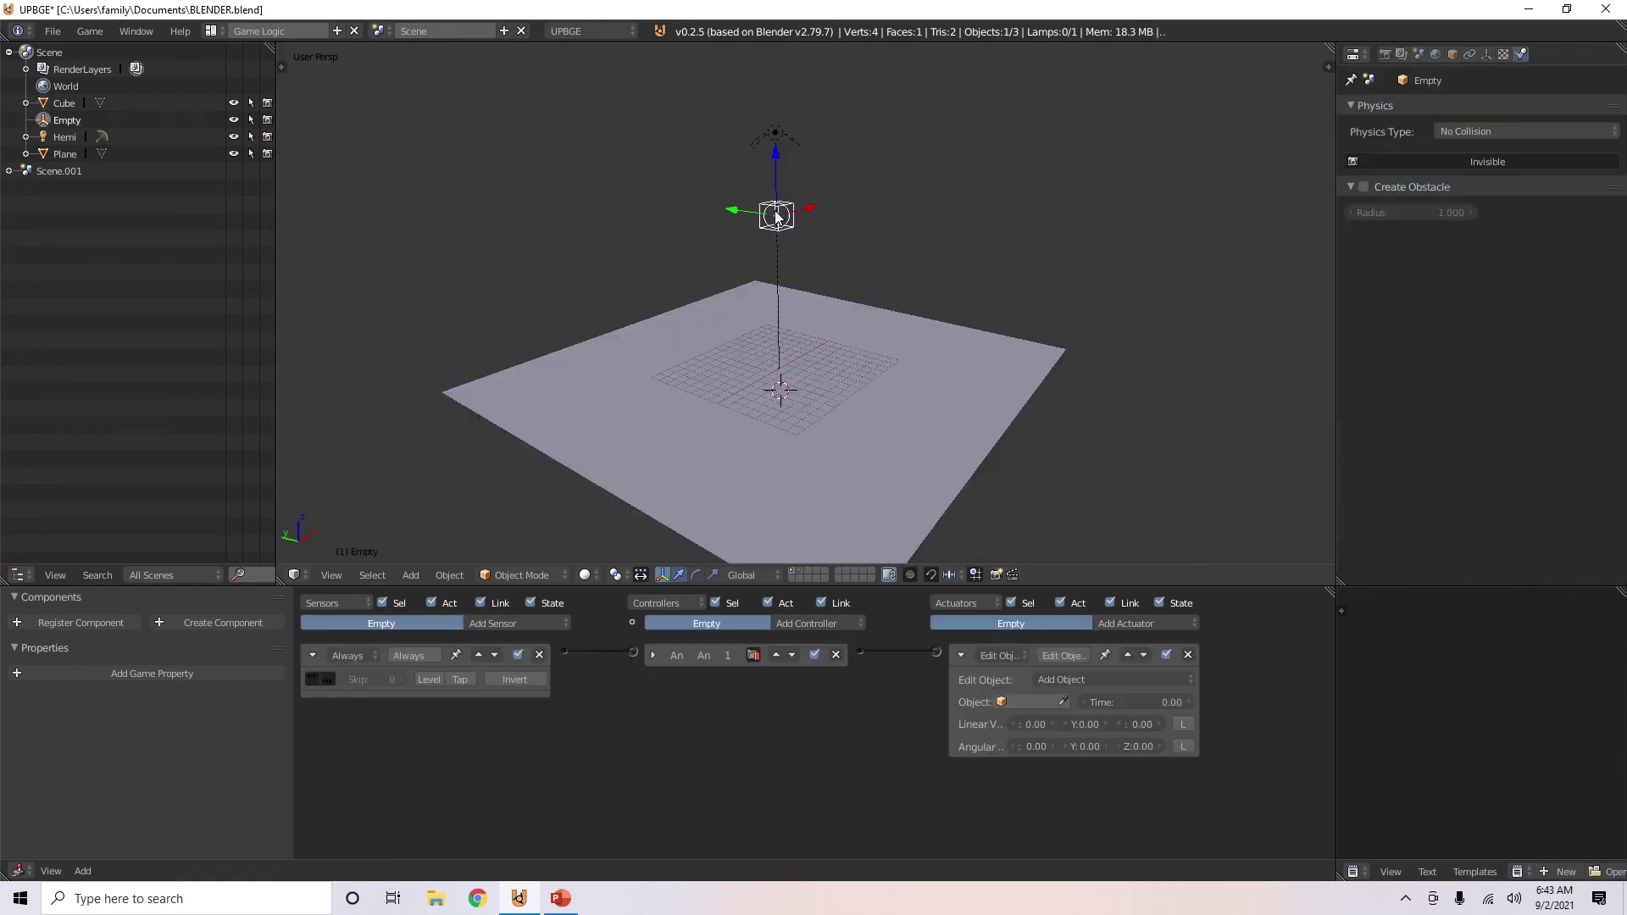
left_click(1022, 702)
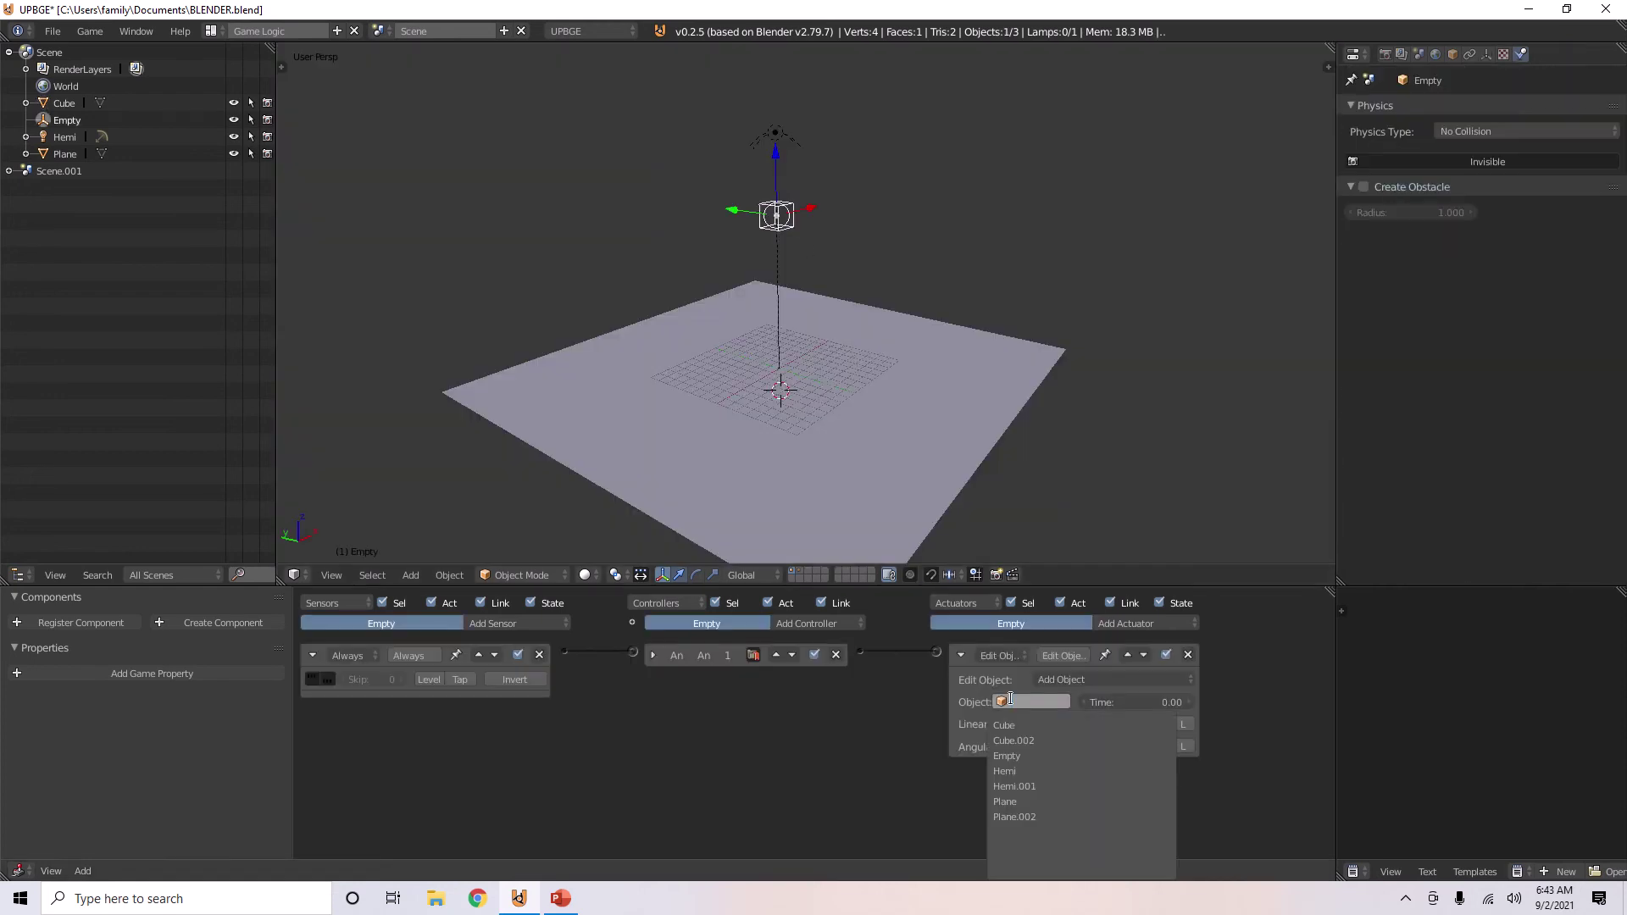
left_click(1040, 739)
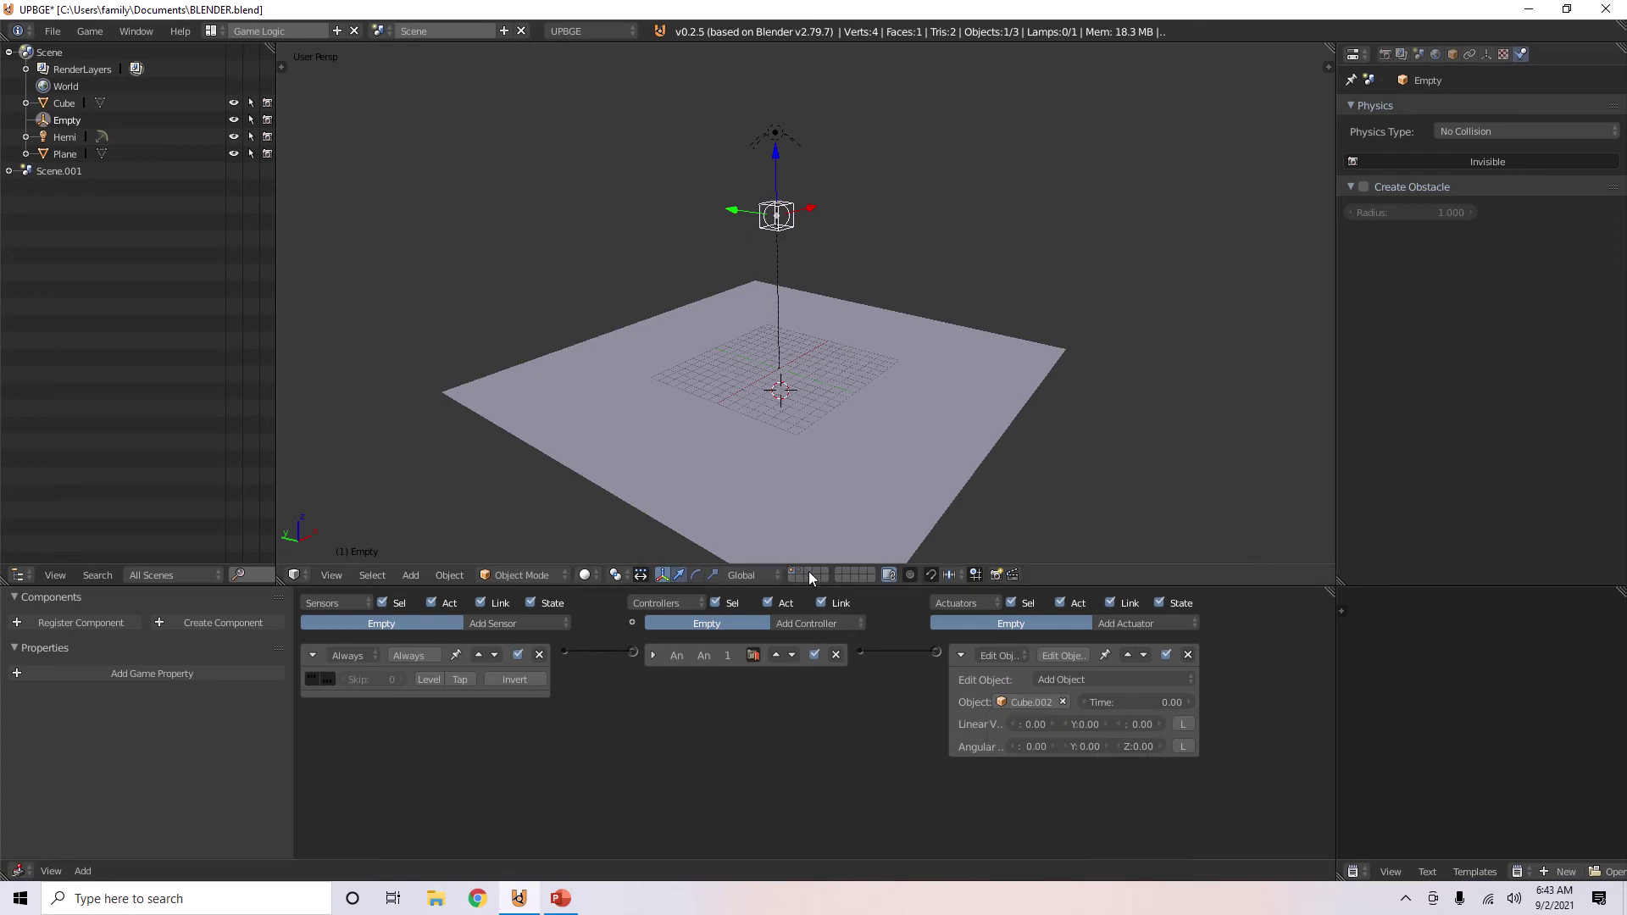
Check the cube on the second layer and test-run the game from the first layer with the empty selected
left_click(808, 571)
right_click(777, 383)
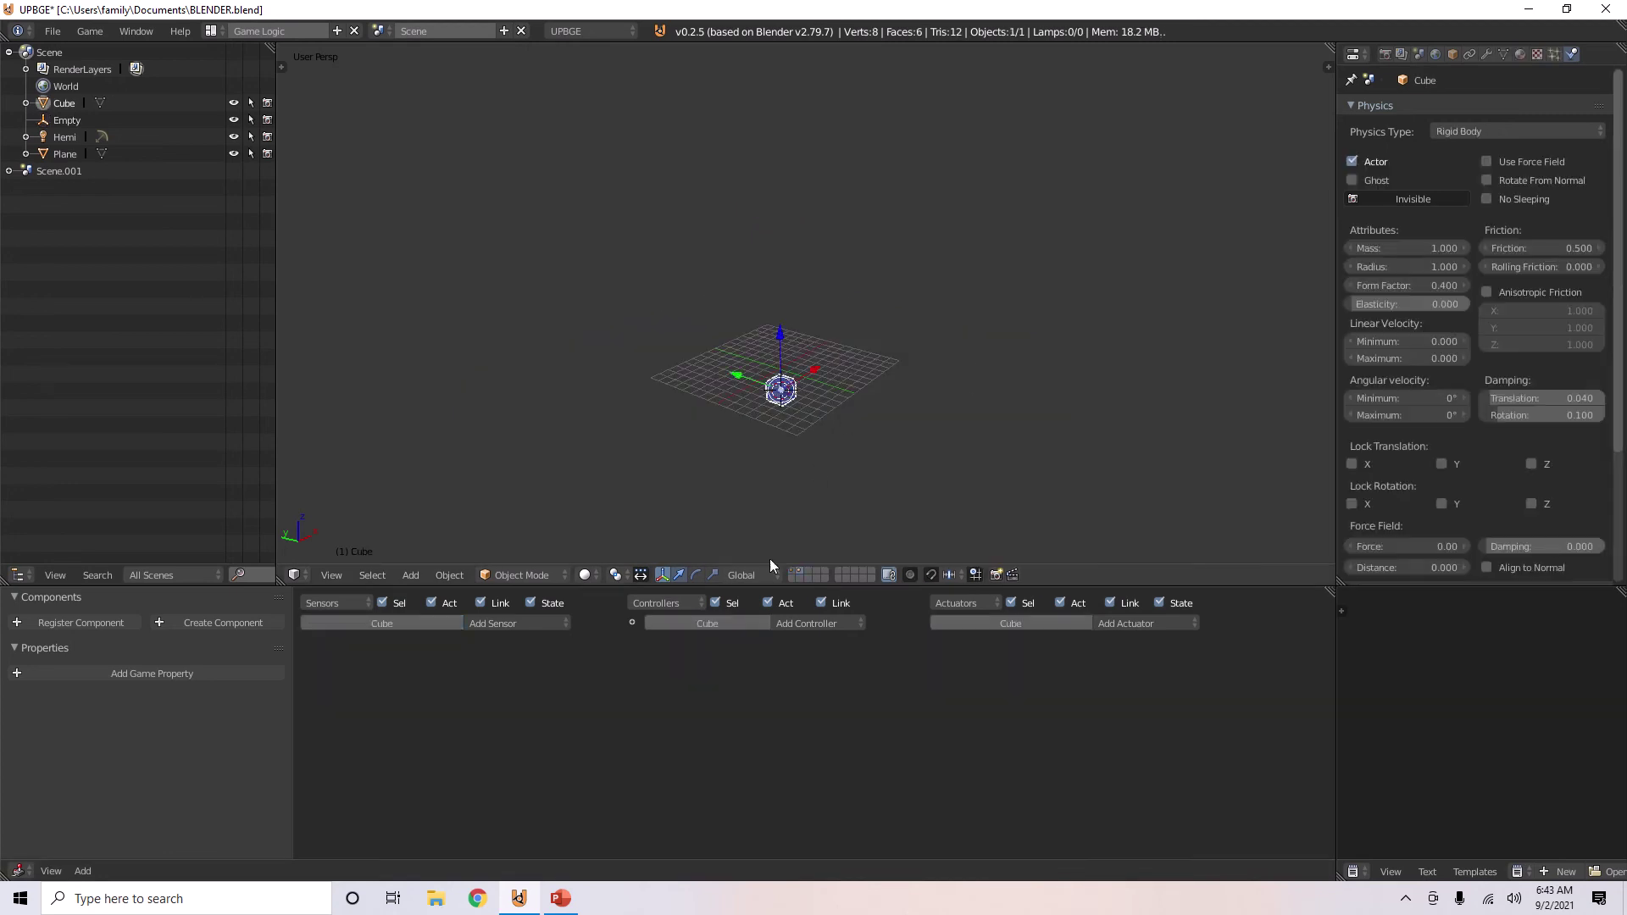
left_click(797, 574)
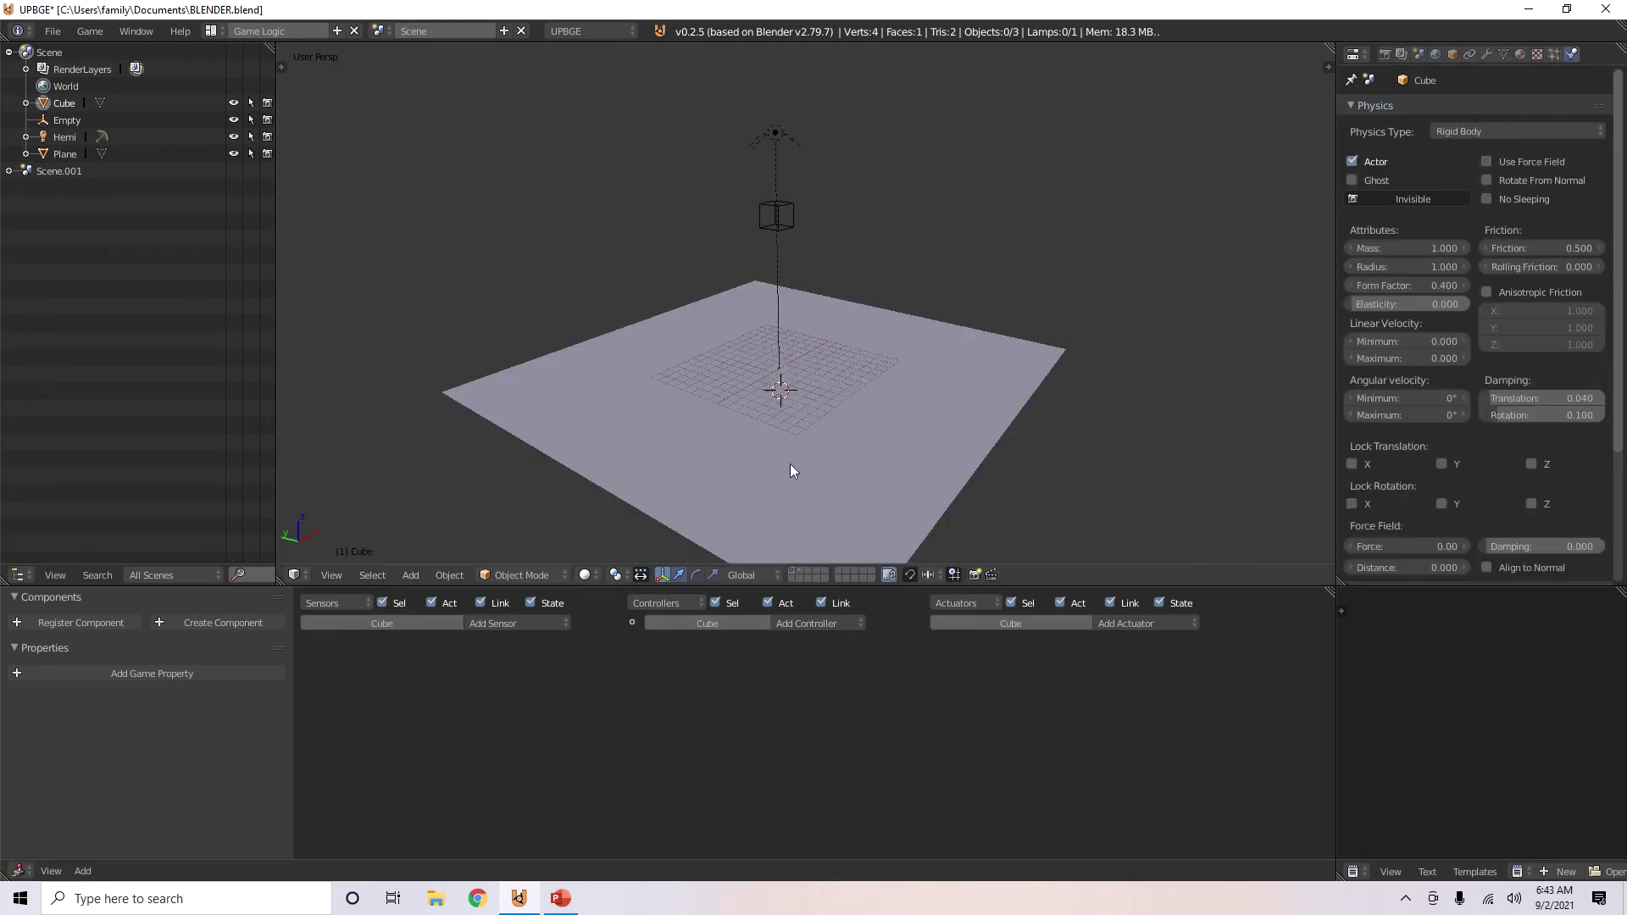
right_click(791, 215)
key("p")
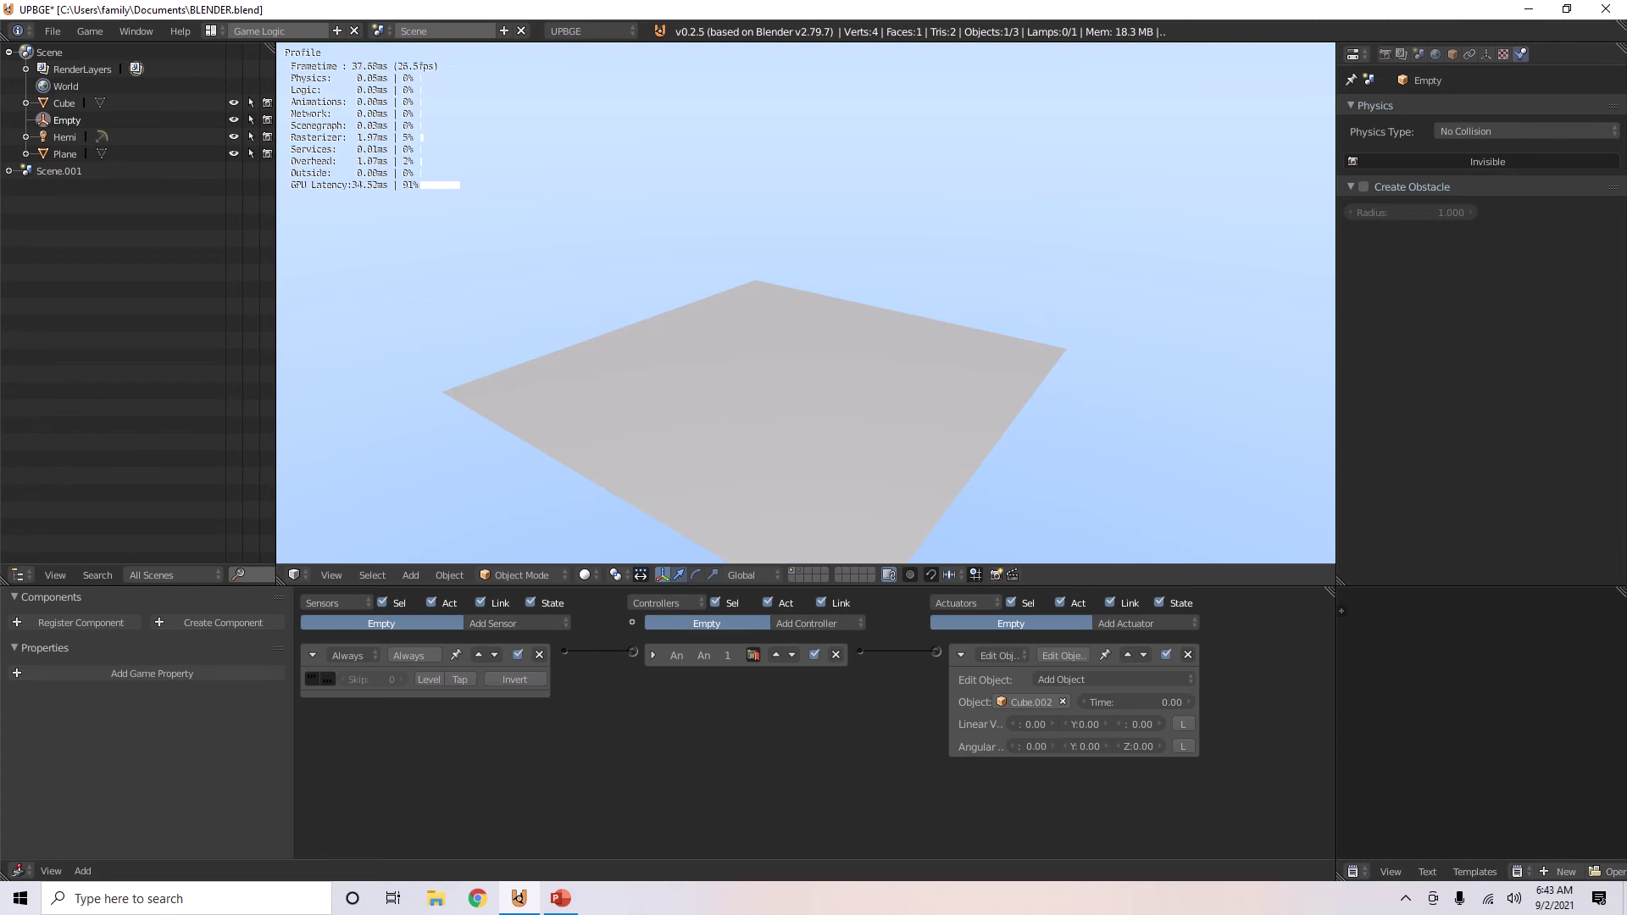
key("Escape")
Check the cube on the second layer, set the empty's Edit Object actuator to add the object Cube, and test-run the game
left_click(801, 575)
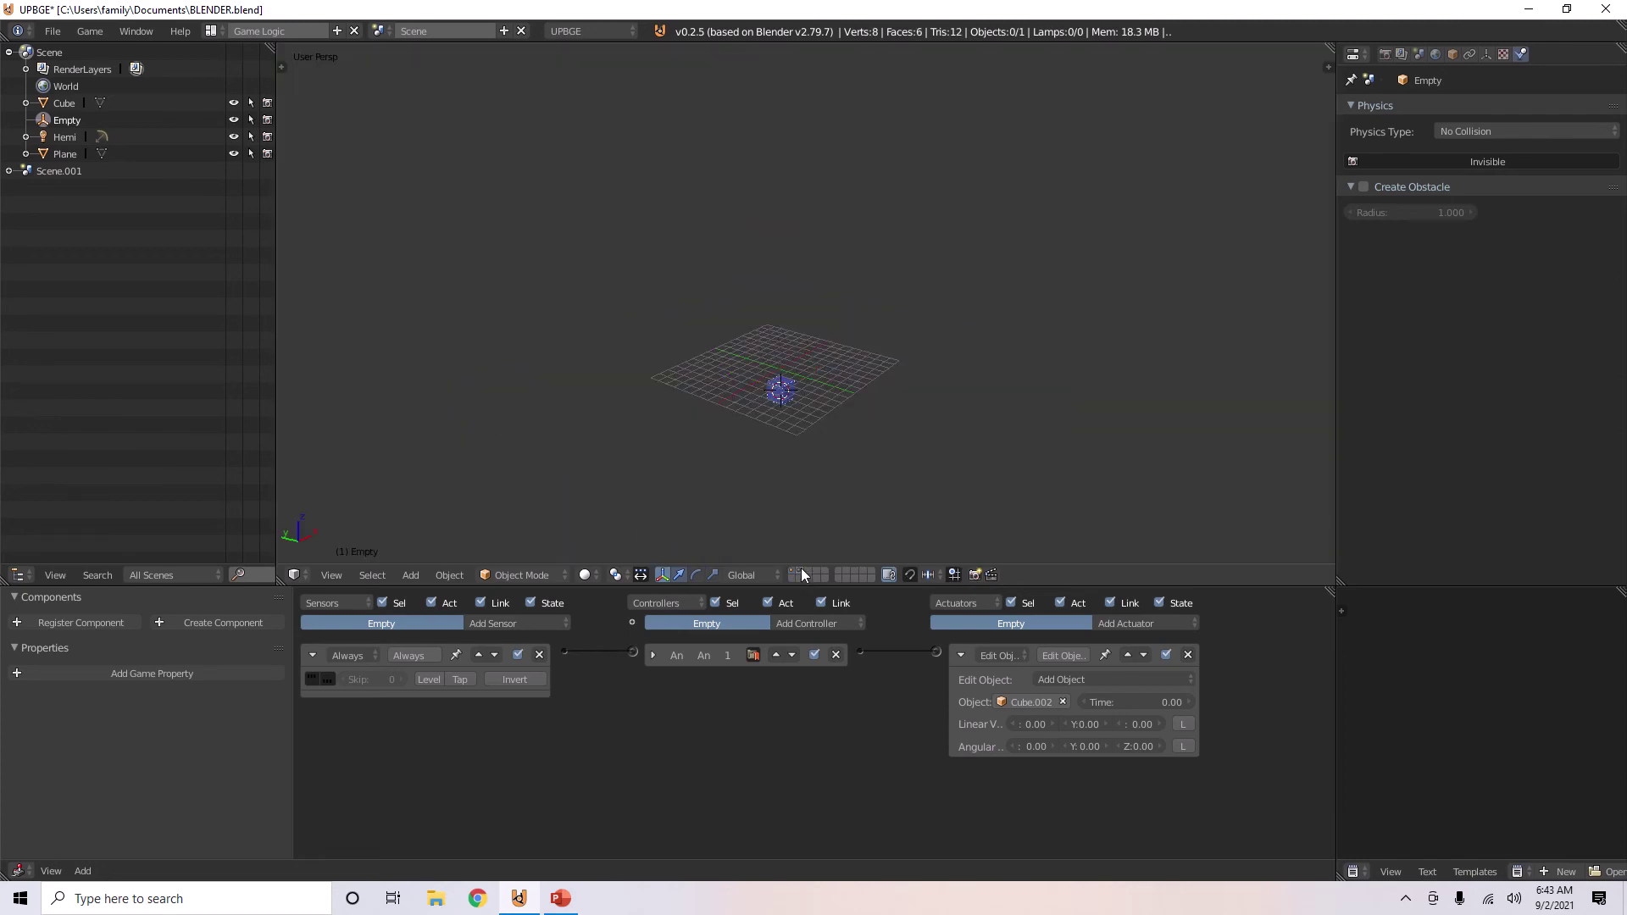
right_click(797, 392)
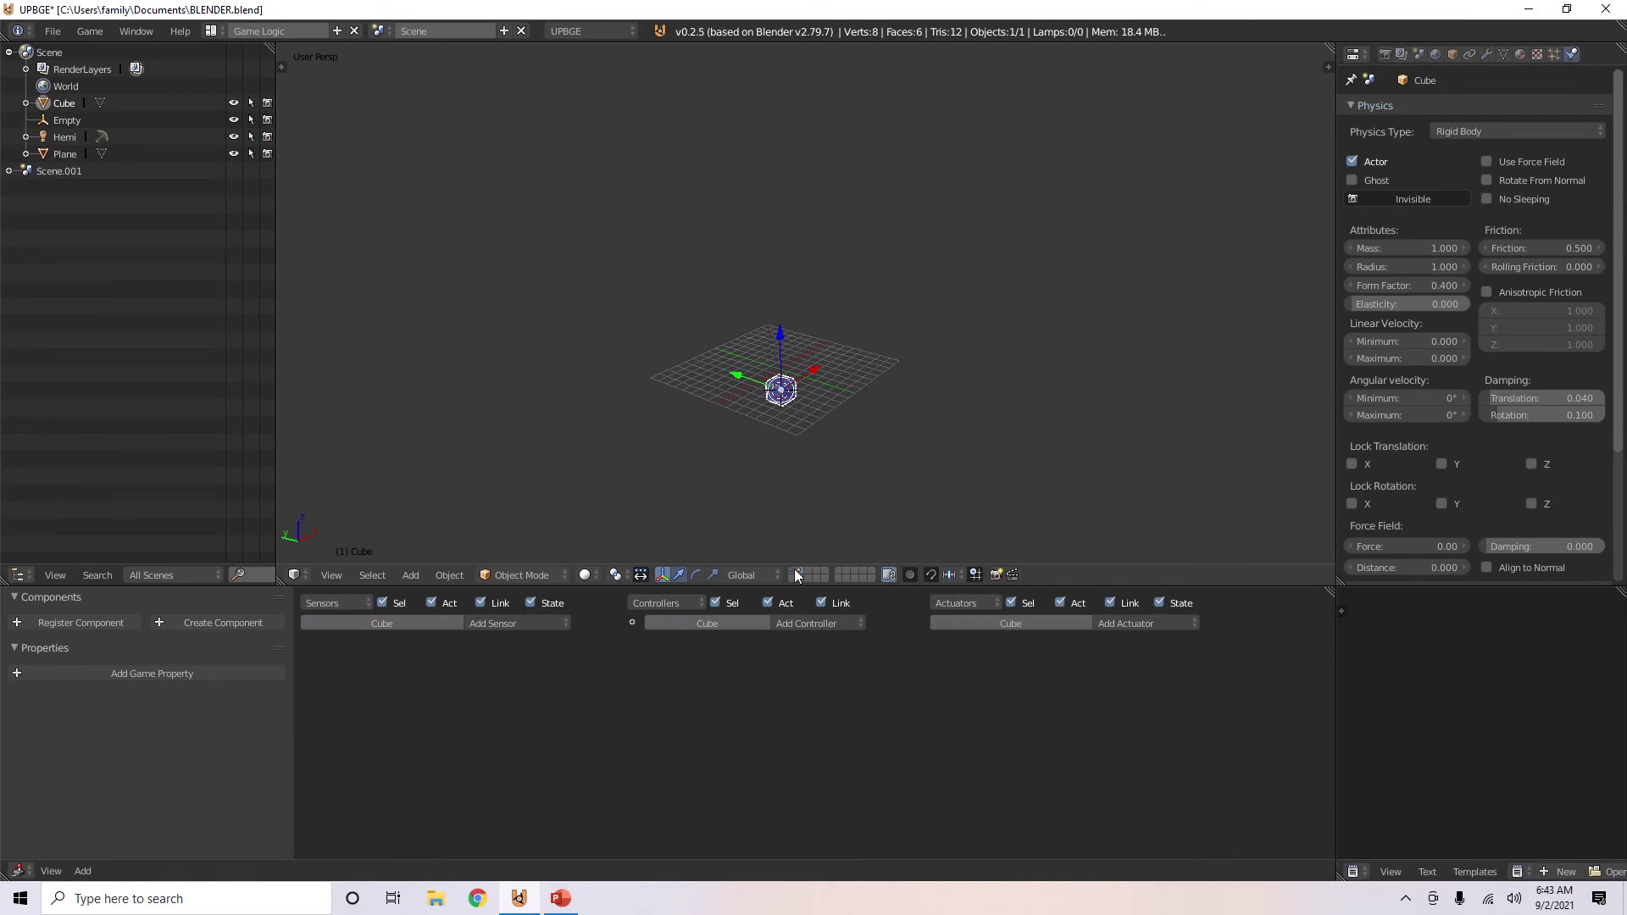
left_click(797, 575)
right_click(785, 212)
left_click(1017, 703)
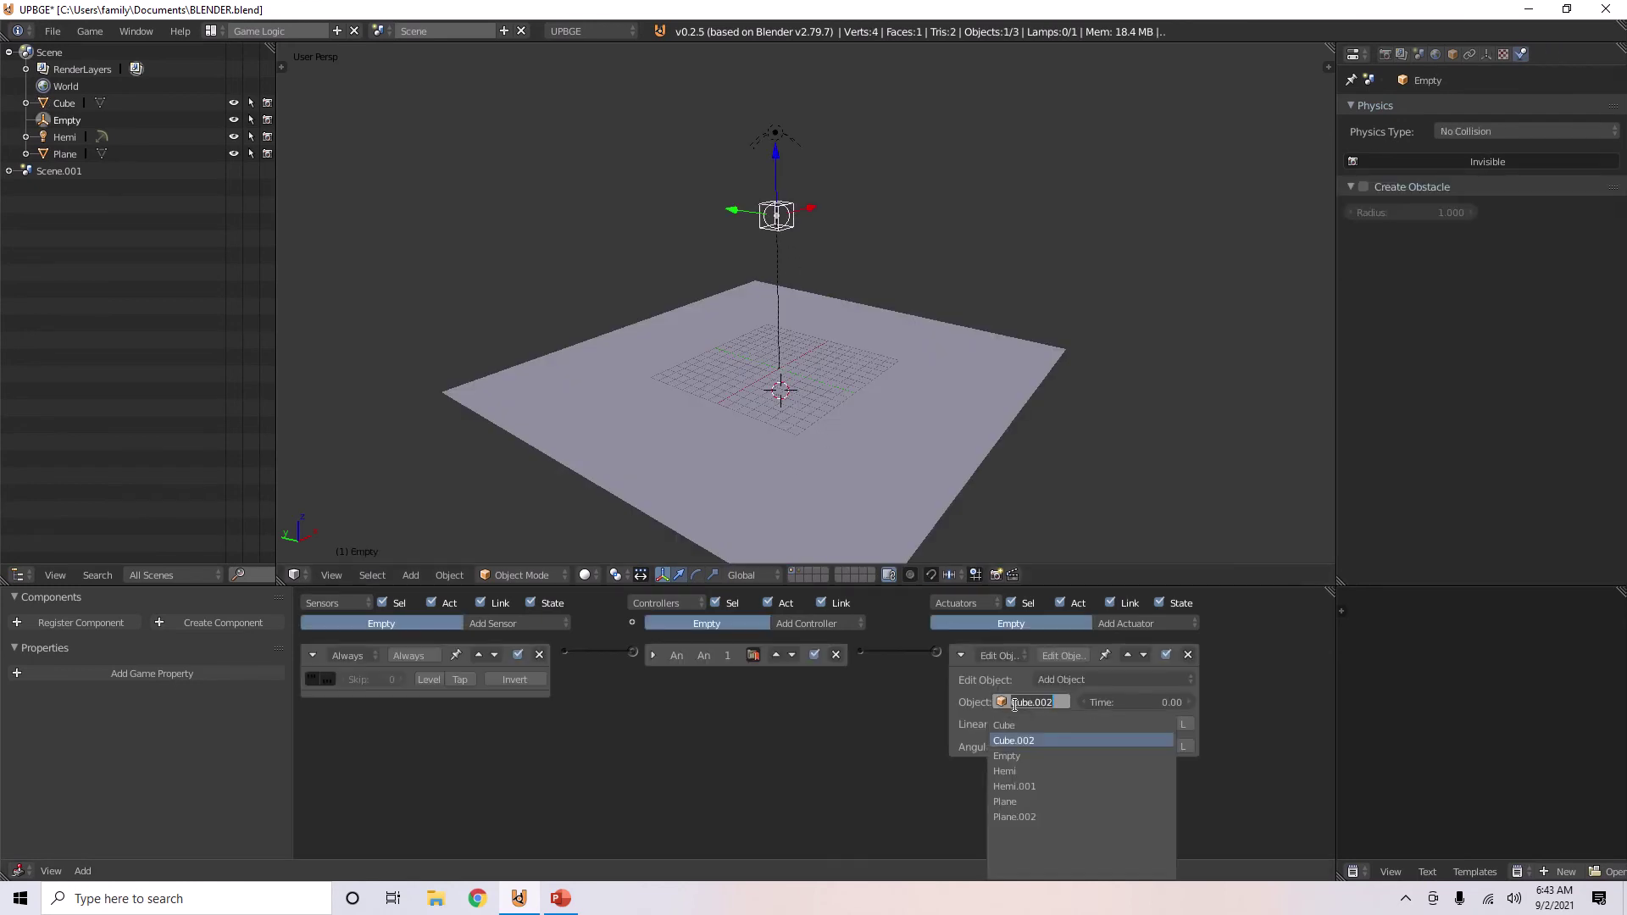
left_click(1035, 730)
key("p")
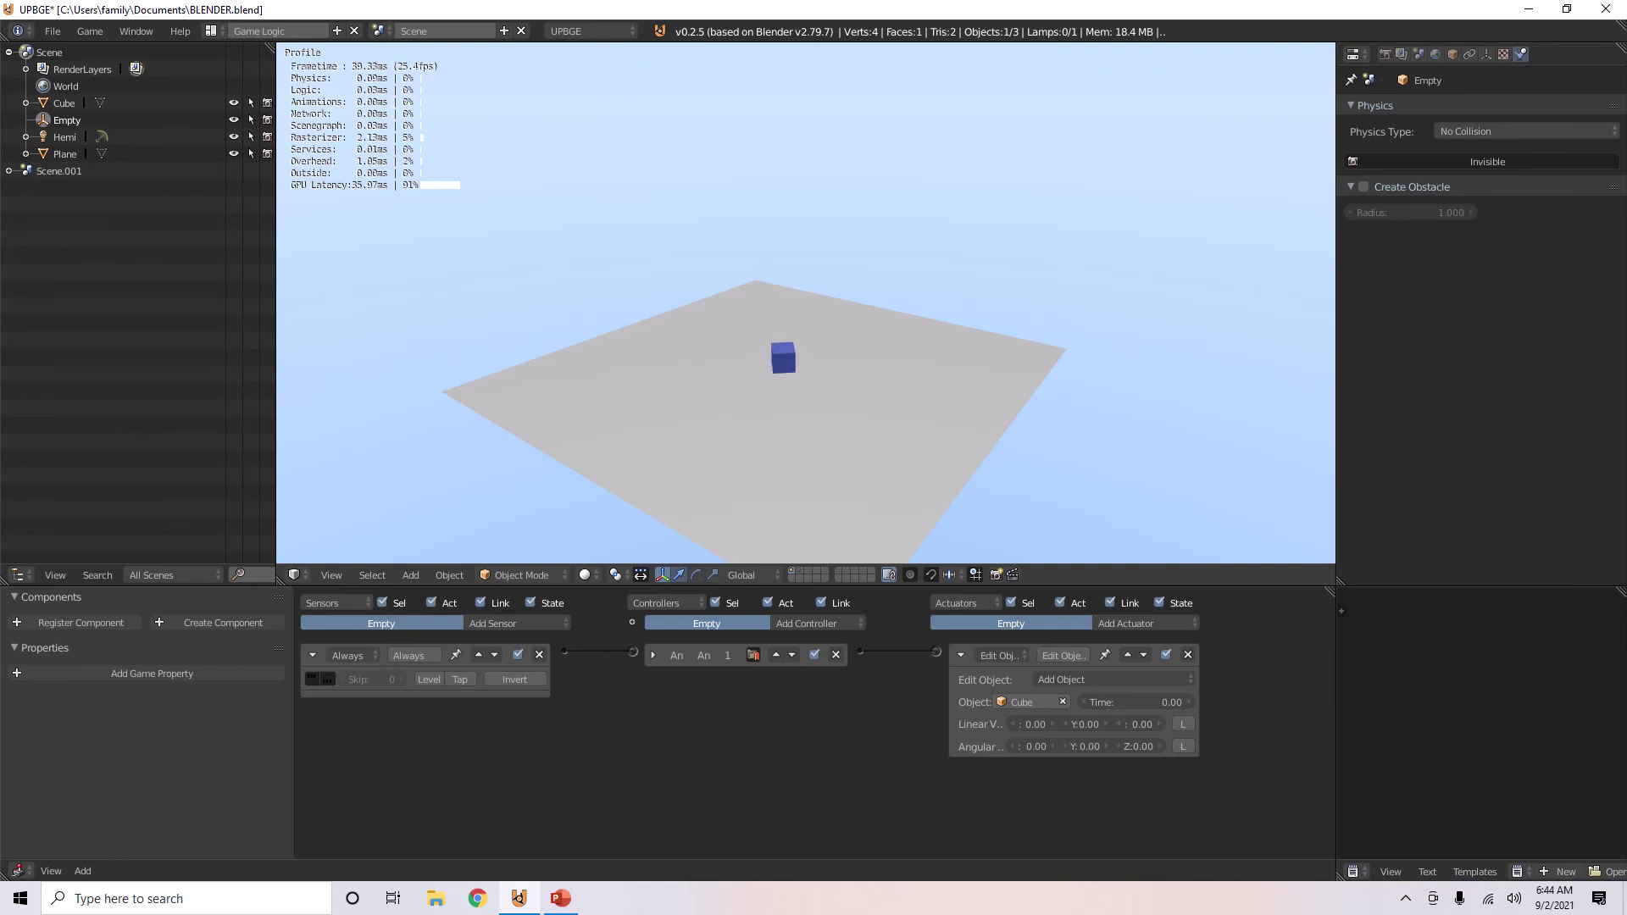
key("Escape")
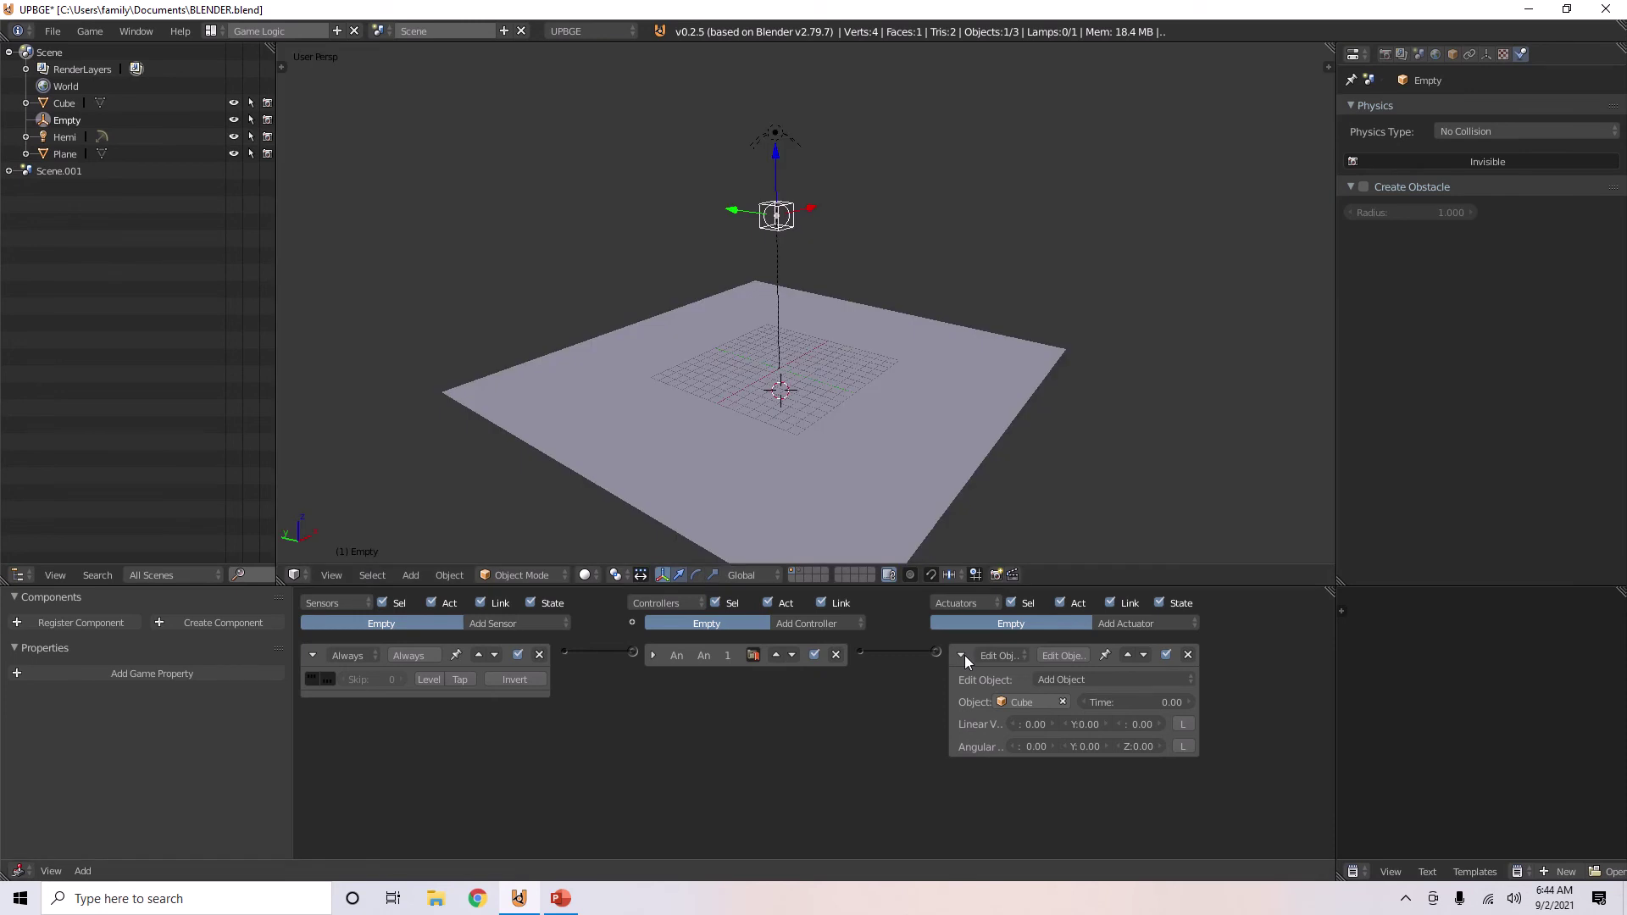
Set the Time of the empty's Add Object actuator to 120 and test-run the game
left_click(1091, 702)
type("120")
key("Return")
middle_click_drag(922, 531, 877, 468)
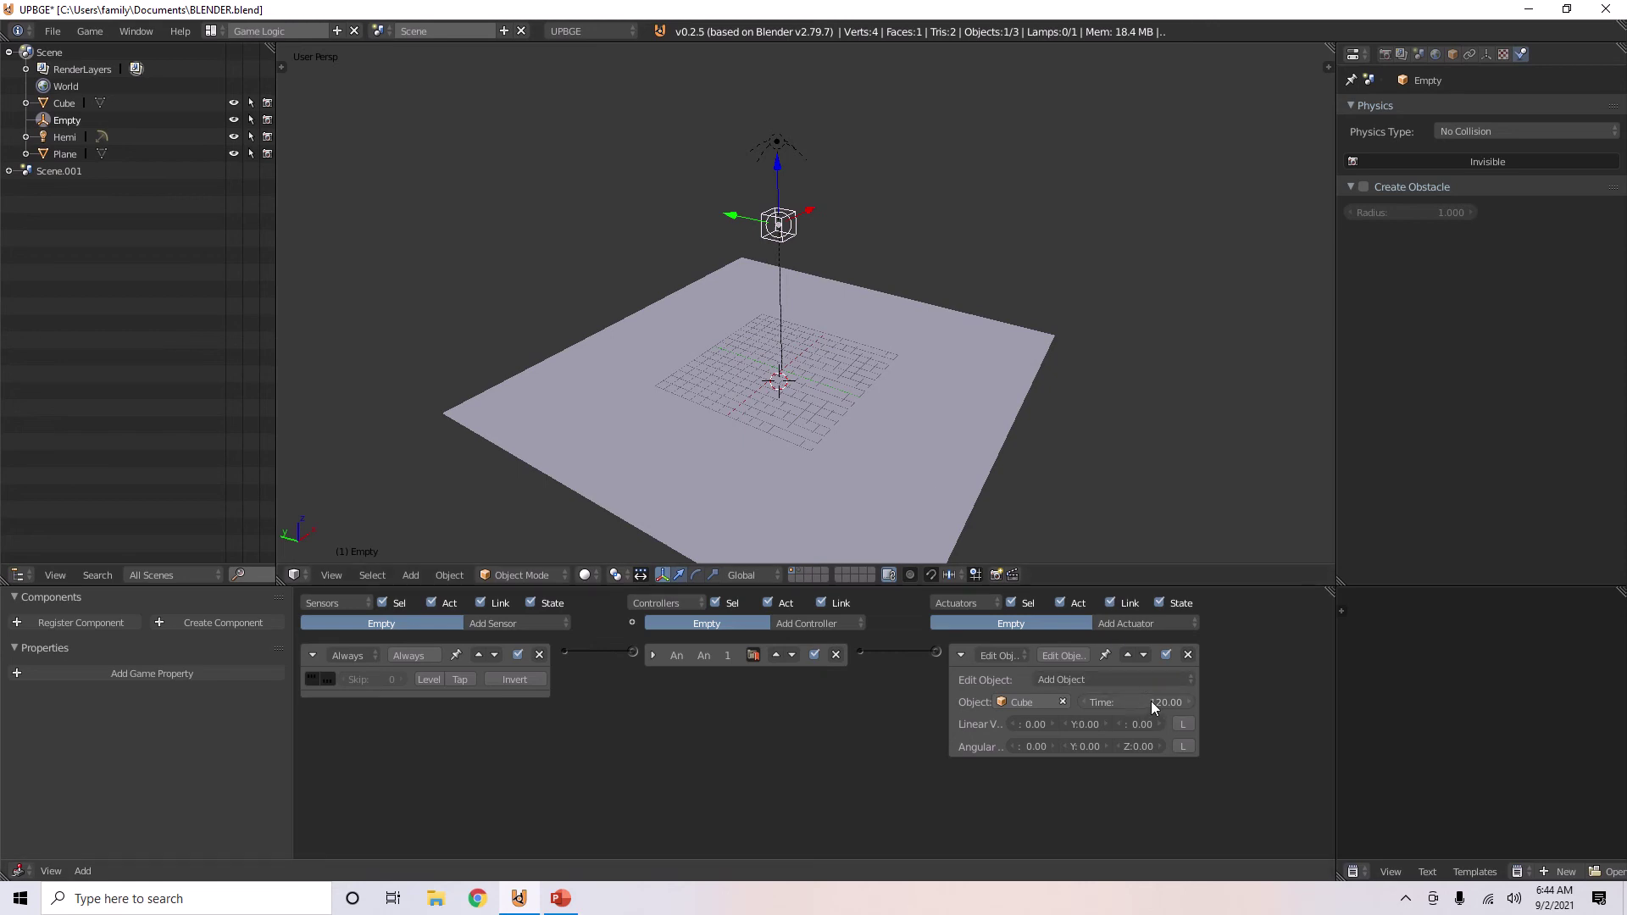
key("p")
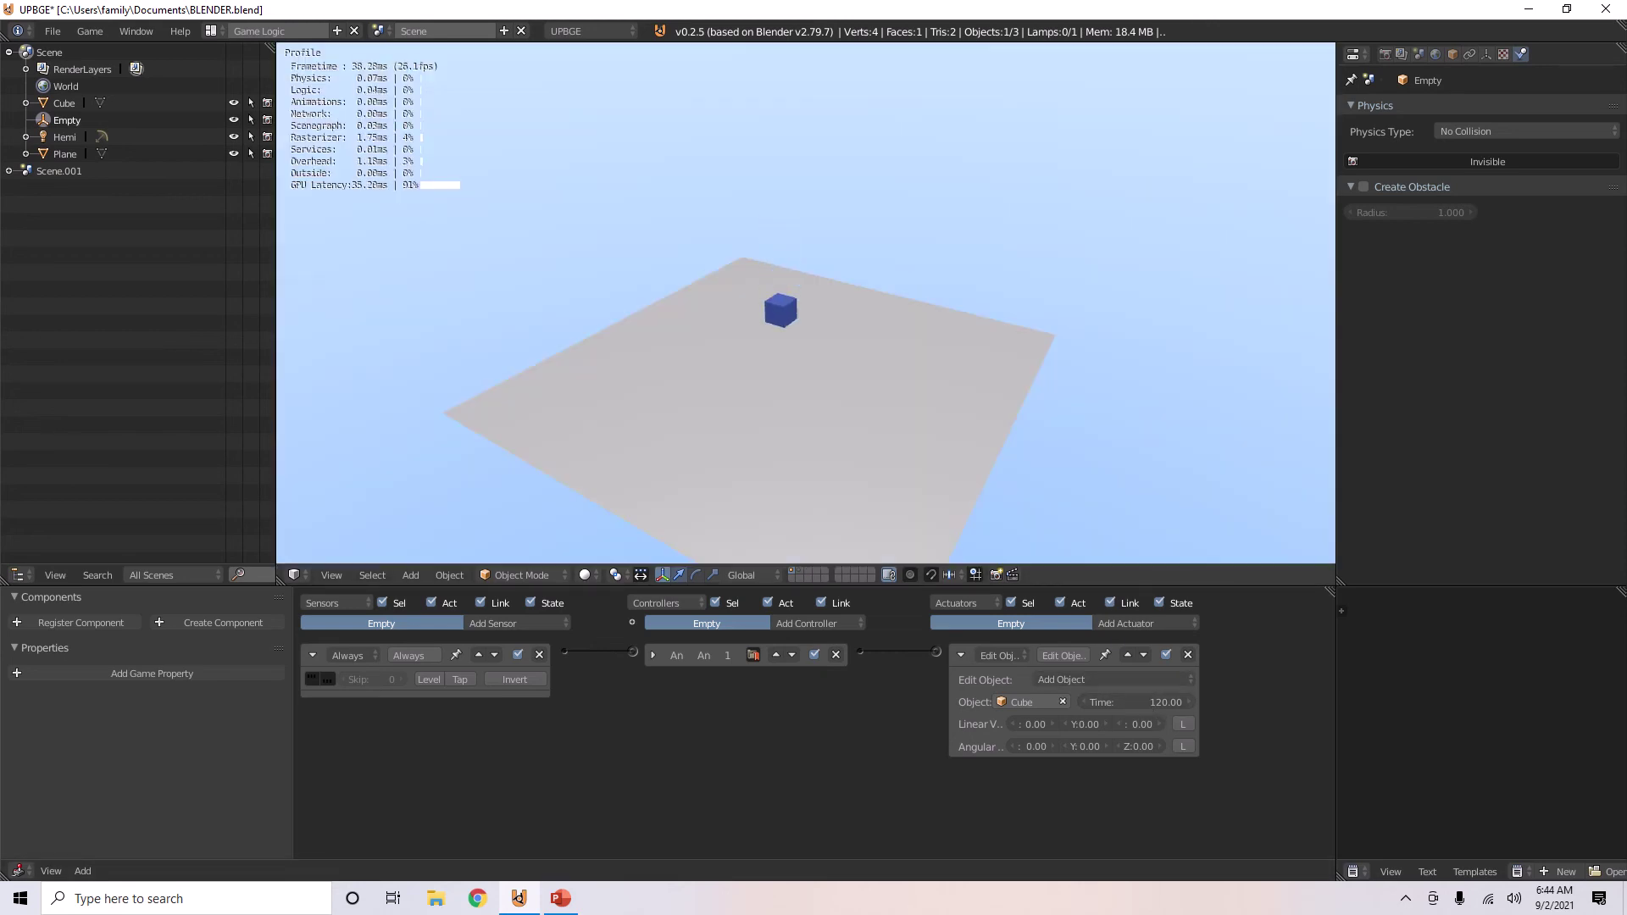
key("Escape")
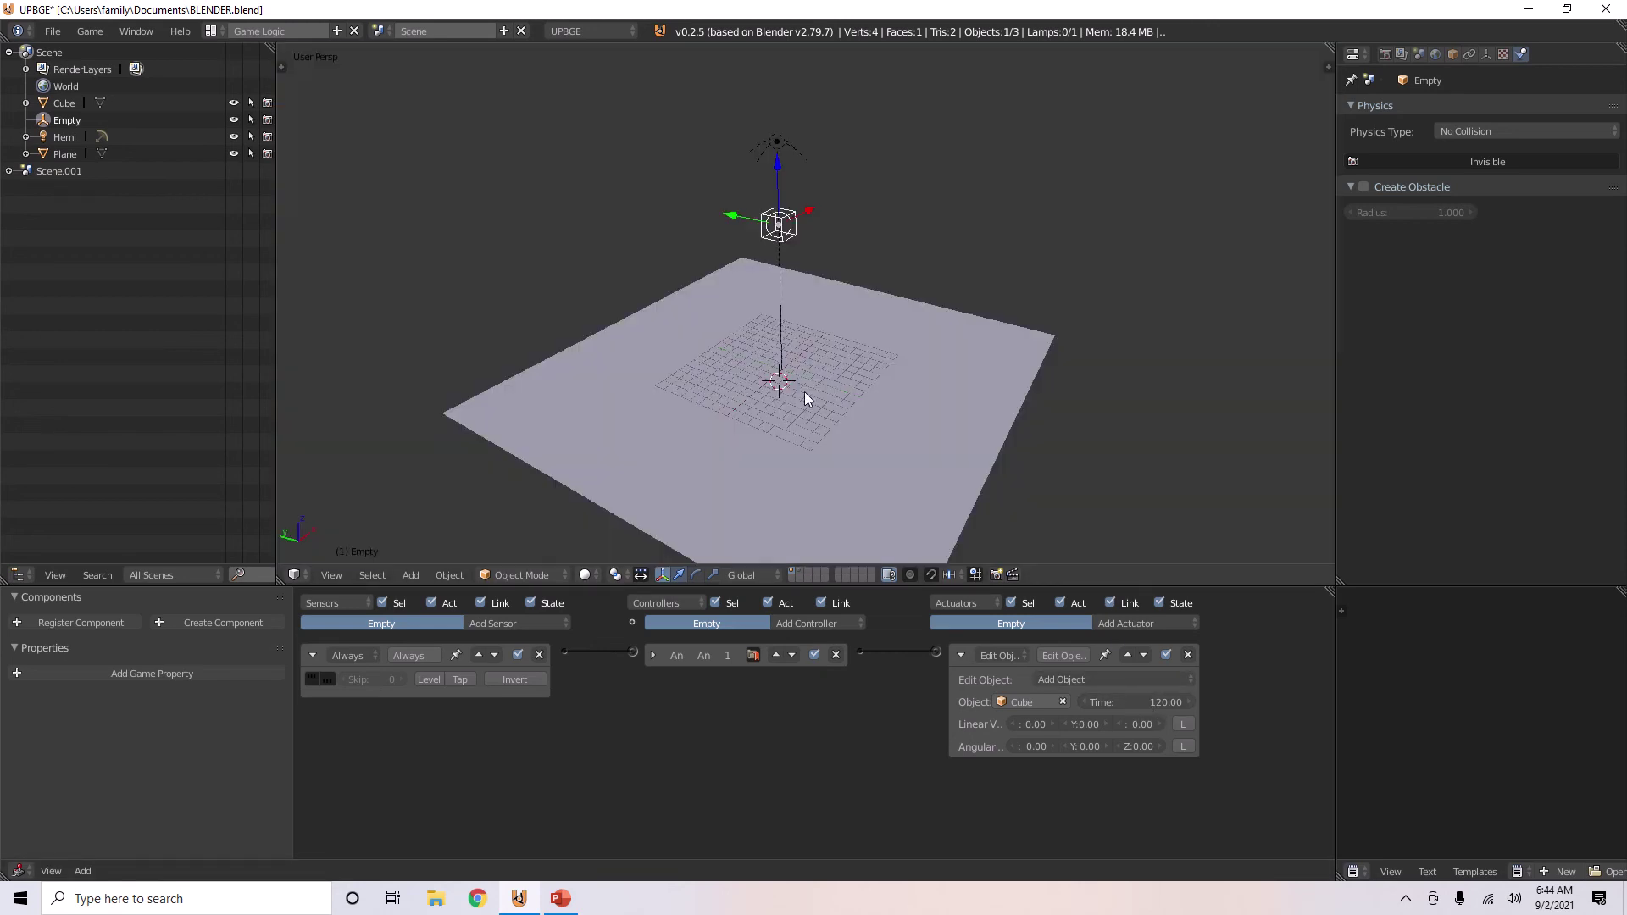
Reset the Time of the empty's Add Object actuator to 0
left_click(1137, 703)
type("0")
key("Return")
middle_click_drag(832, 463, 851, 460)
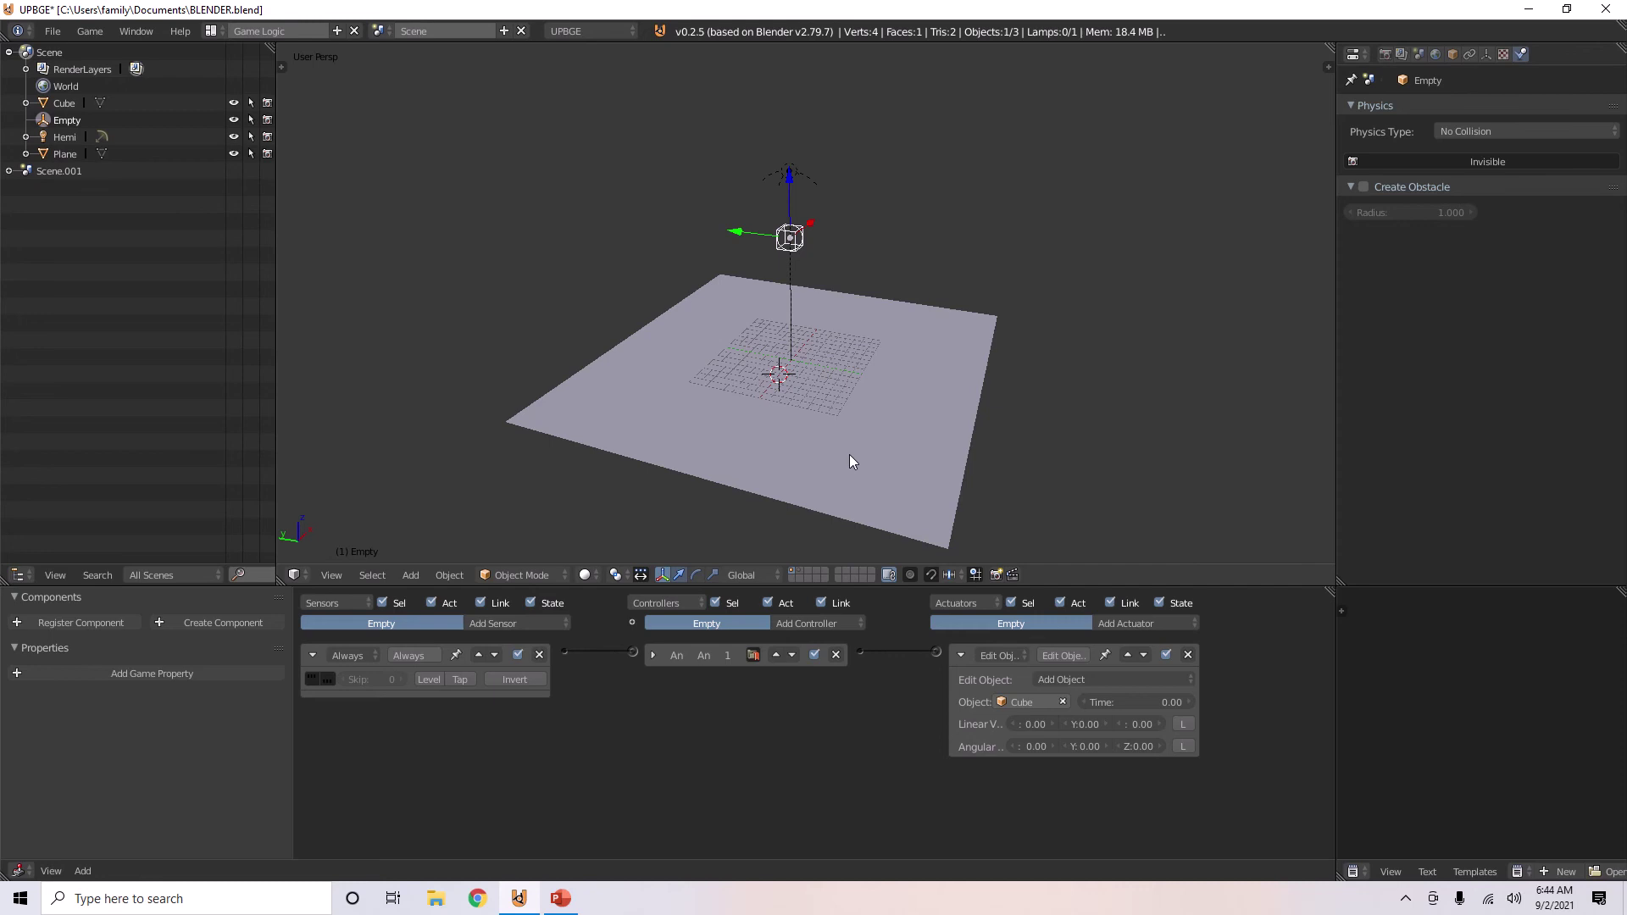
Check the cube on the second layer and add a game property to the ground plane on the first layer
left_click(796, 573)
right_click(790, 378)
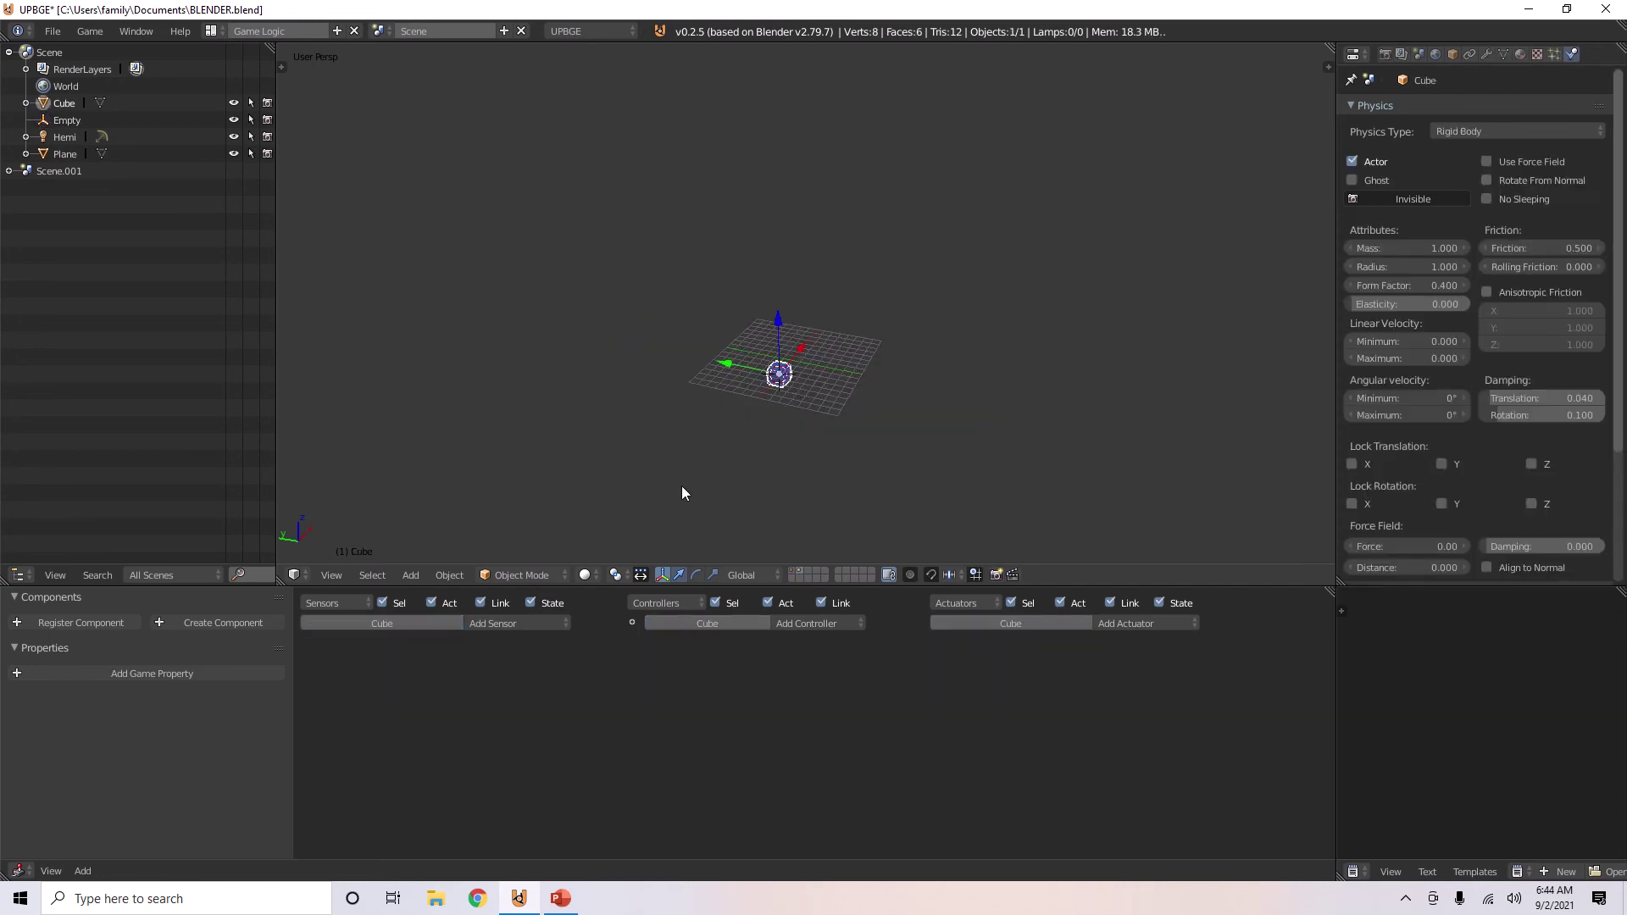
left_click(795, 573, "shift")
right_click(835, 513)
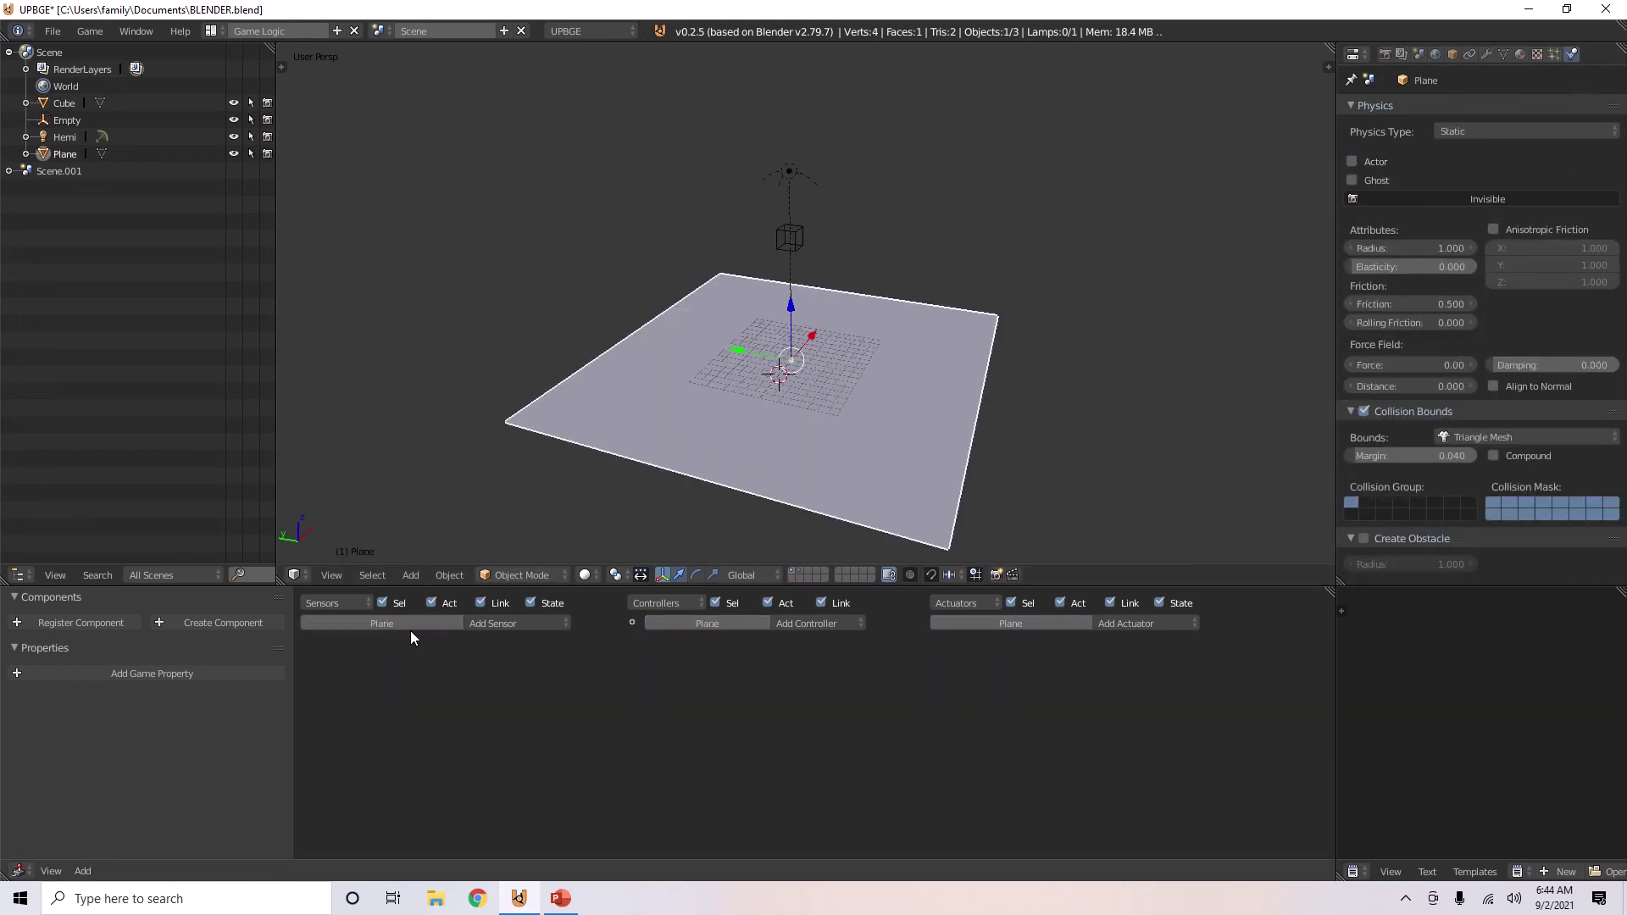
left_click(144, 674)
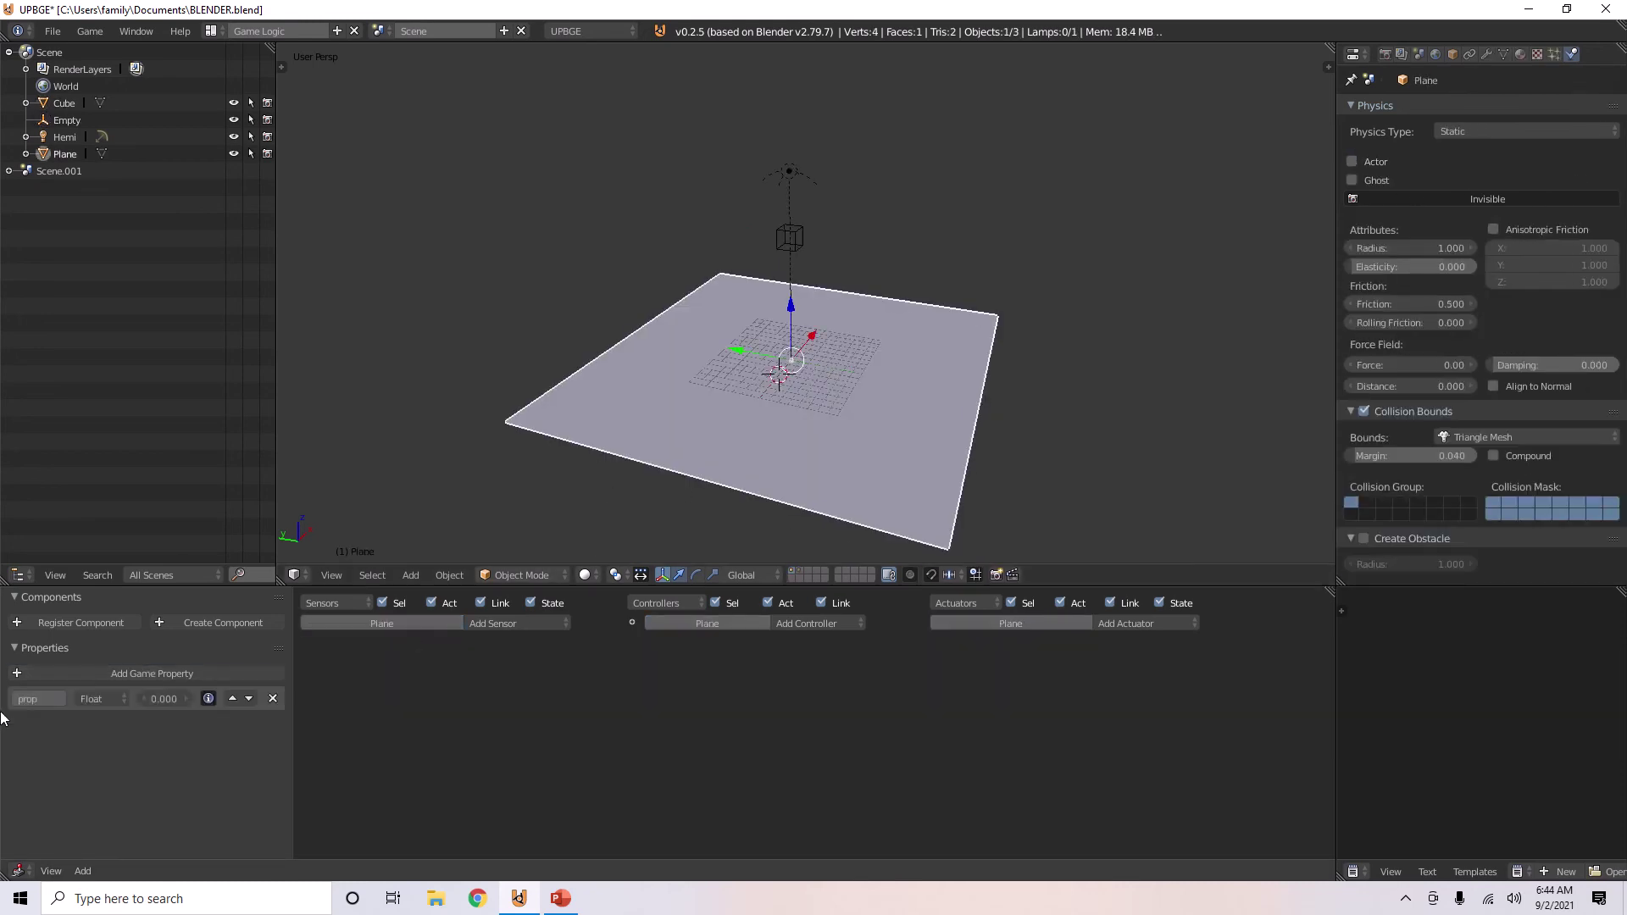
Add a Collision sensor to the cube on the second layer, leave its property empty, and collapse it
left_click(796, 569)
right_click(773, 385)
left_click(512, 623)
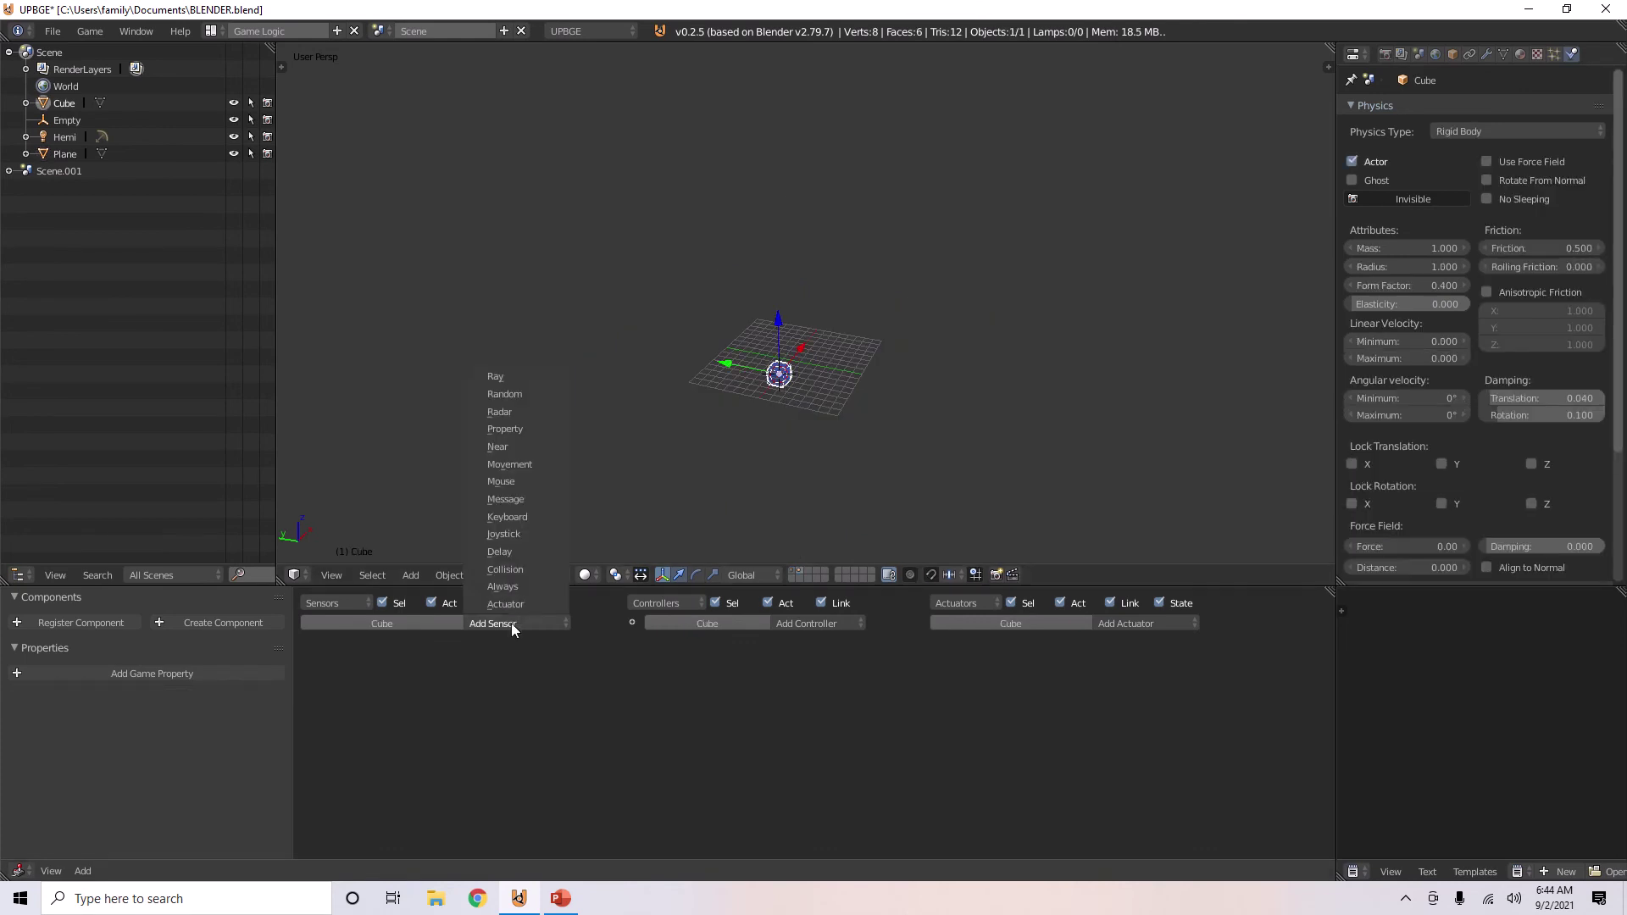
left_click(505, 569)
left_click(446, 702)
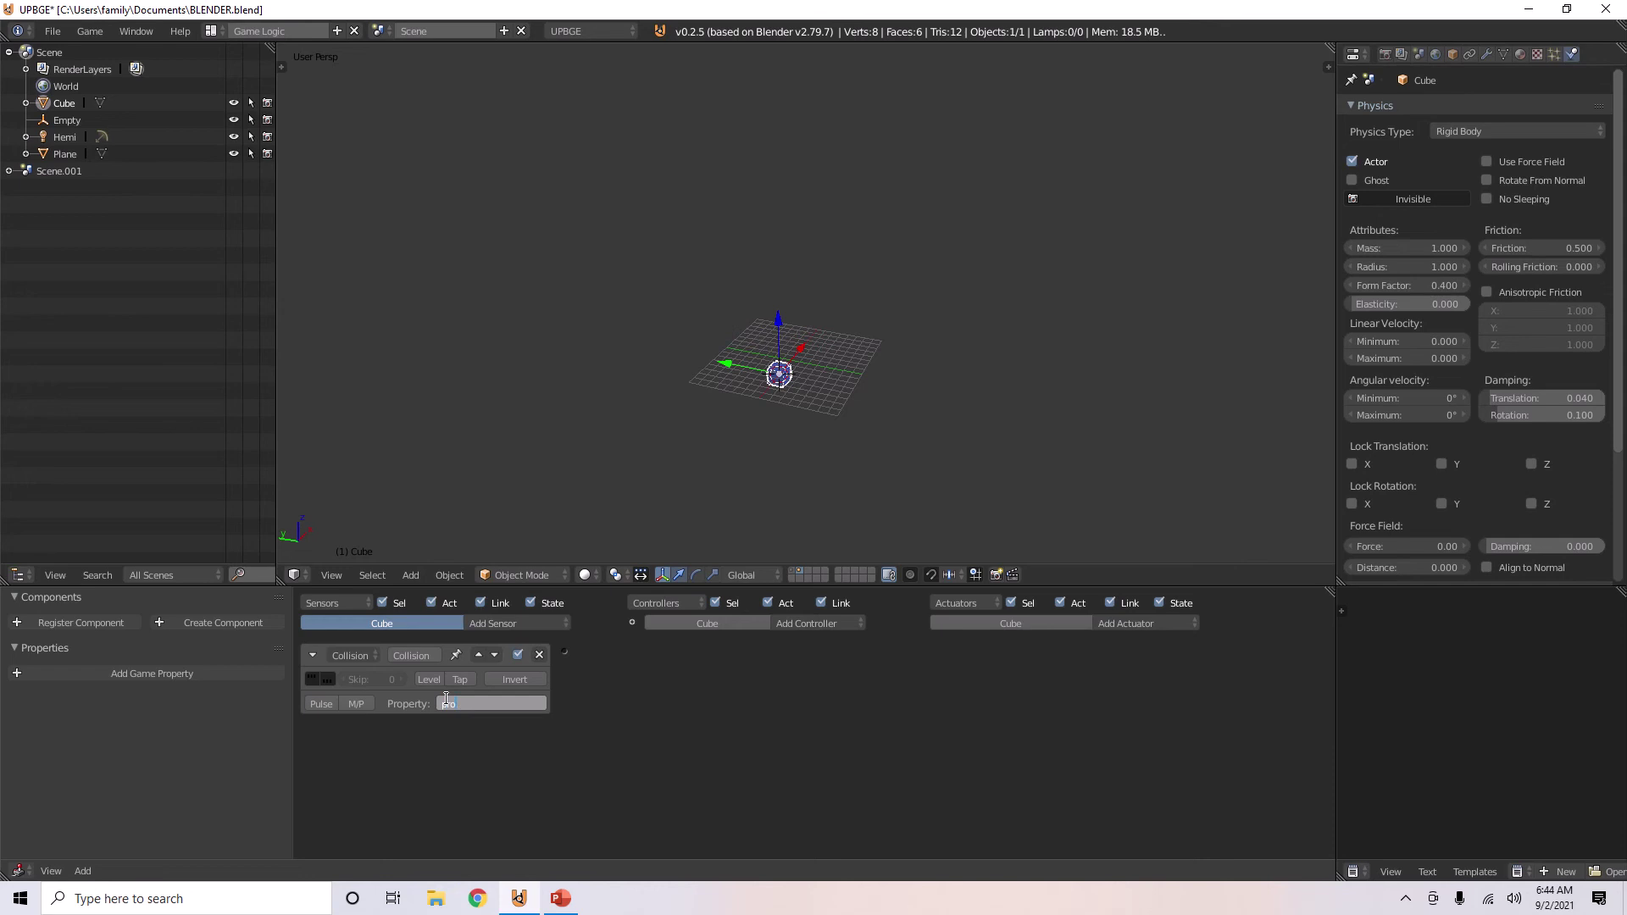
key("Return")
left_click(312, 655)
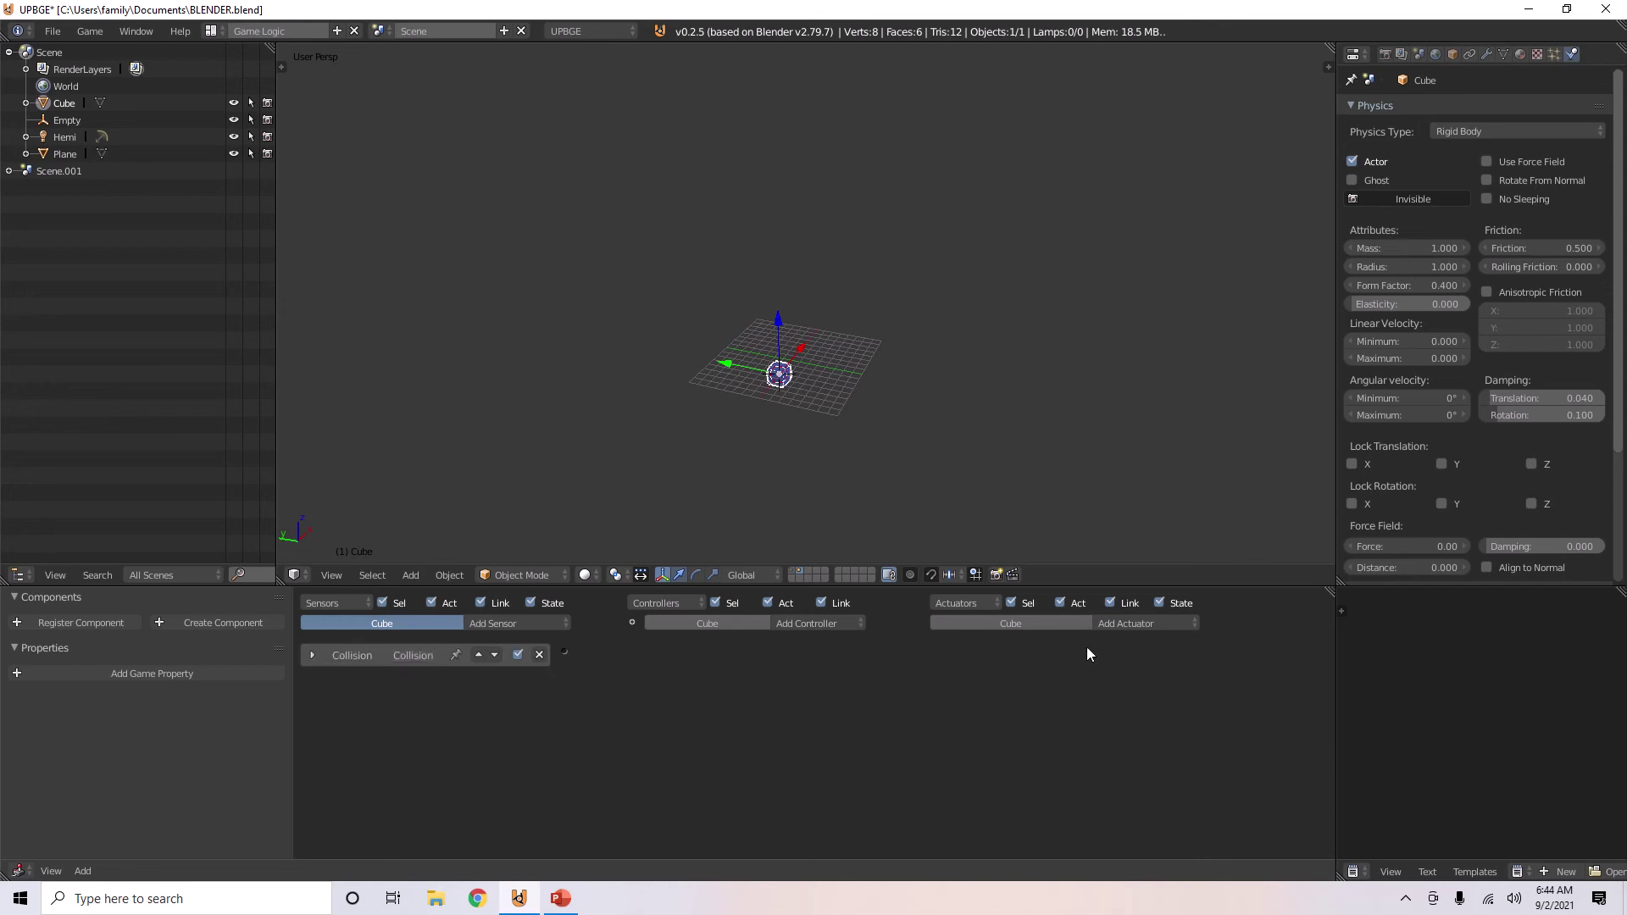
Give the cube an Edit Object actuator set to End Object, linked to its Collision sensor, and test-run the game
left_click(1156, 624)
left_click(1142, 553)
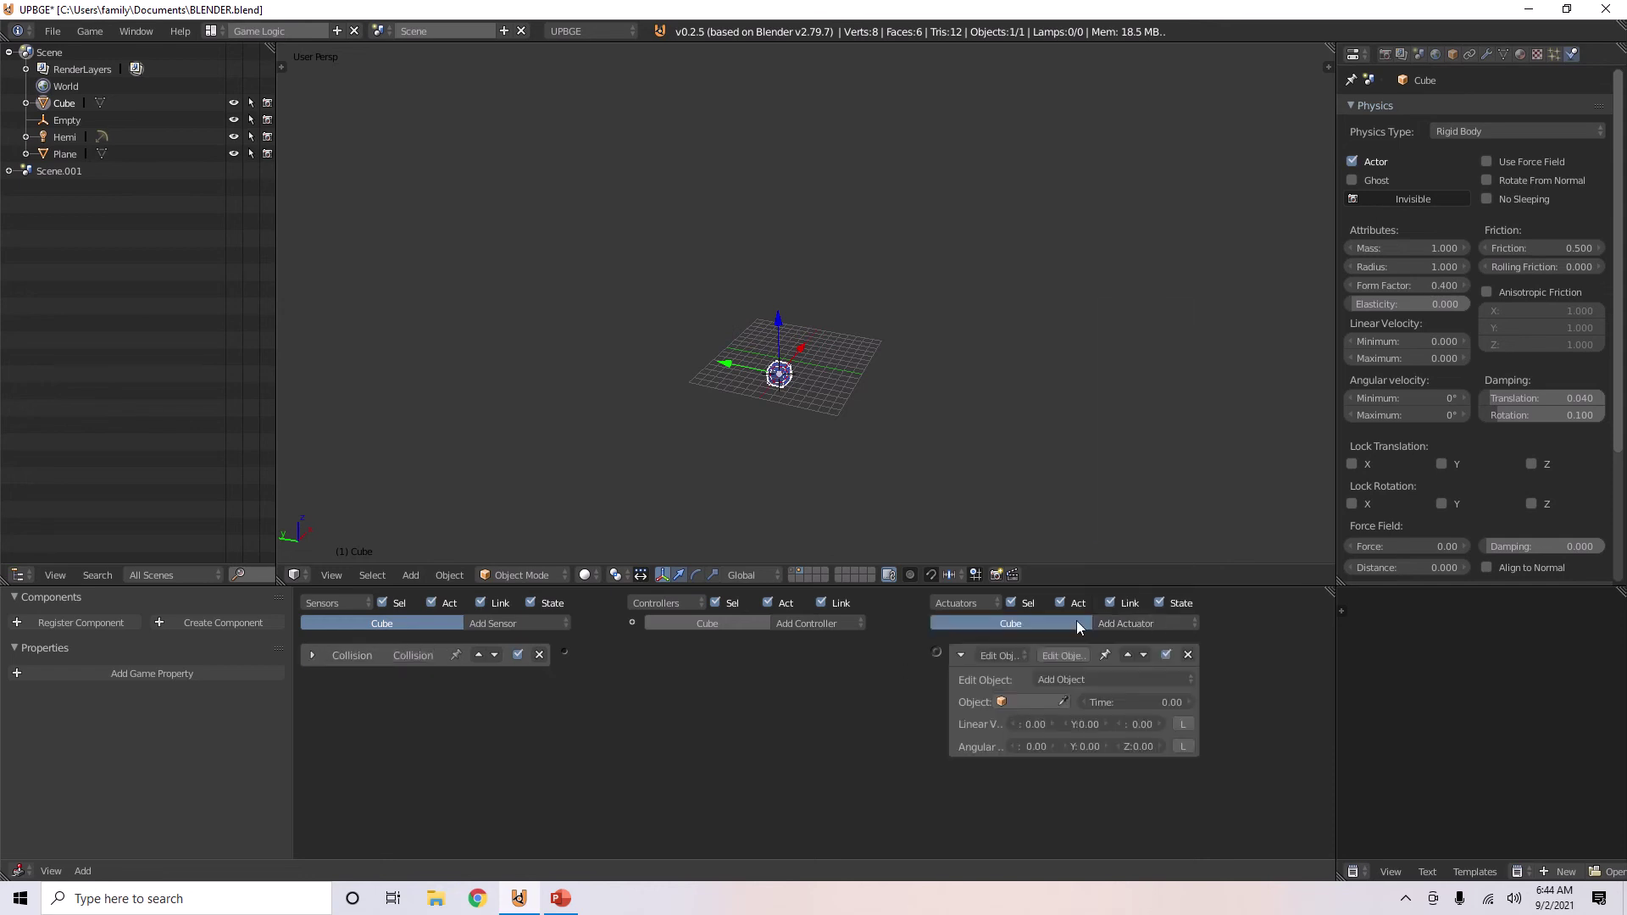
left_click(1076, 680)
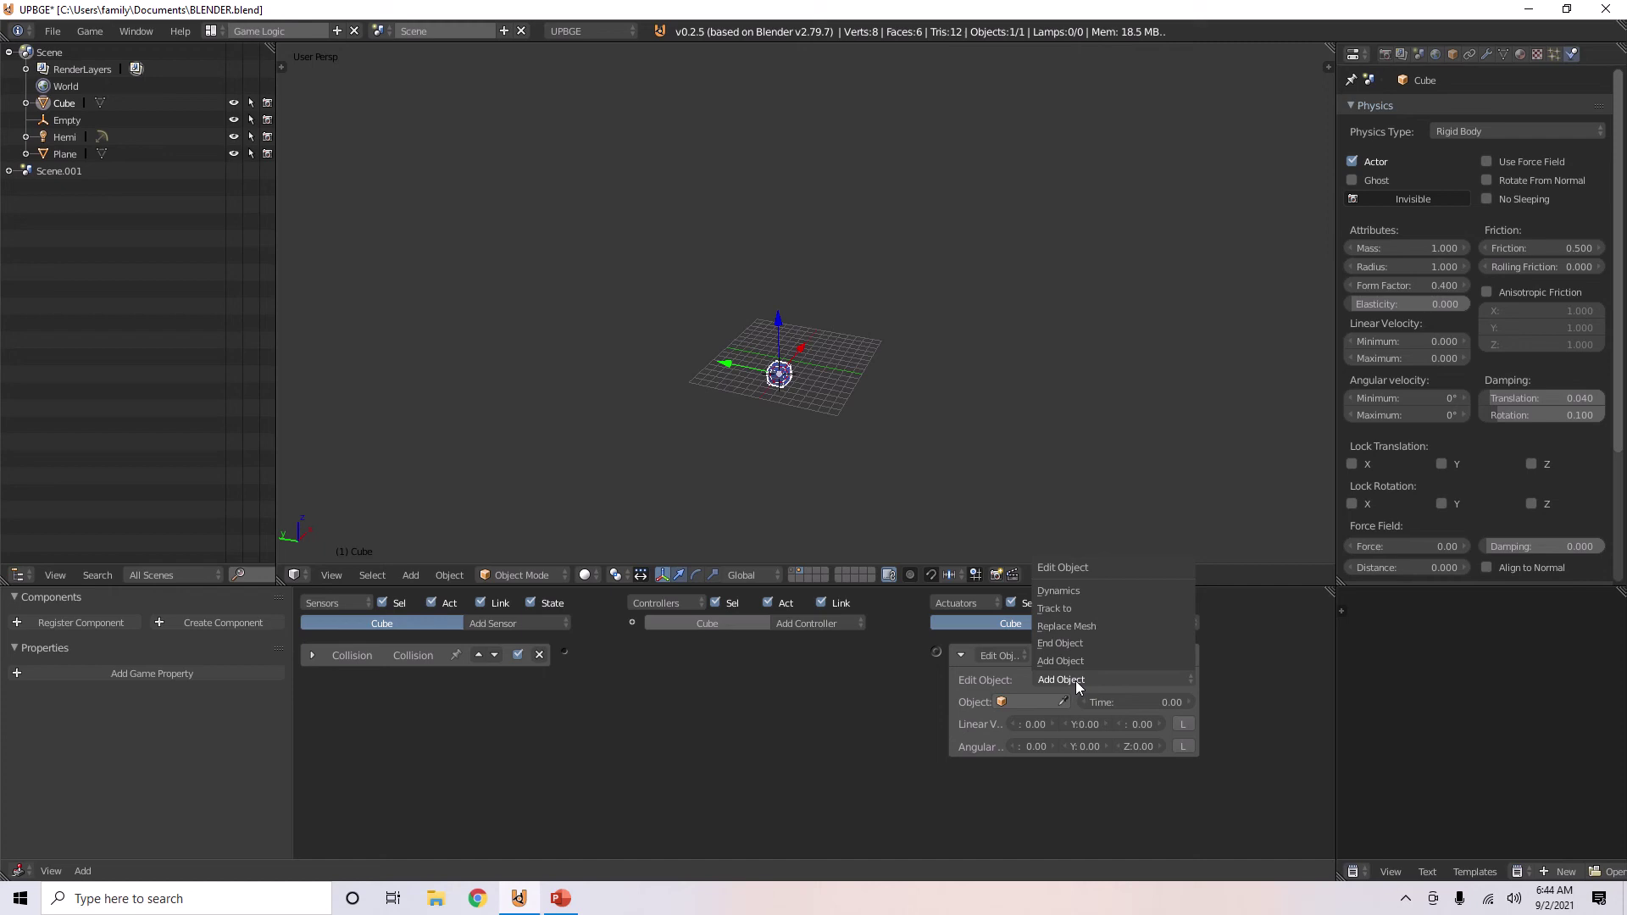
left_click(1073, 647)
left_click_drag(563, 654, 936, 653)
key("p")
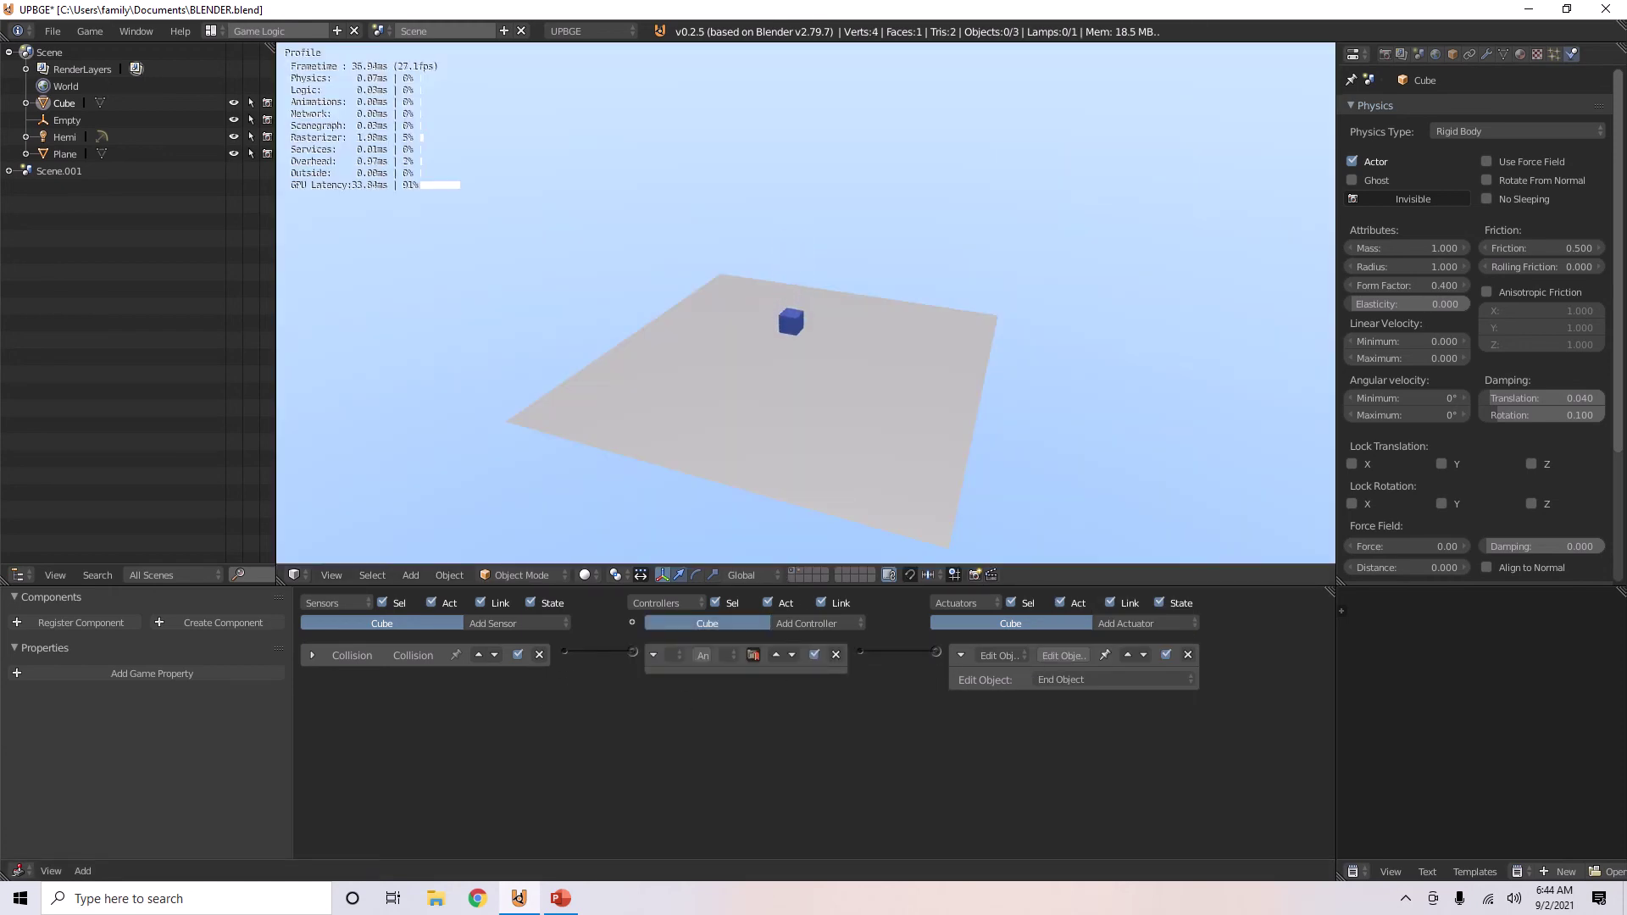
key("Escape")
Enable repeated true-level triggering with a Skip of 60 on the empty's Always sensor and test-run the game
right_click(798, 238)
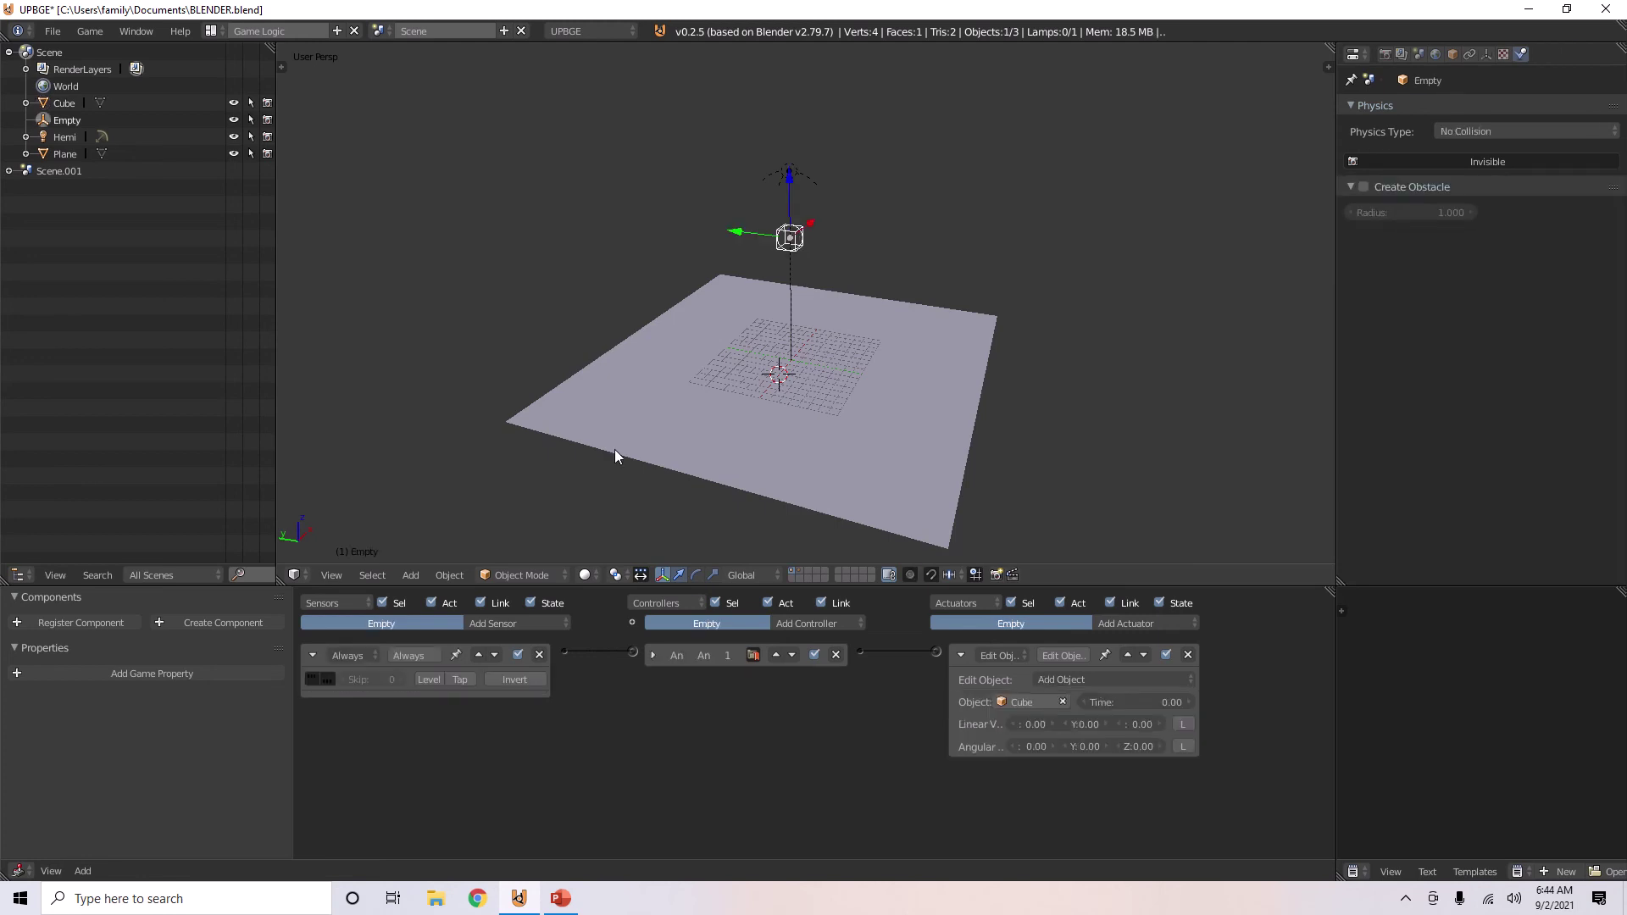
left_click(313, 679)
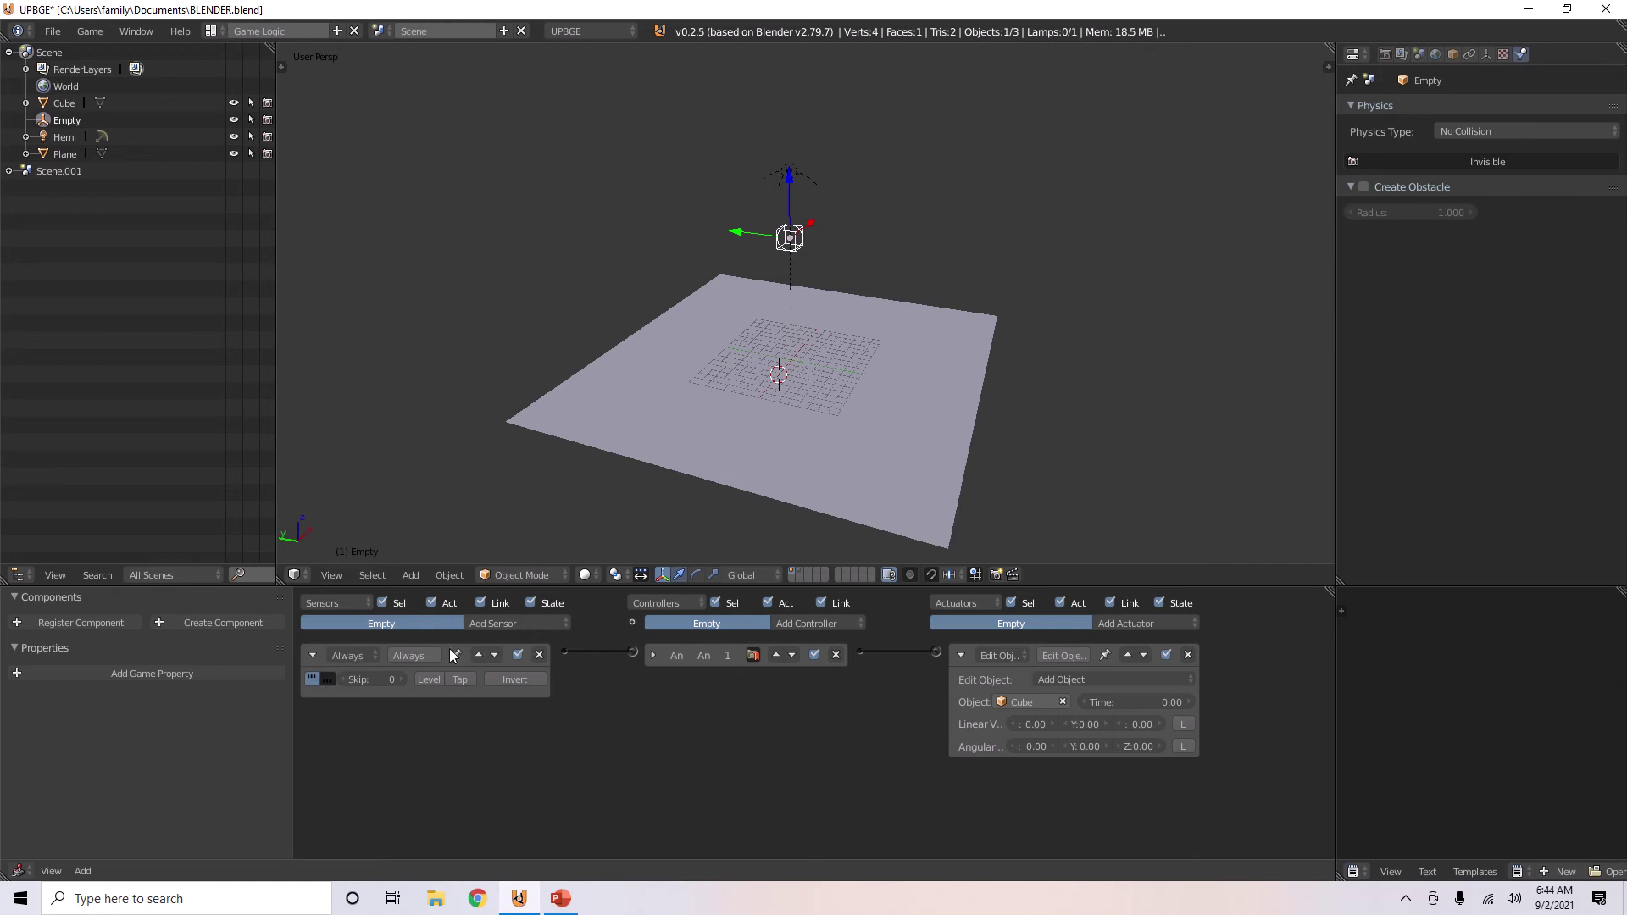
left_click(384, 678)
type("60")
key("Return")
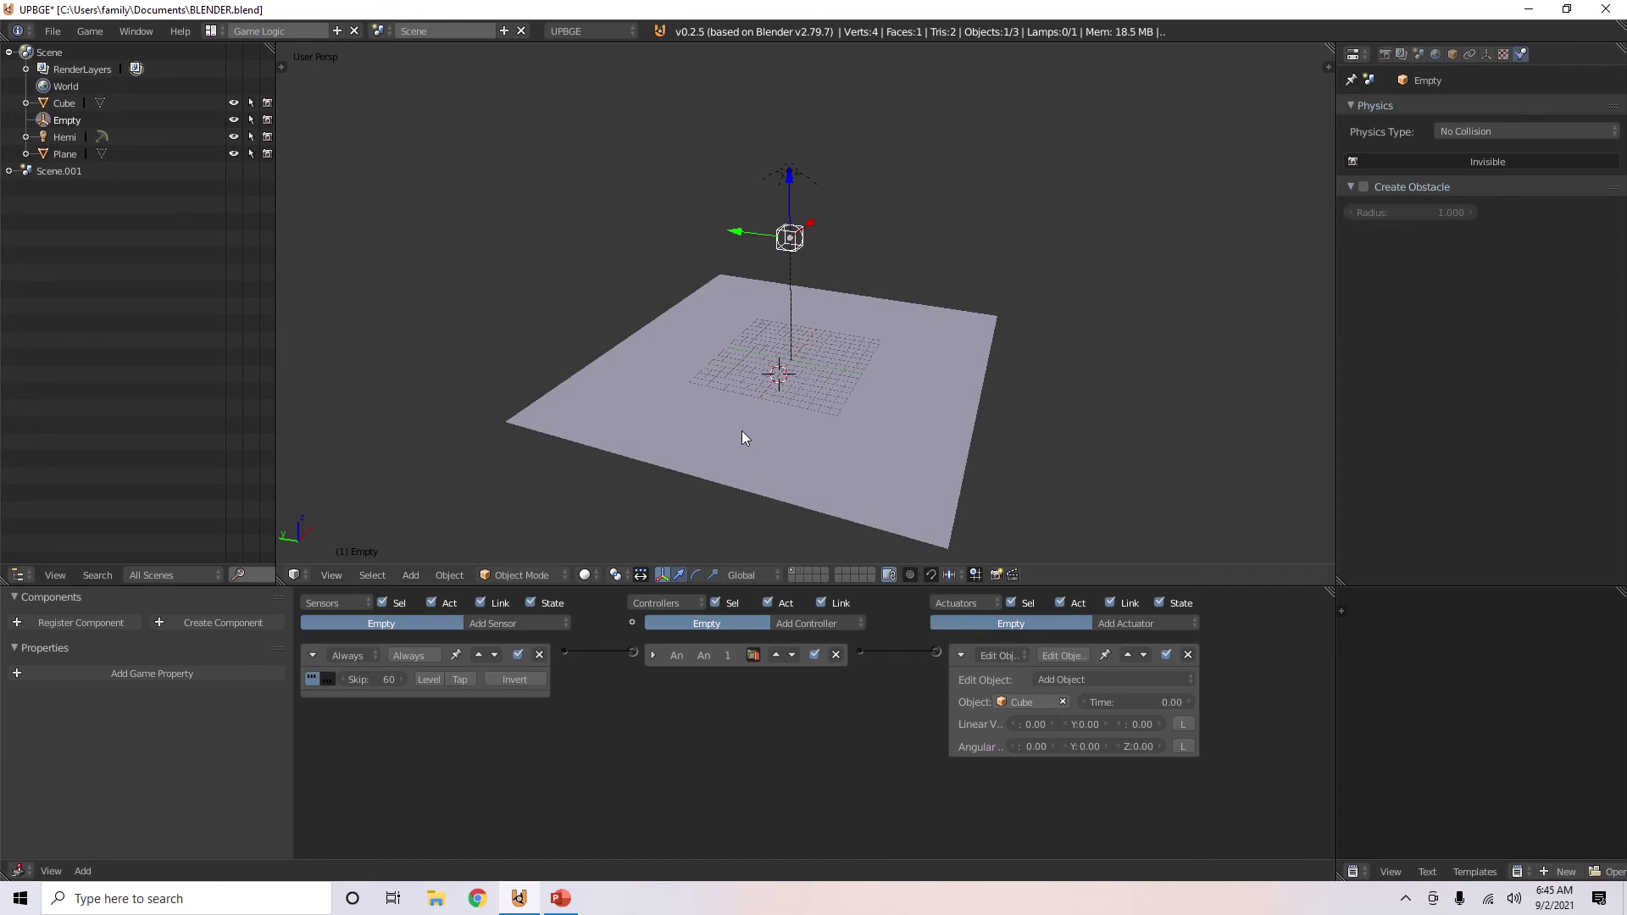
key("p")
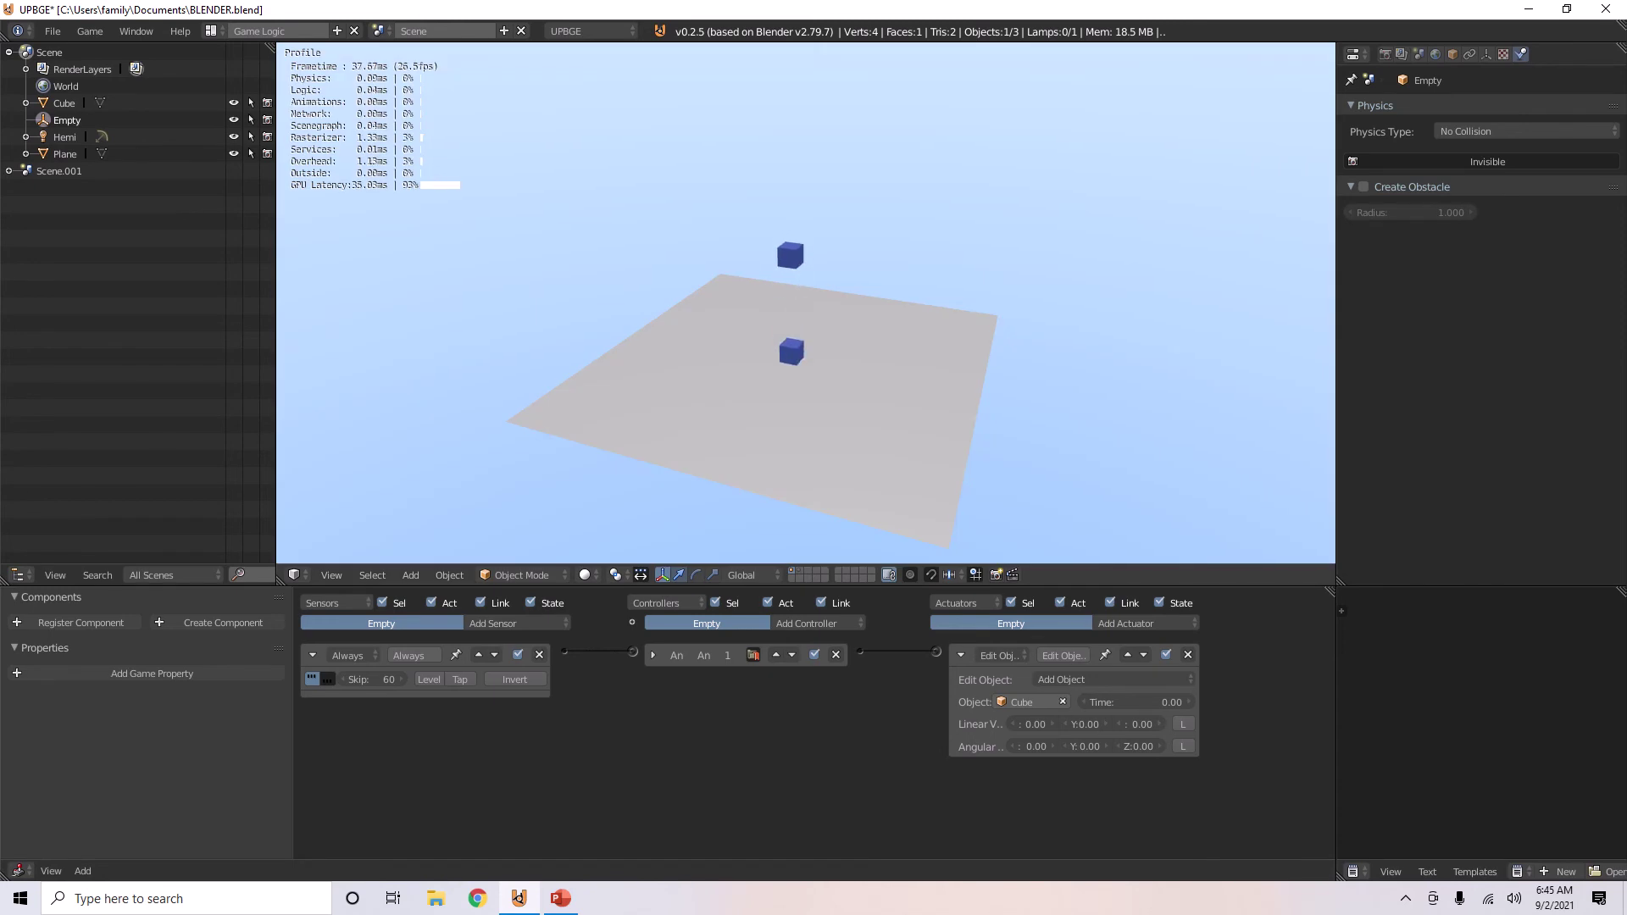
key("Escape")
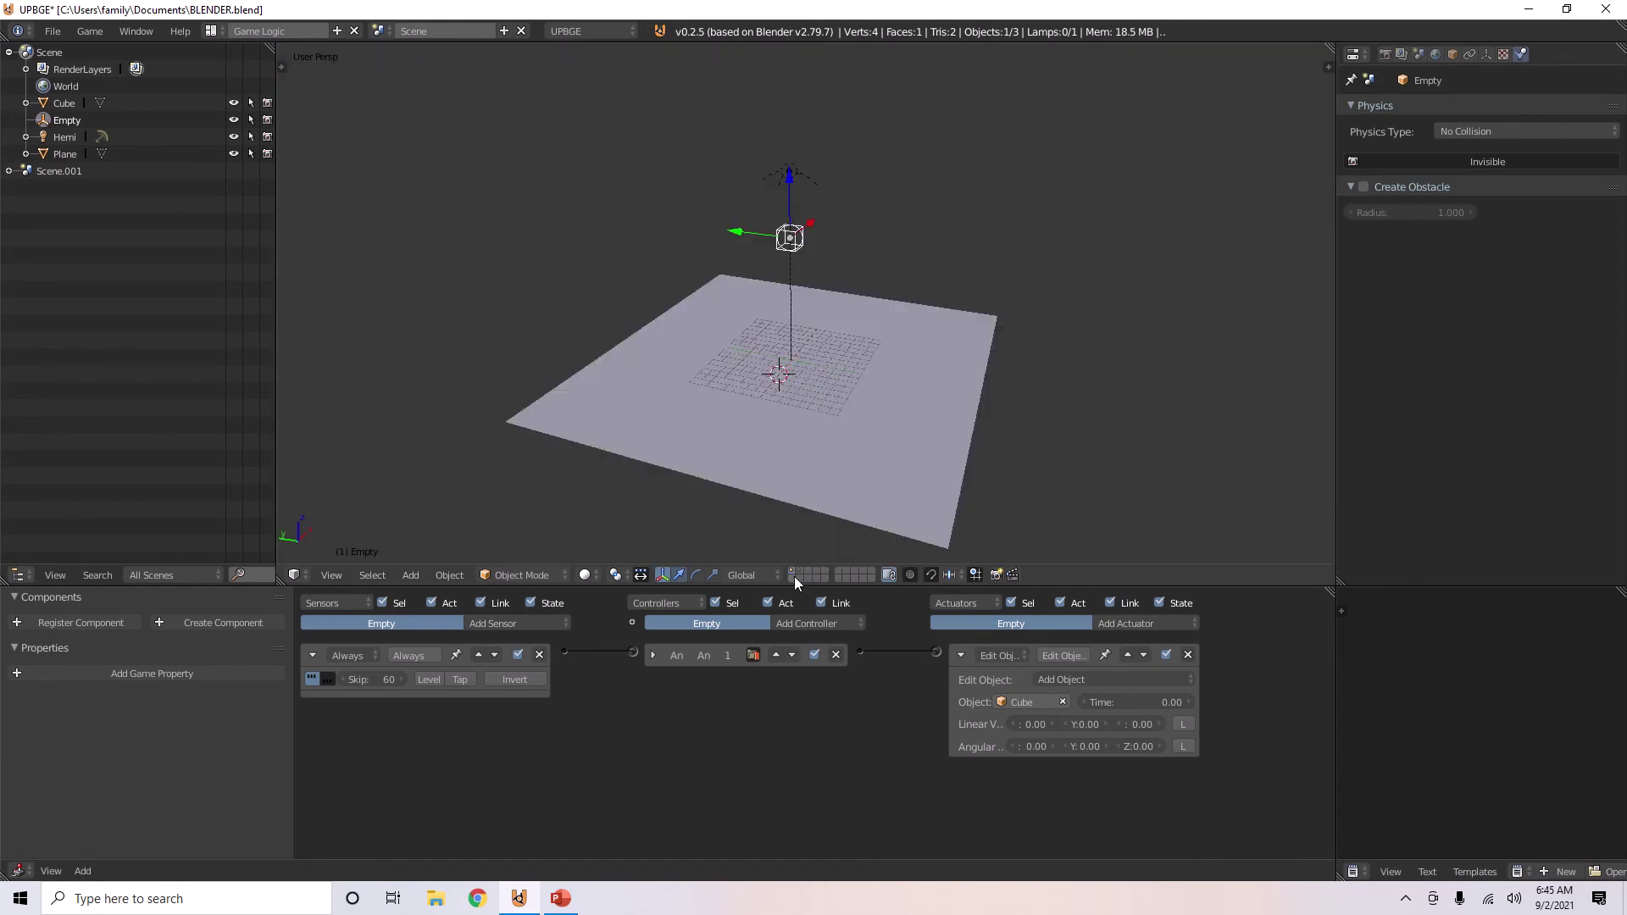
Delete the Collision sensor, the And controller and the End Object actuator from the cube on the second layer
left_click(798, 572)
right_click(779, 383)
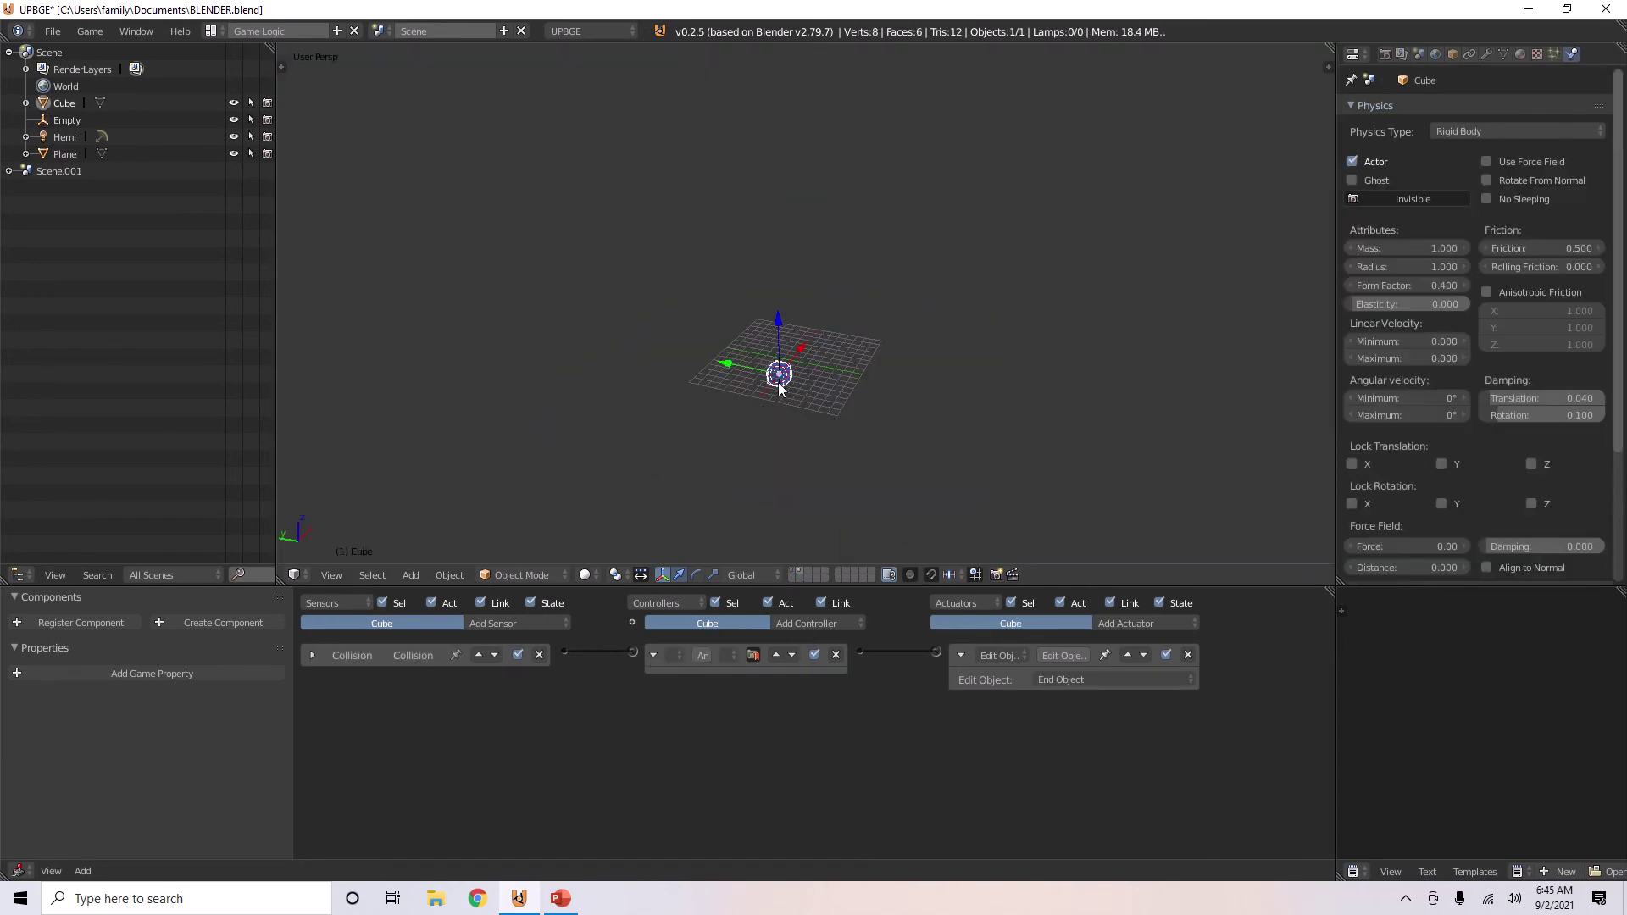
left_click(542, 657)
left_click(836, 655)
left_click(1187, 655)
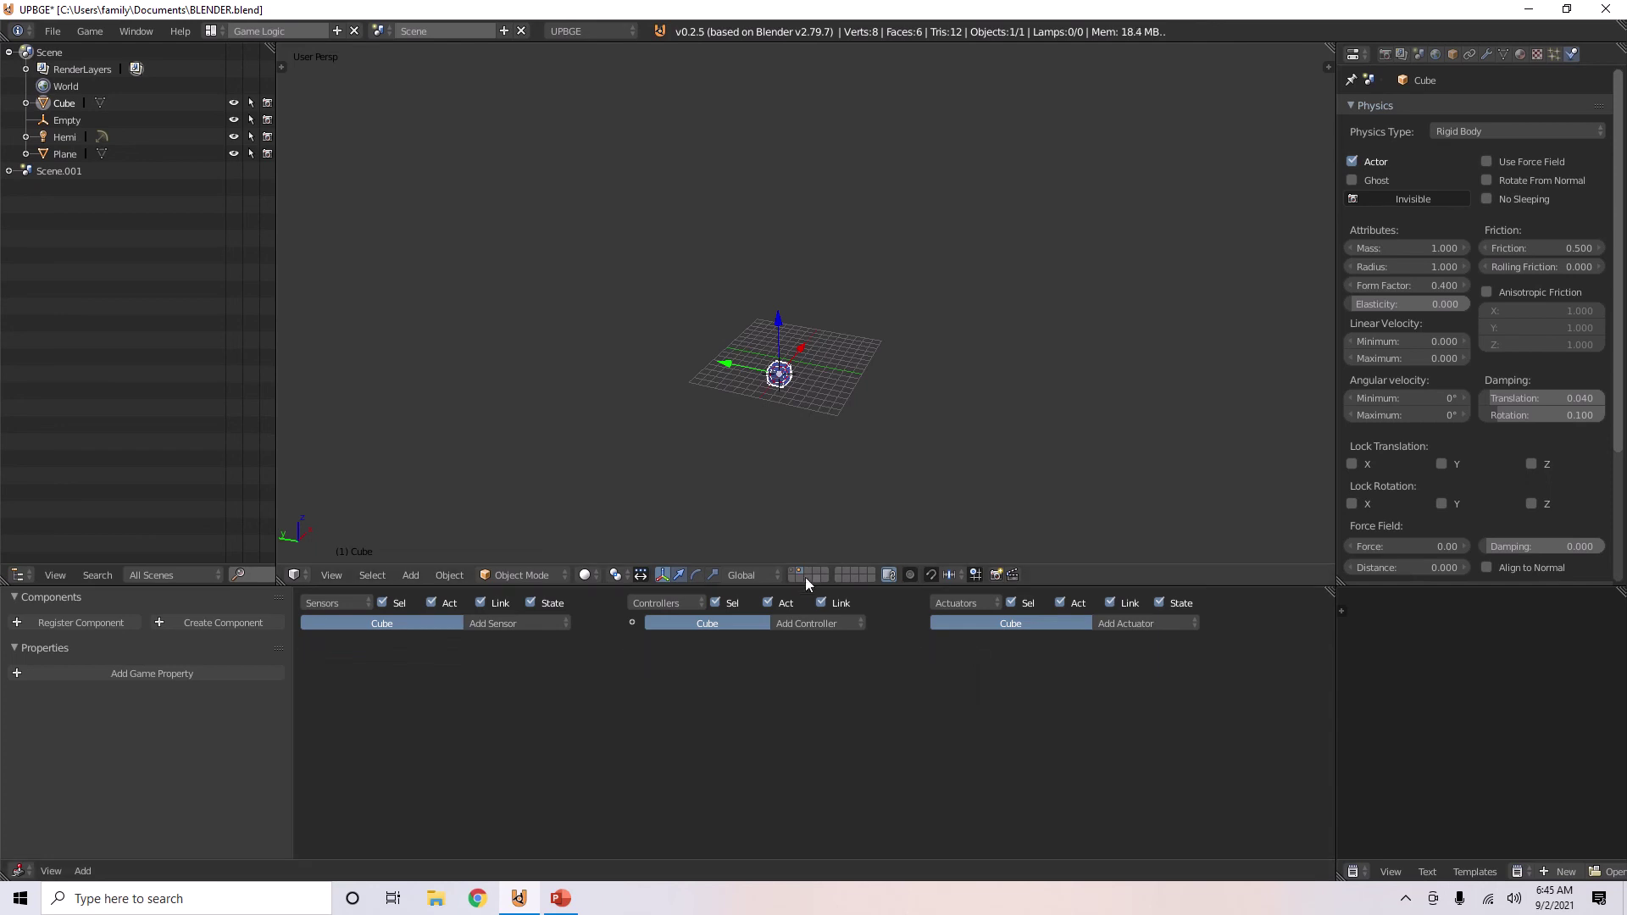
Set the Skip of the empty's Always sensor to 0 on the first layer and test-run the game
left_click(805, 578)
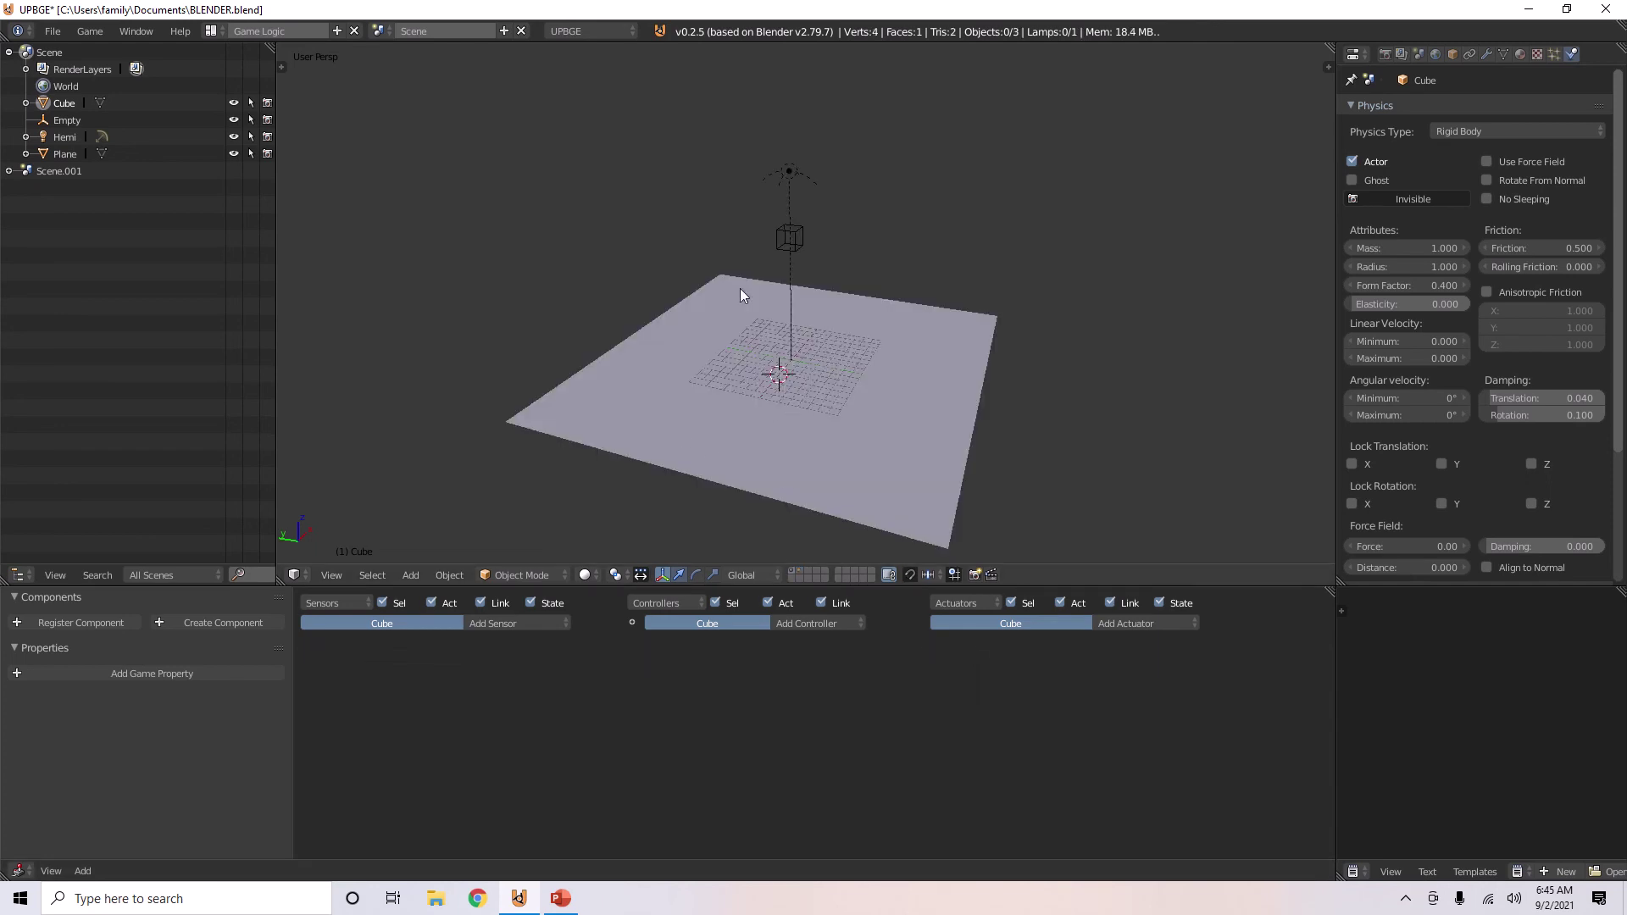
right_click(806, 237)
left_click(375, 681)
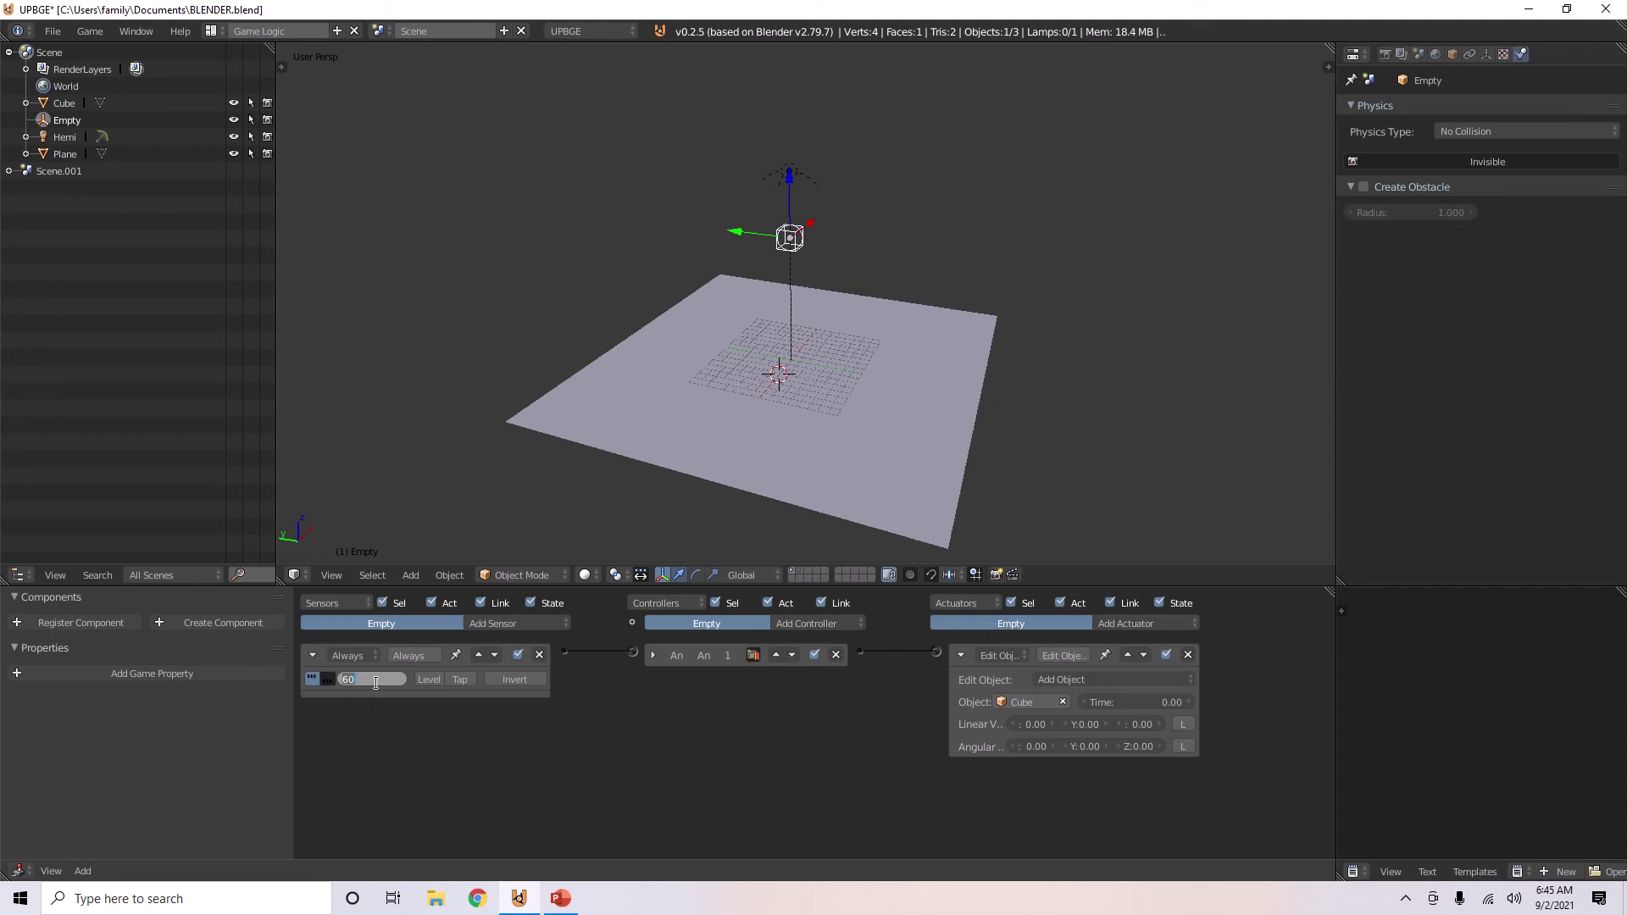
type("0")
key("Return")
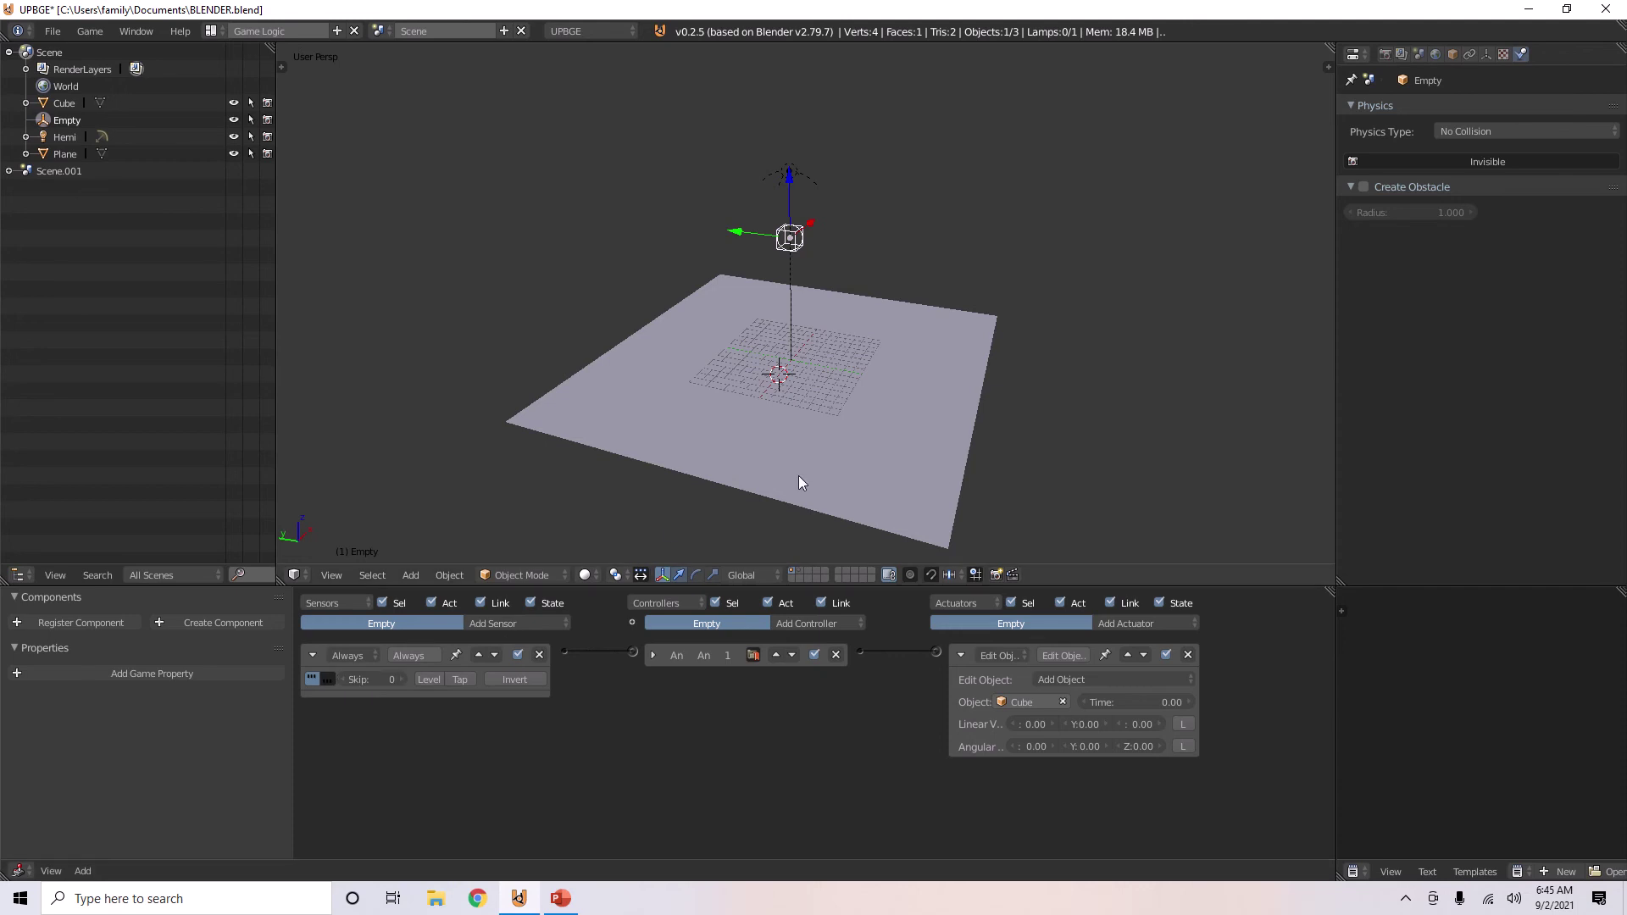
key("p")
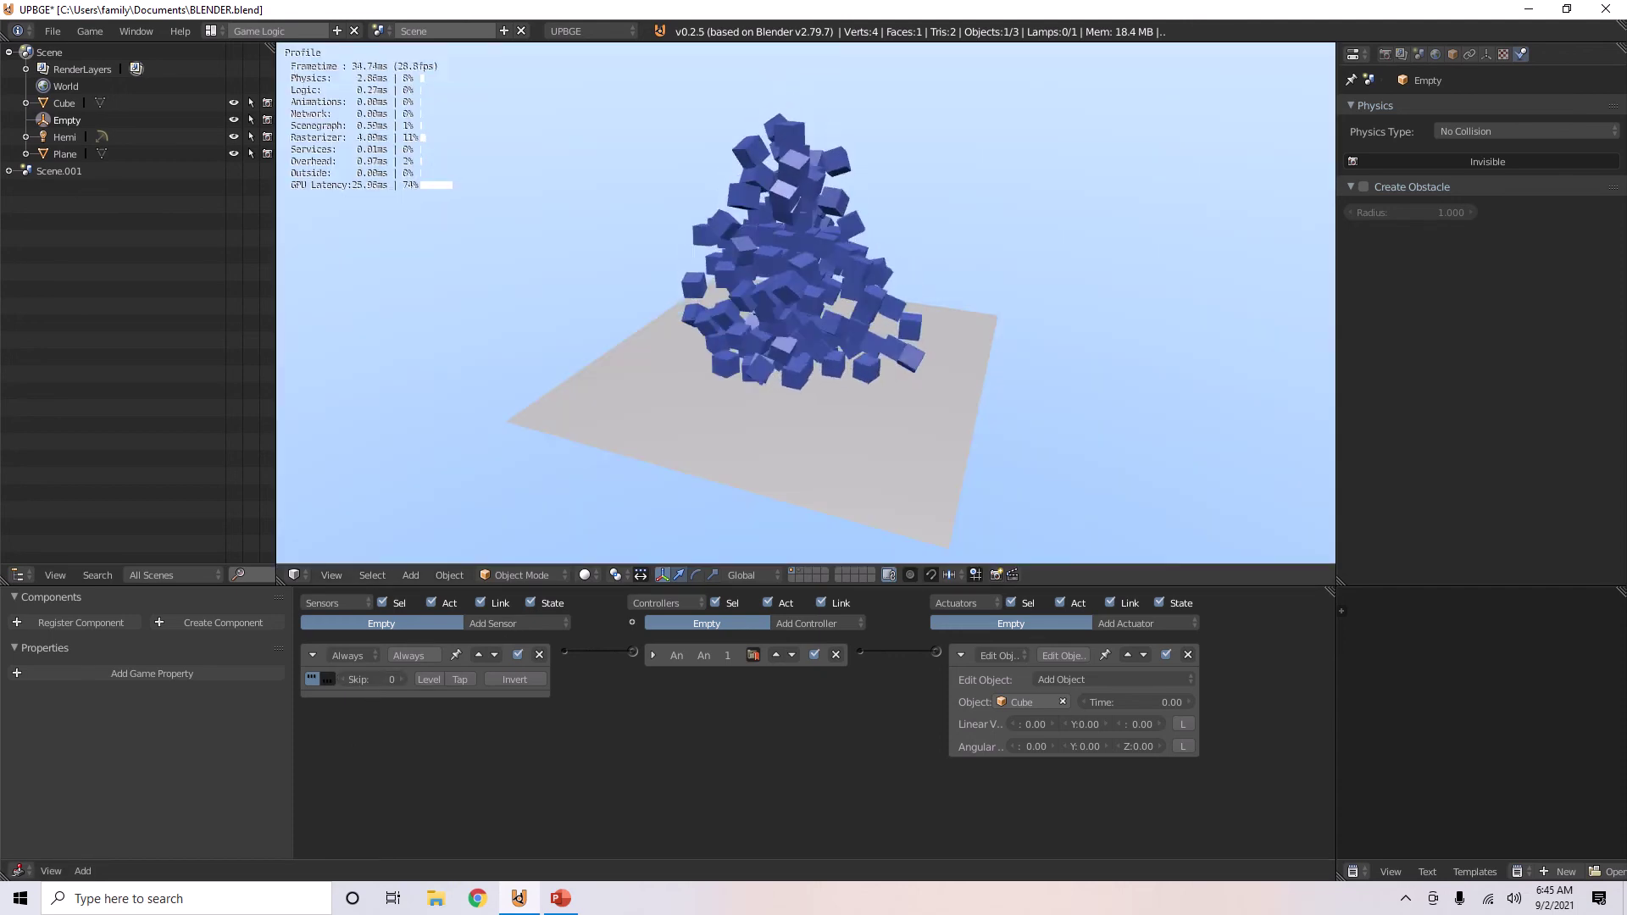
key("Escape")
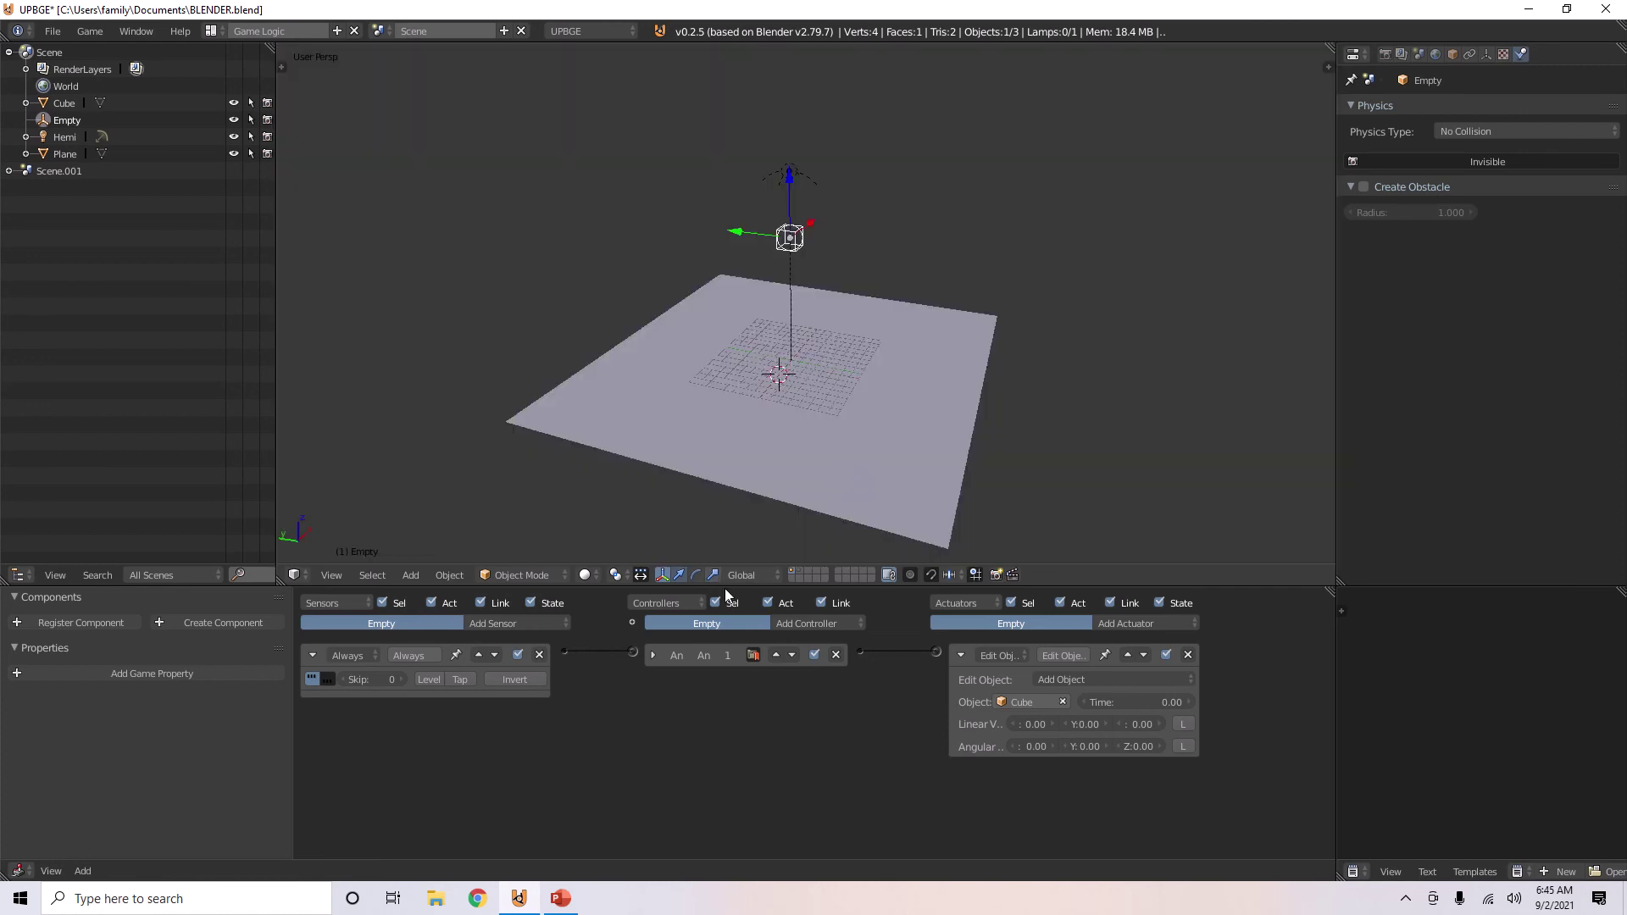
Switch to the scene Scene.001
left_click(385, 32)
left_click(415, 71)
scroll(775, 270, "down", 2)
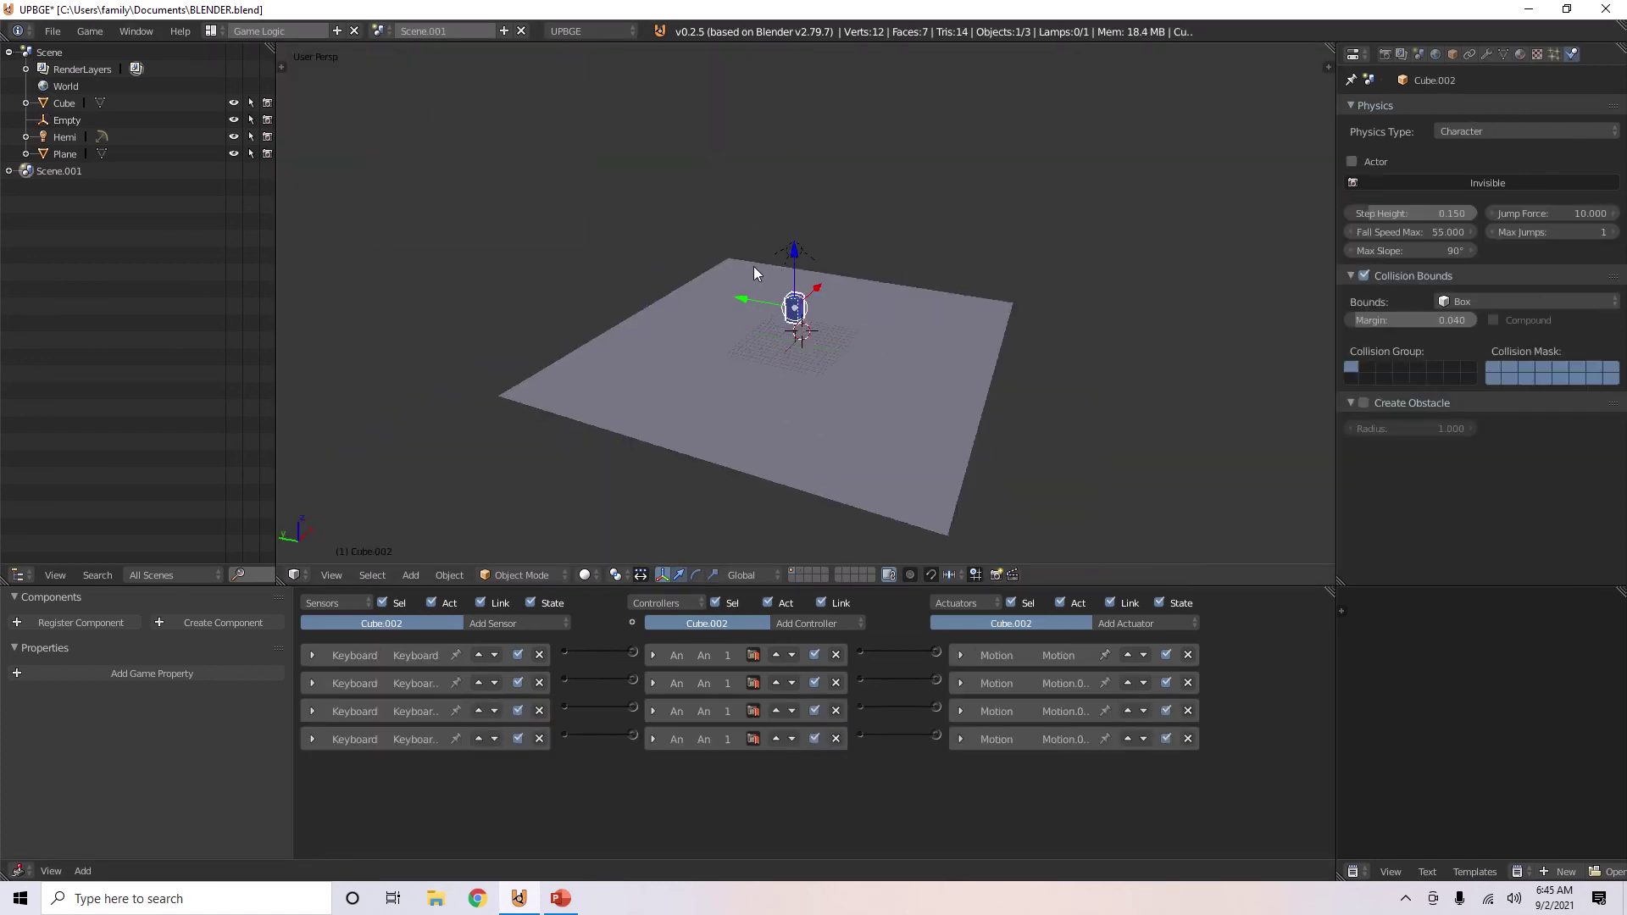
Test-run Scene.001 and try out the keyboard movement of the blue character block
key("p")
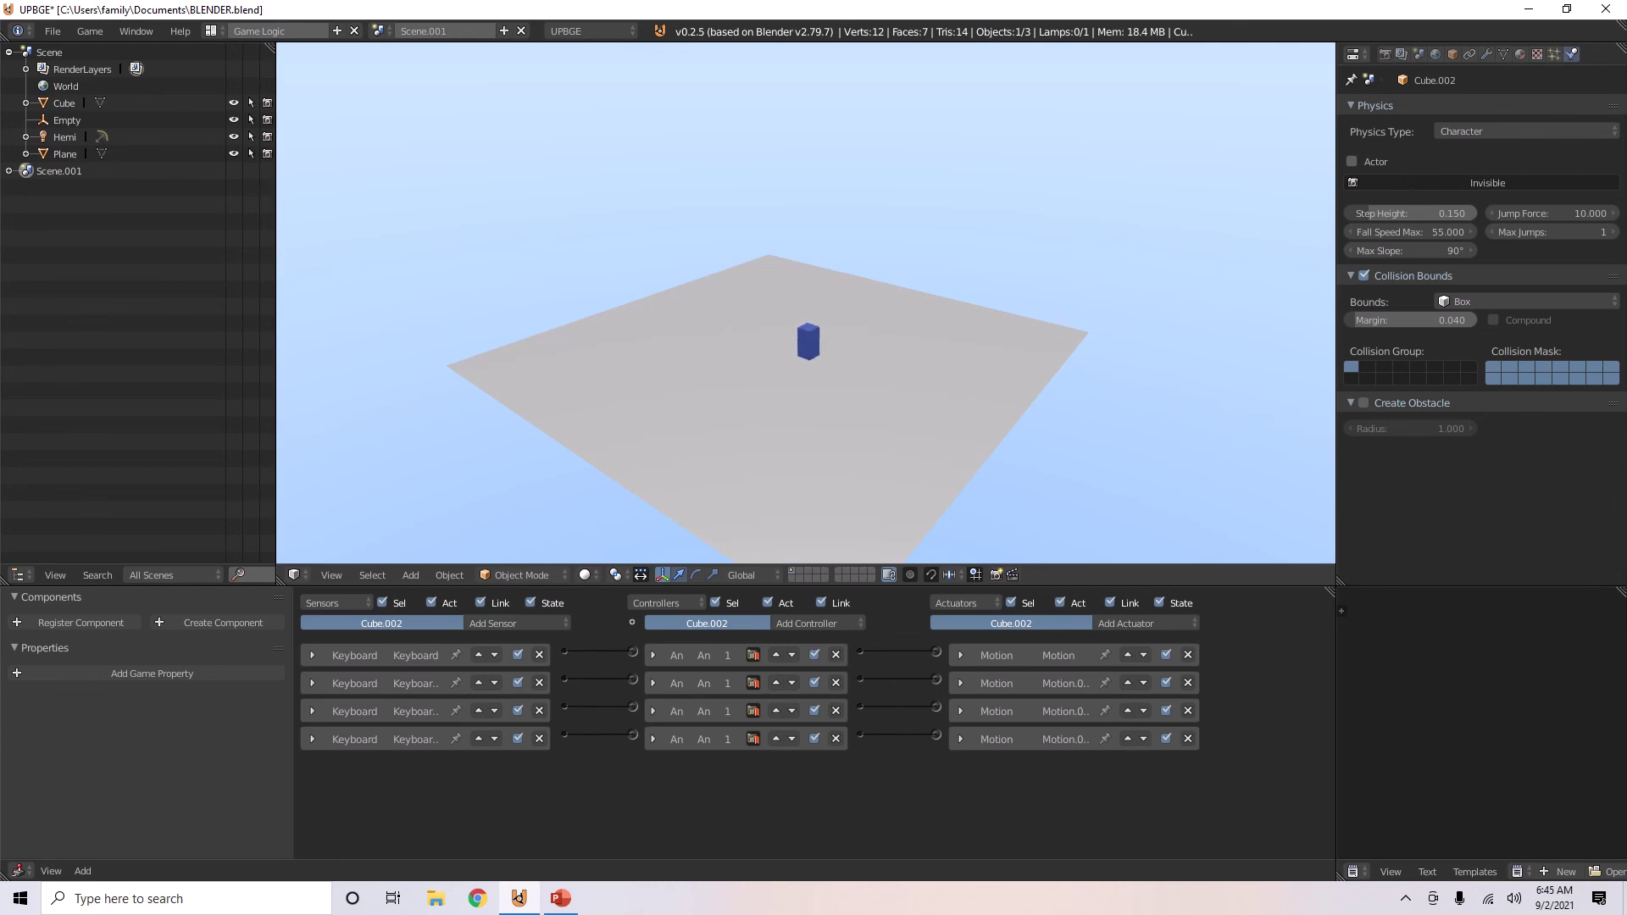
key("w")
key("a")
key("w")
key("w")
key("d")
key("w")
key("d")
key("Left")
key("Escape")
Add a plain axes empty at the 3D cursor beneath the blue character block
scroll(758, 262, "up", 6)
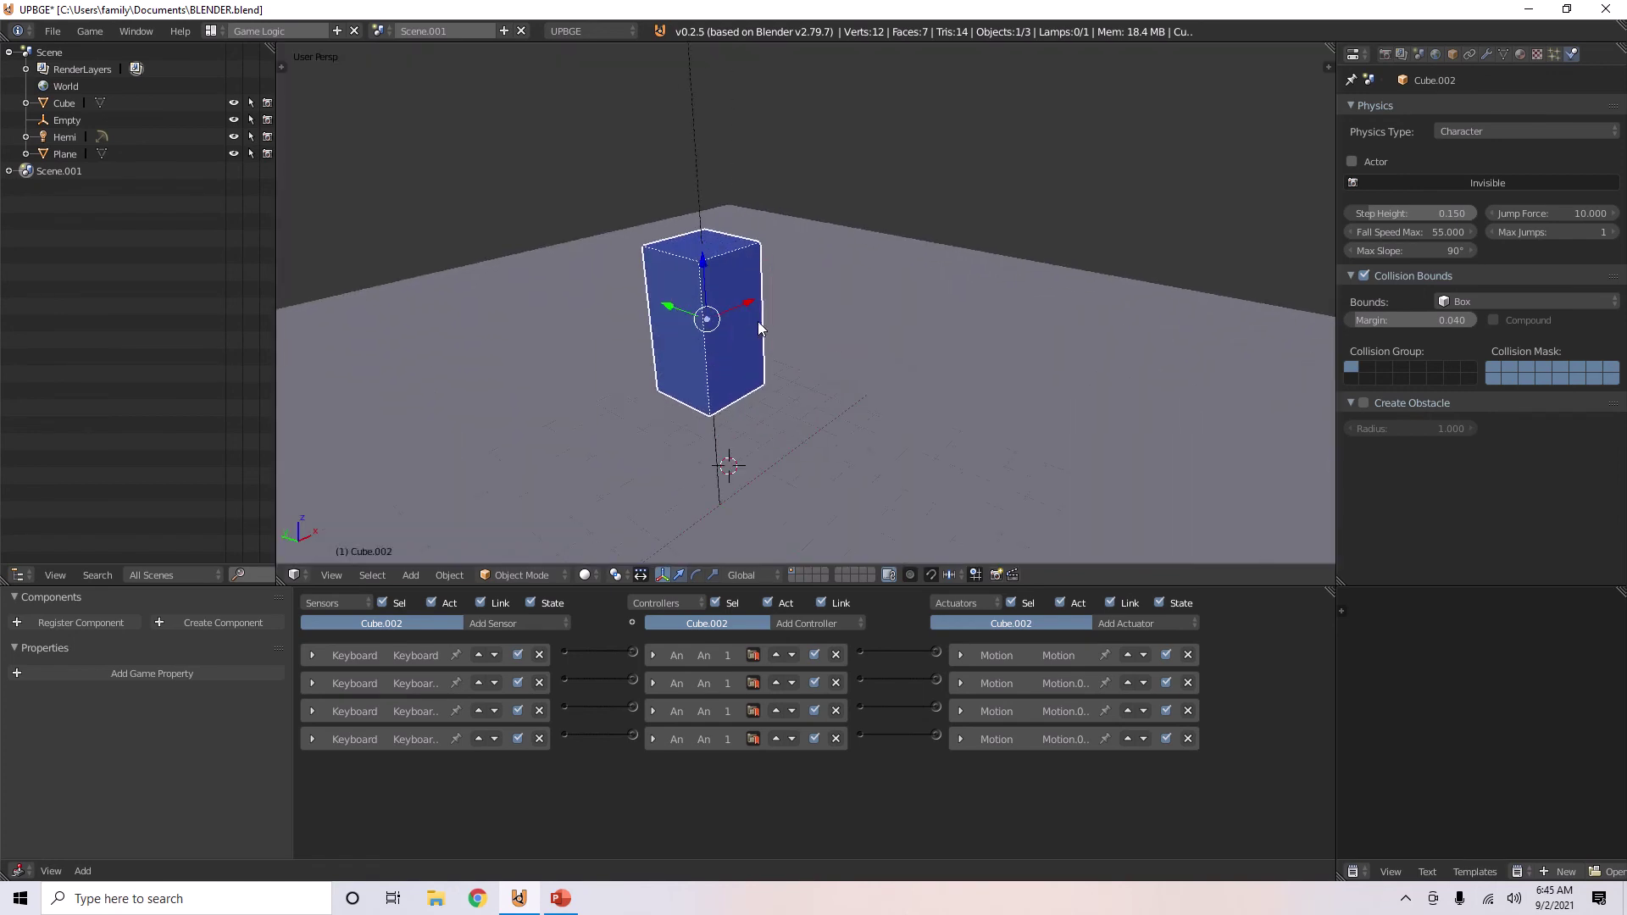
mouse_move(723, 323)
middle_mouse_down()
mouse_move(744, 338)
mouse_move(749, 318)
middle_mouse_up()
key("shift+a")
mouse_move(749, 321)
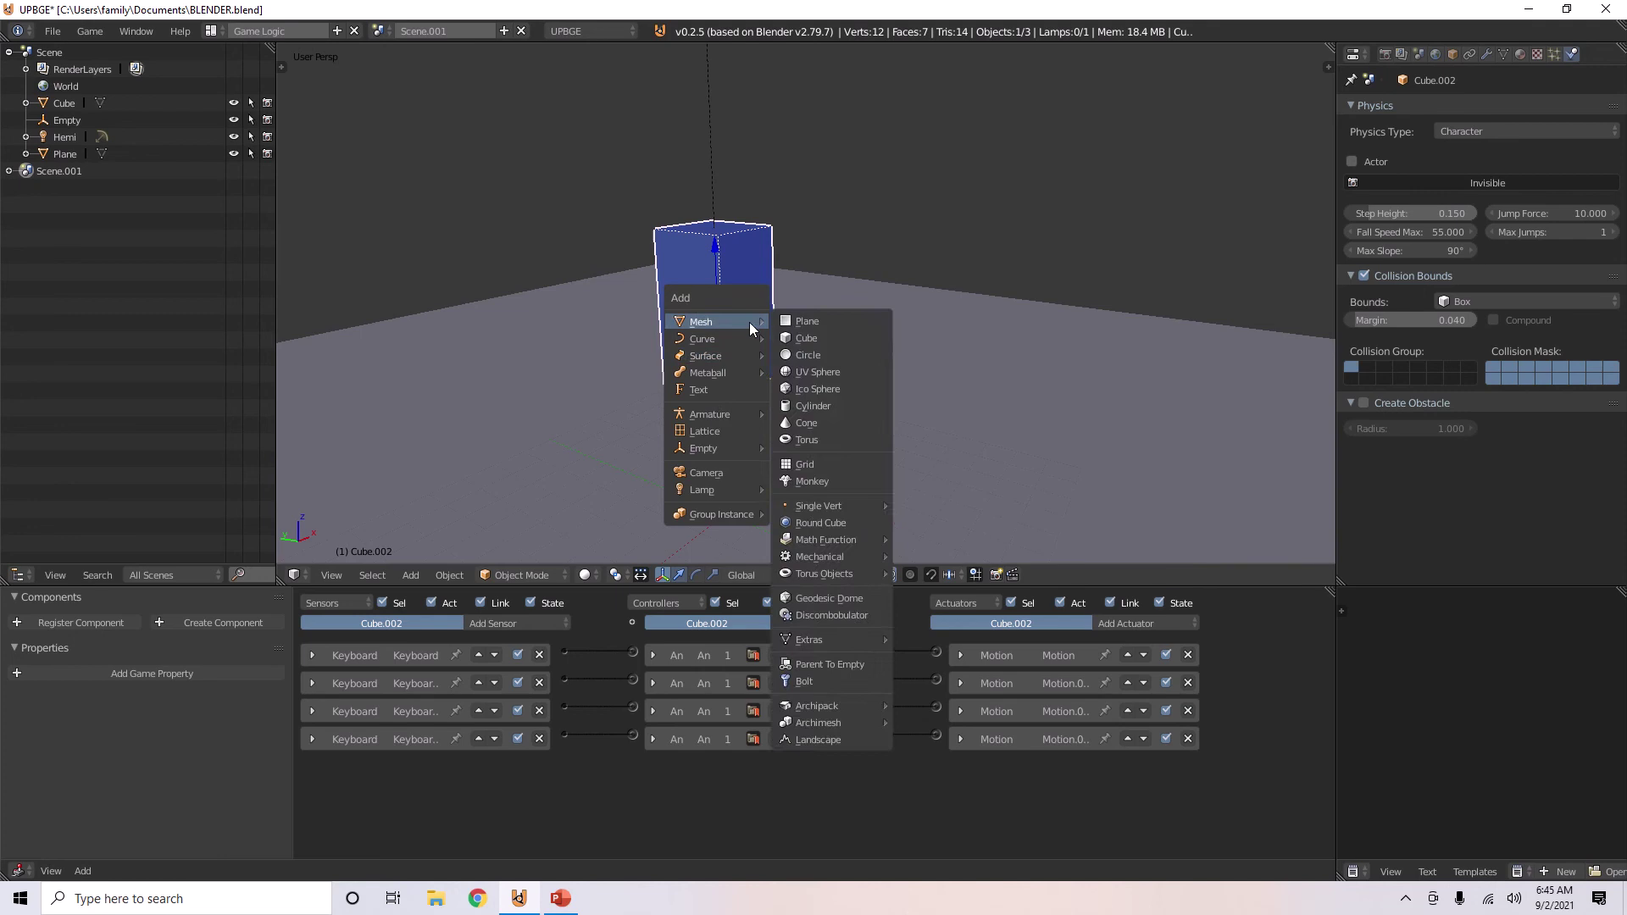
mouse_move(746, 446)
left_click(801, 444)
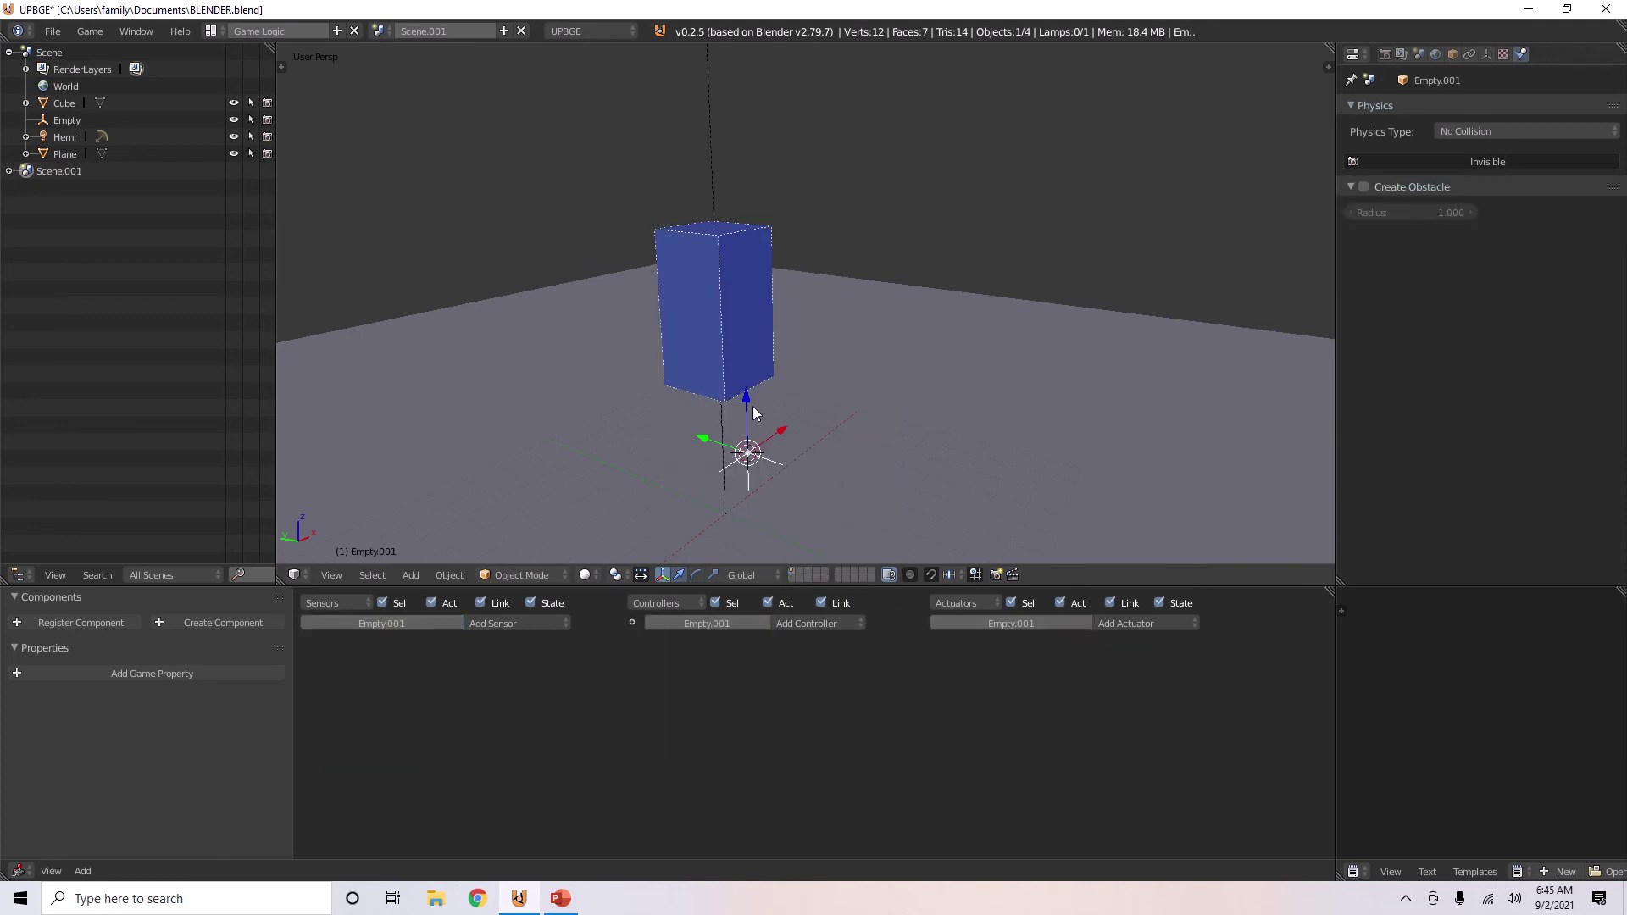
Raise the empty to the blue character block's height beside it and parent it to the block with the Object option
left_click_drag(749, 405, 739, 267)
mouse_move(815, 315)
middle_mouse_down()
mouse_move(683, 318)
mouse_move(851, 299)
mouse_move(768, 310)
mouse_move(887, 334)
mouse_move(815, 300)
mouse_move(865, 316)
mouse_move(832, 329)
middle_mouse_up()
right_click(782, 268, "shift")
key("ctrl+p")
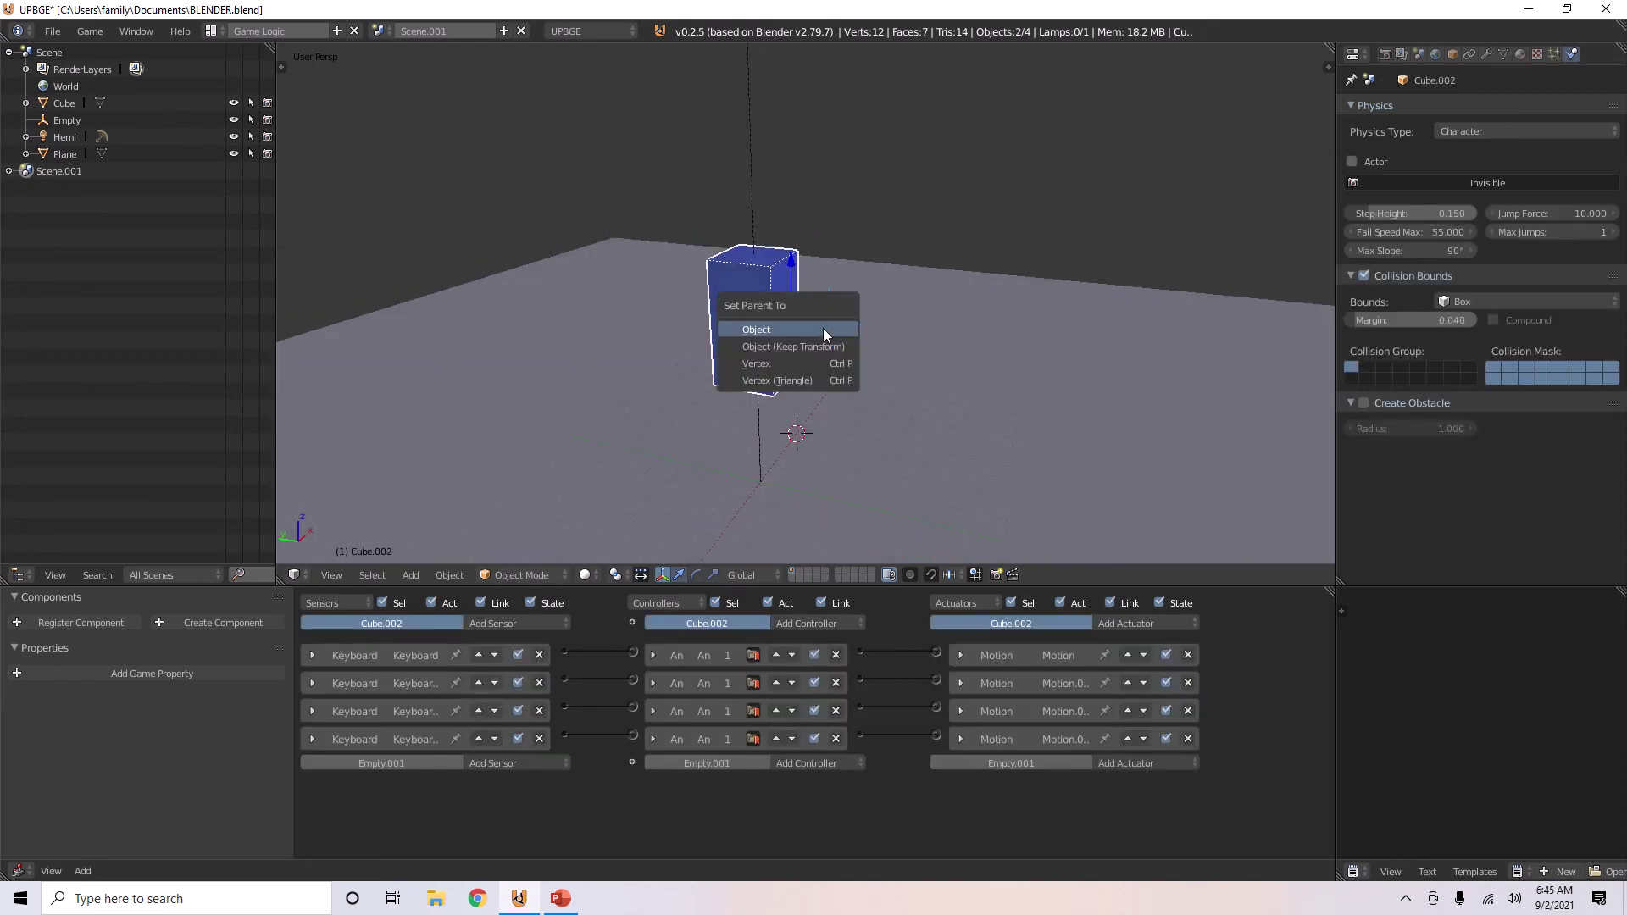
left_click(824, 333)
scroll(852, 339, "up", 4)
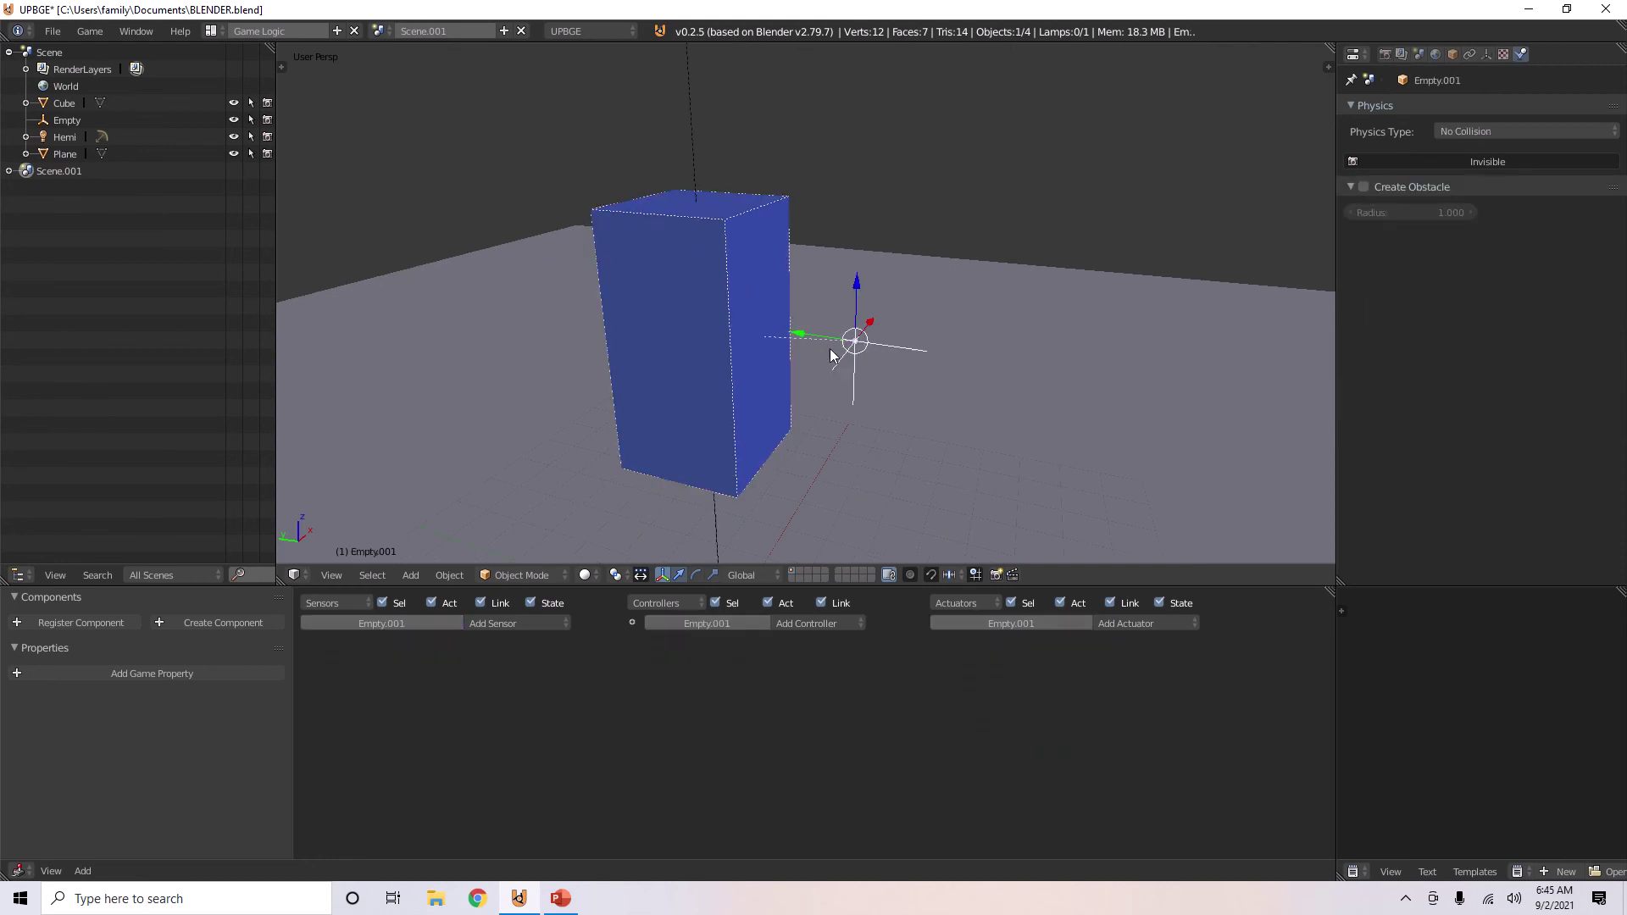
middle_click_drag(779, 359, 872, 321)
scroll(979, 300, "down", 1)
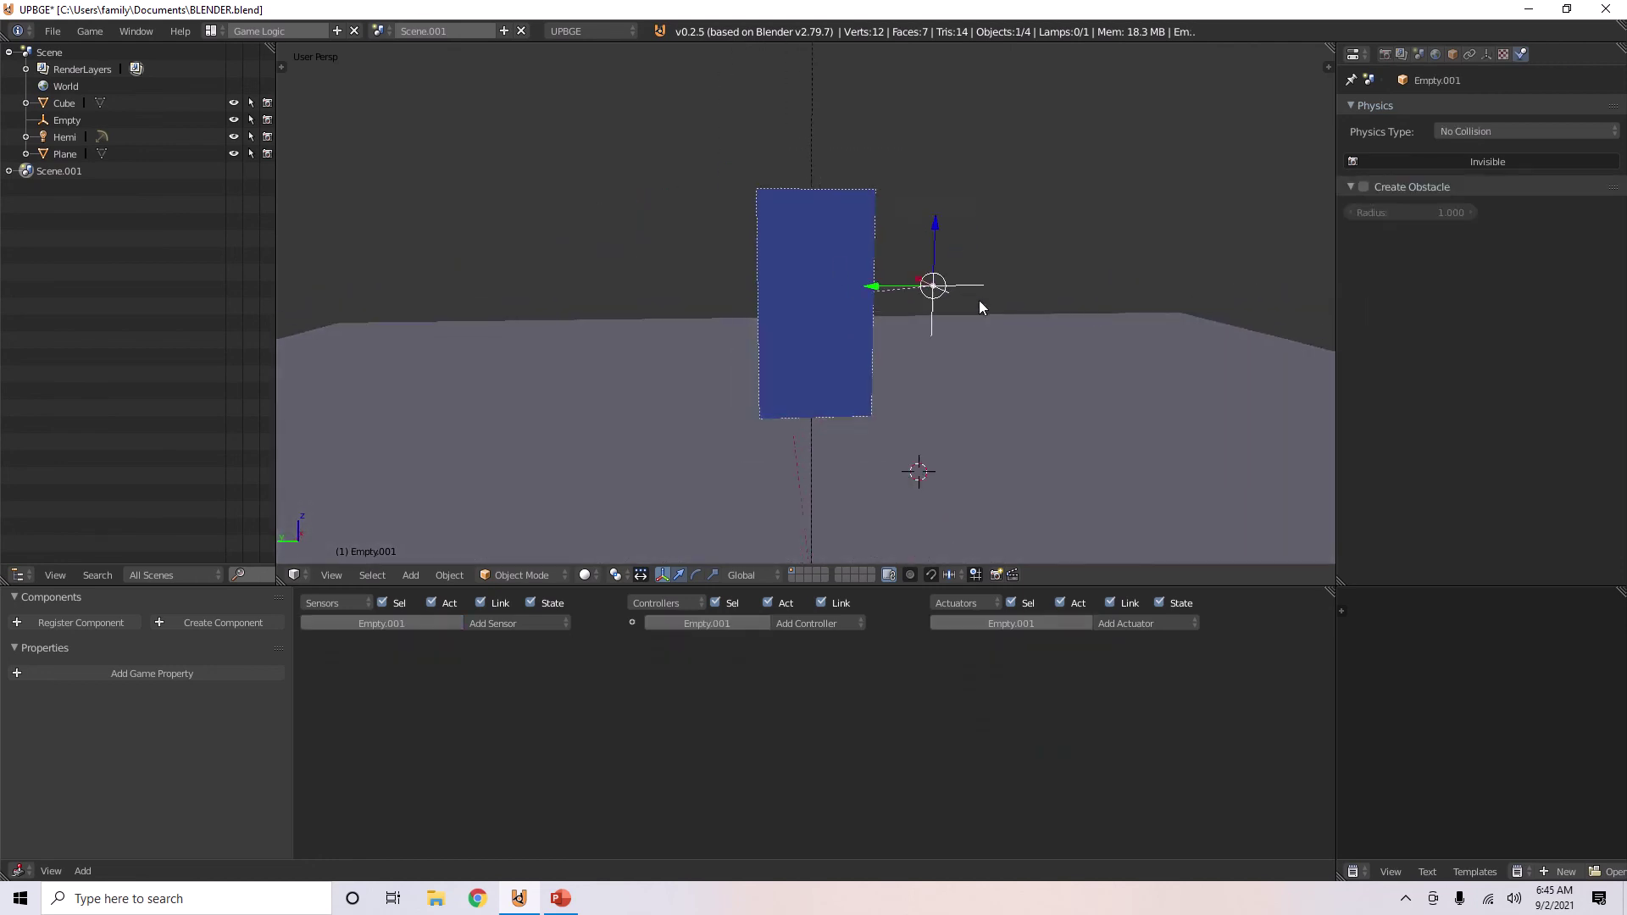
middle_click_drag(981, 302, 907, 359)
scroll(871, 369, "down", 3)
scroll(849, 375, "up", 2)
scroll(948, 333, "down", 3)
scroll(908, 359, "up", 1)
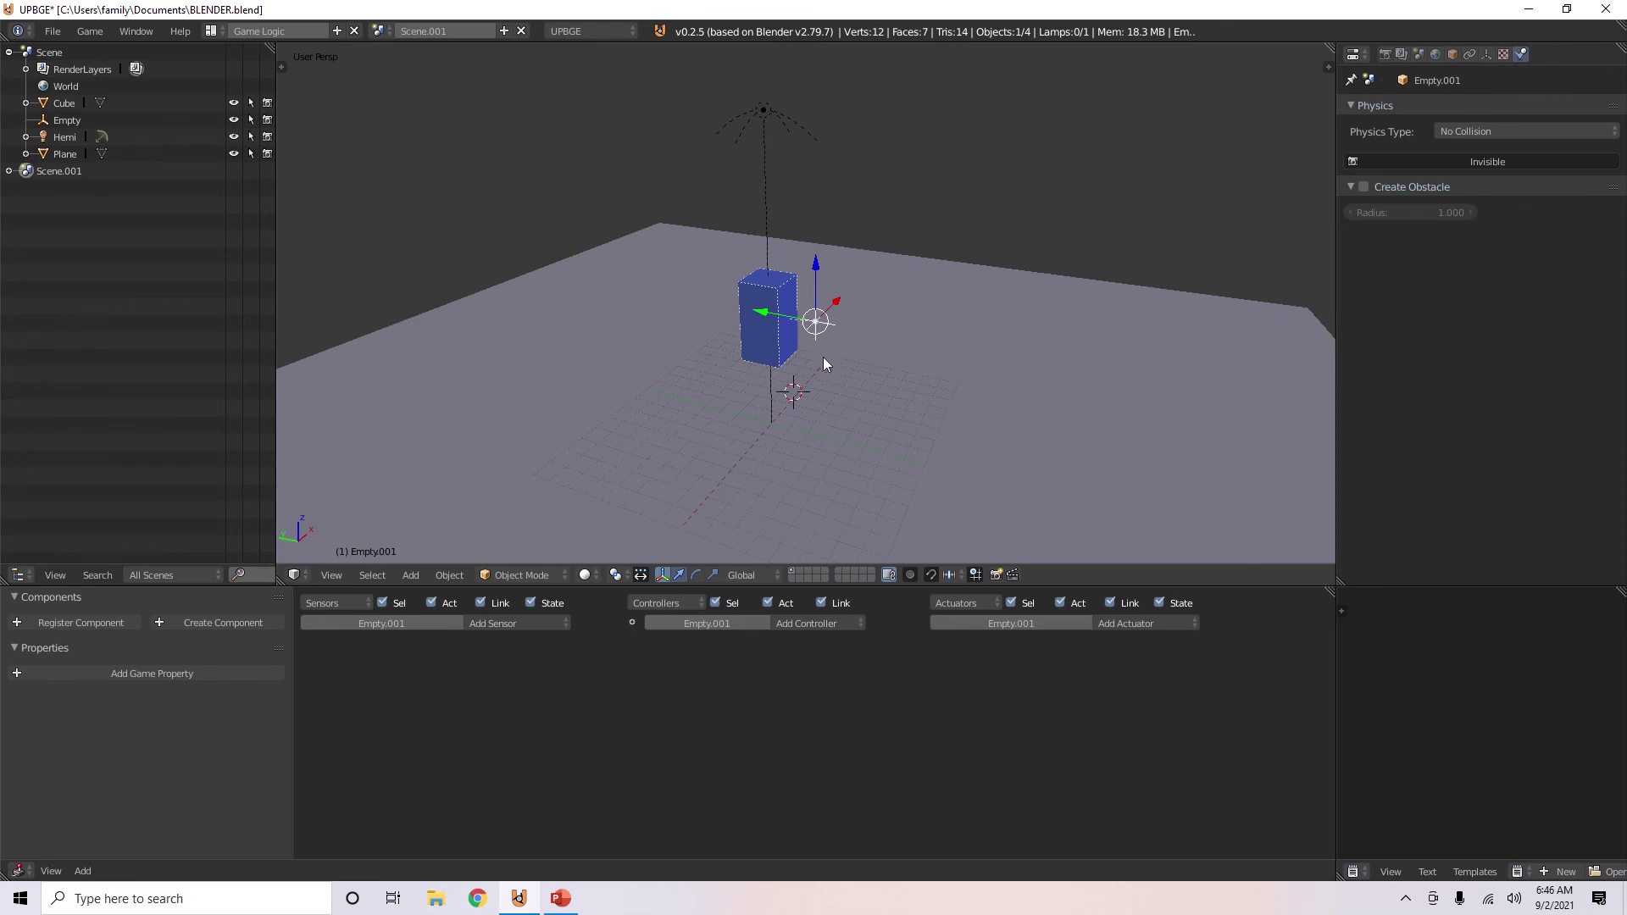
Add a cone mesh at the 3D cursor on the second layer
left_click(799, 571)
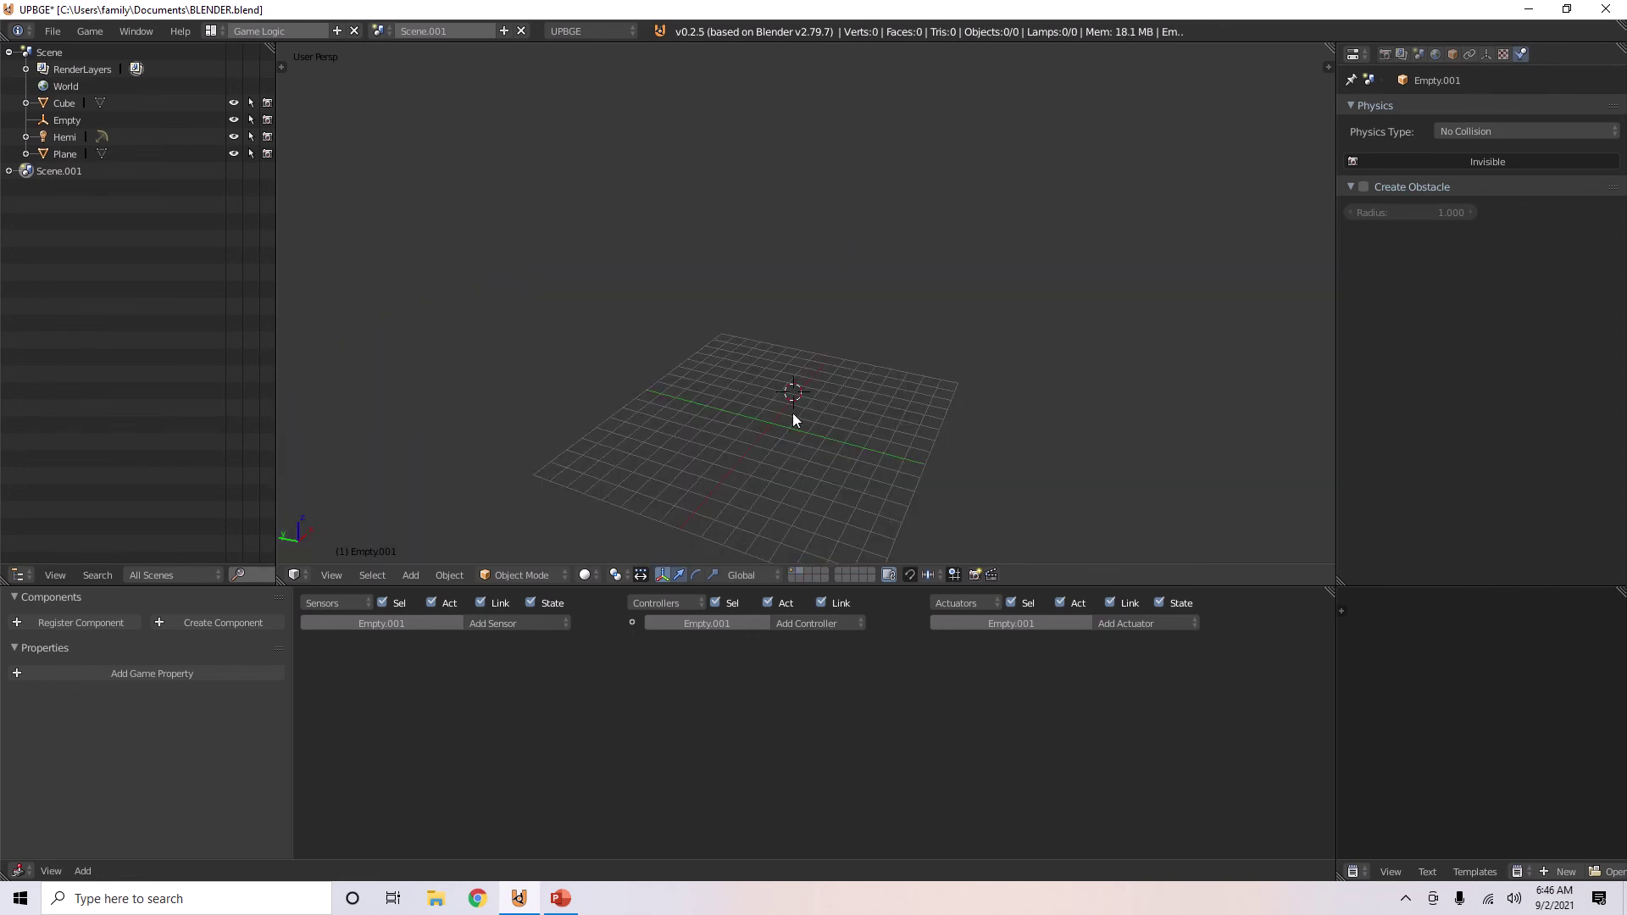
key("shift+a")
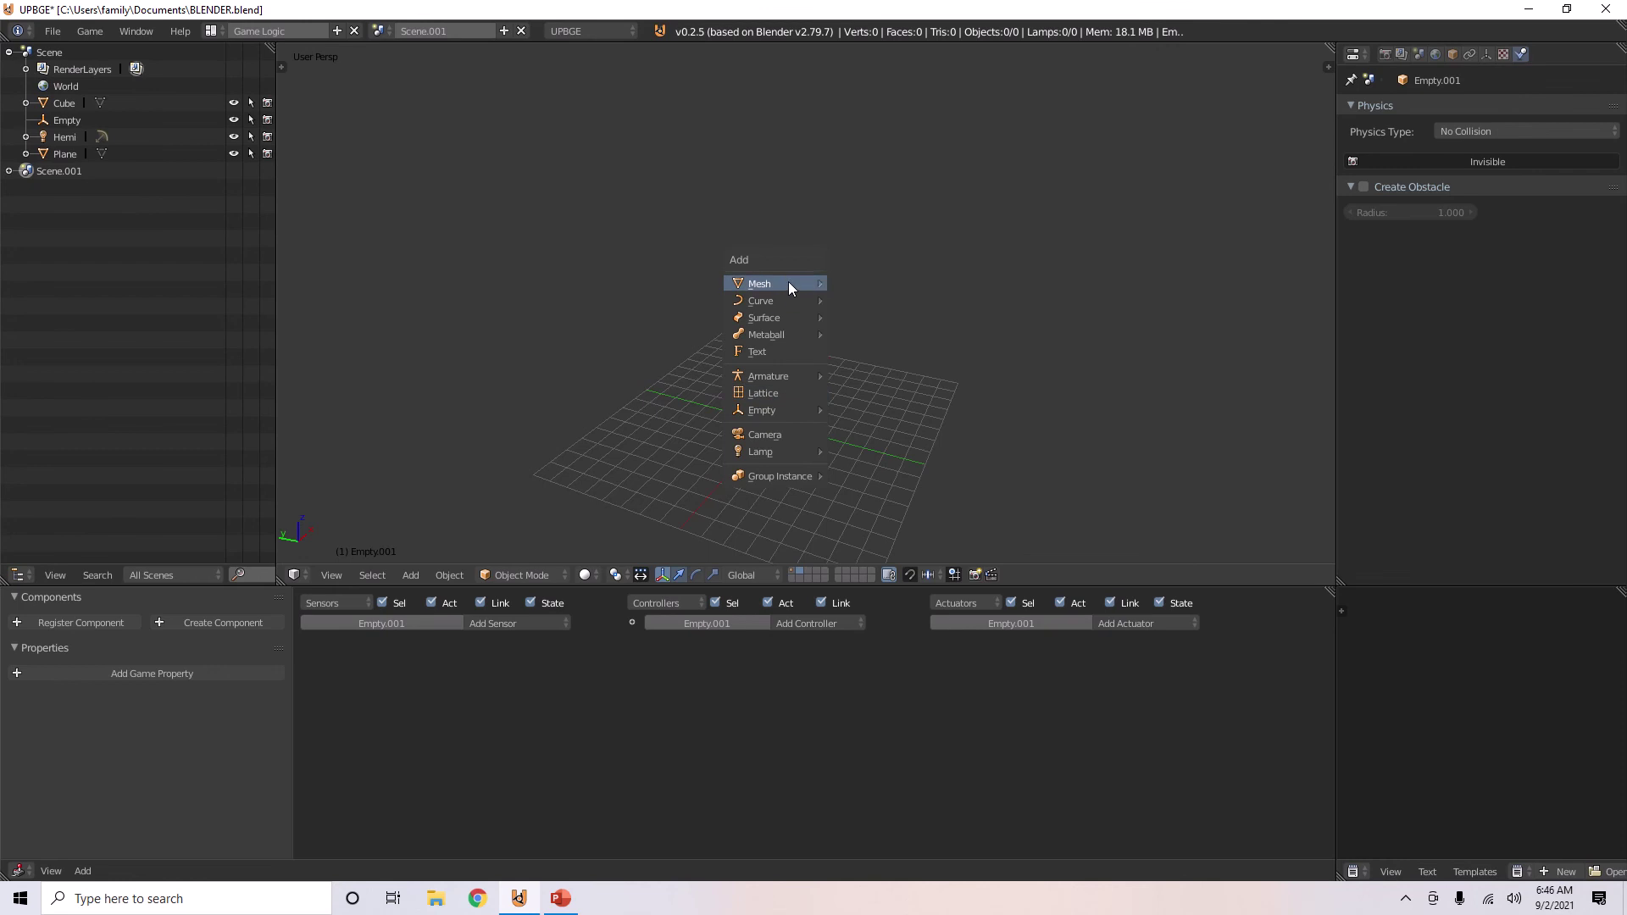
mouse_move(788, 284)
left_click(880, 381)
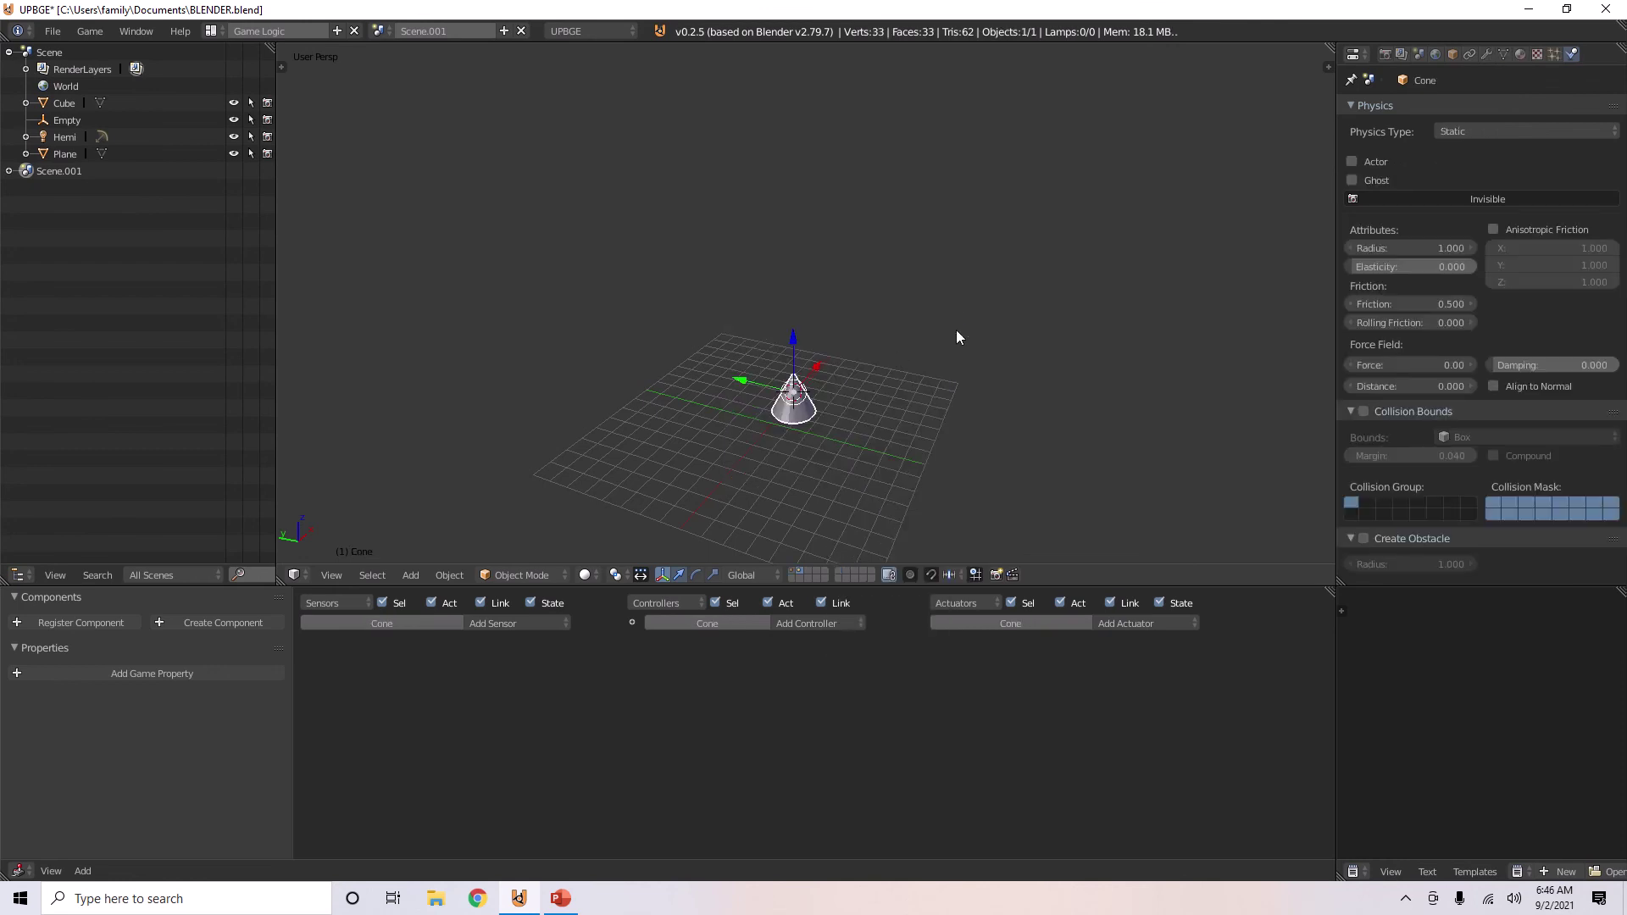
Set the cone's physics type to Rigid Body and enable its collision bounds with the Cone shape
left_click(1483, 130)
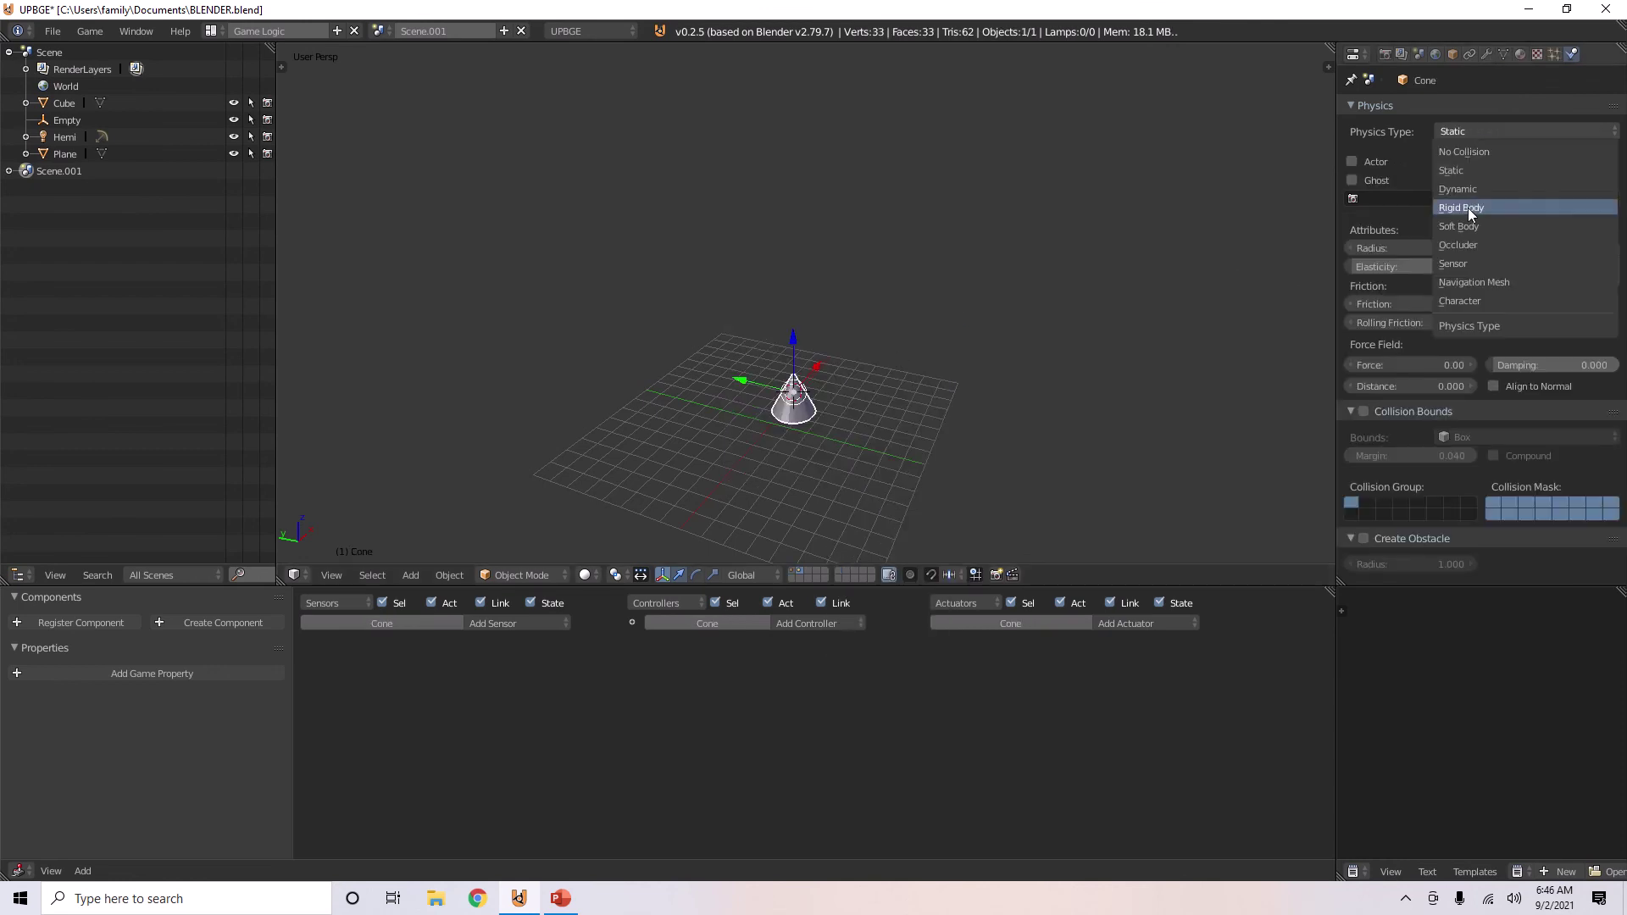
left_click(1468, 206)
scroll(1500, 439, "down", 5)
left_click(1483, 443)
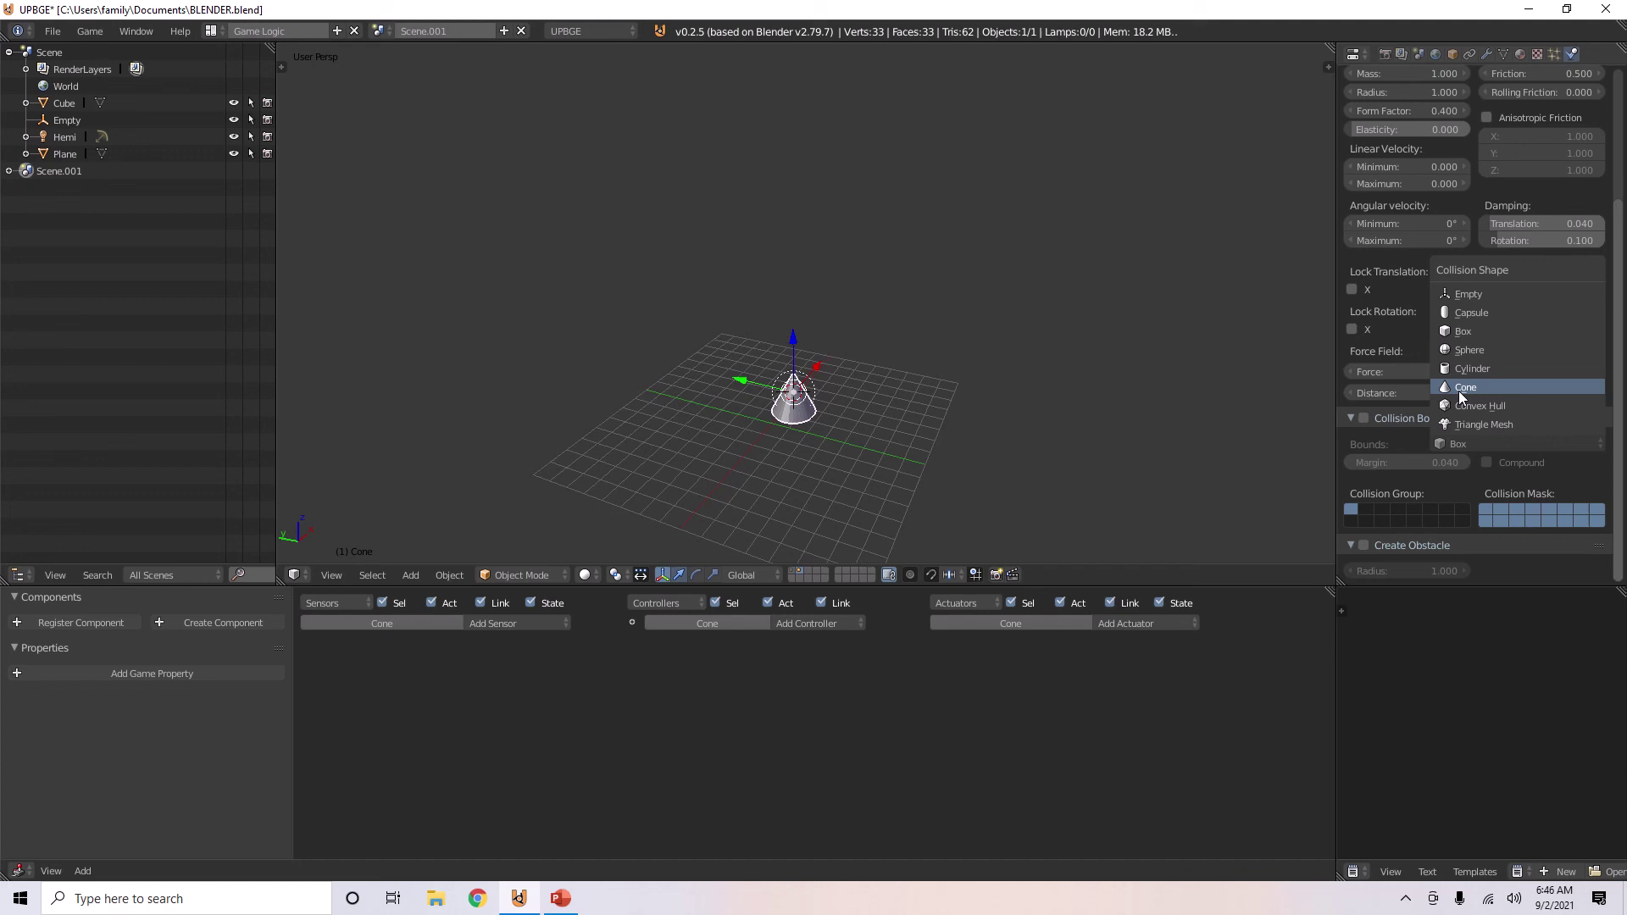
left_click(1364, 419)
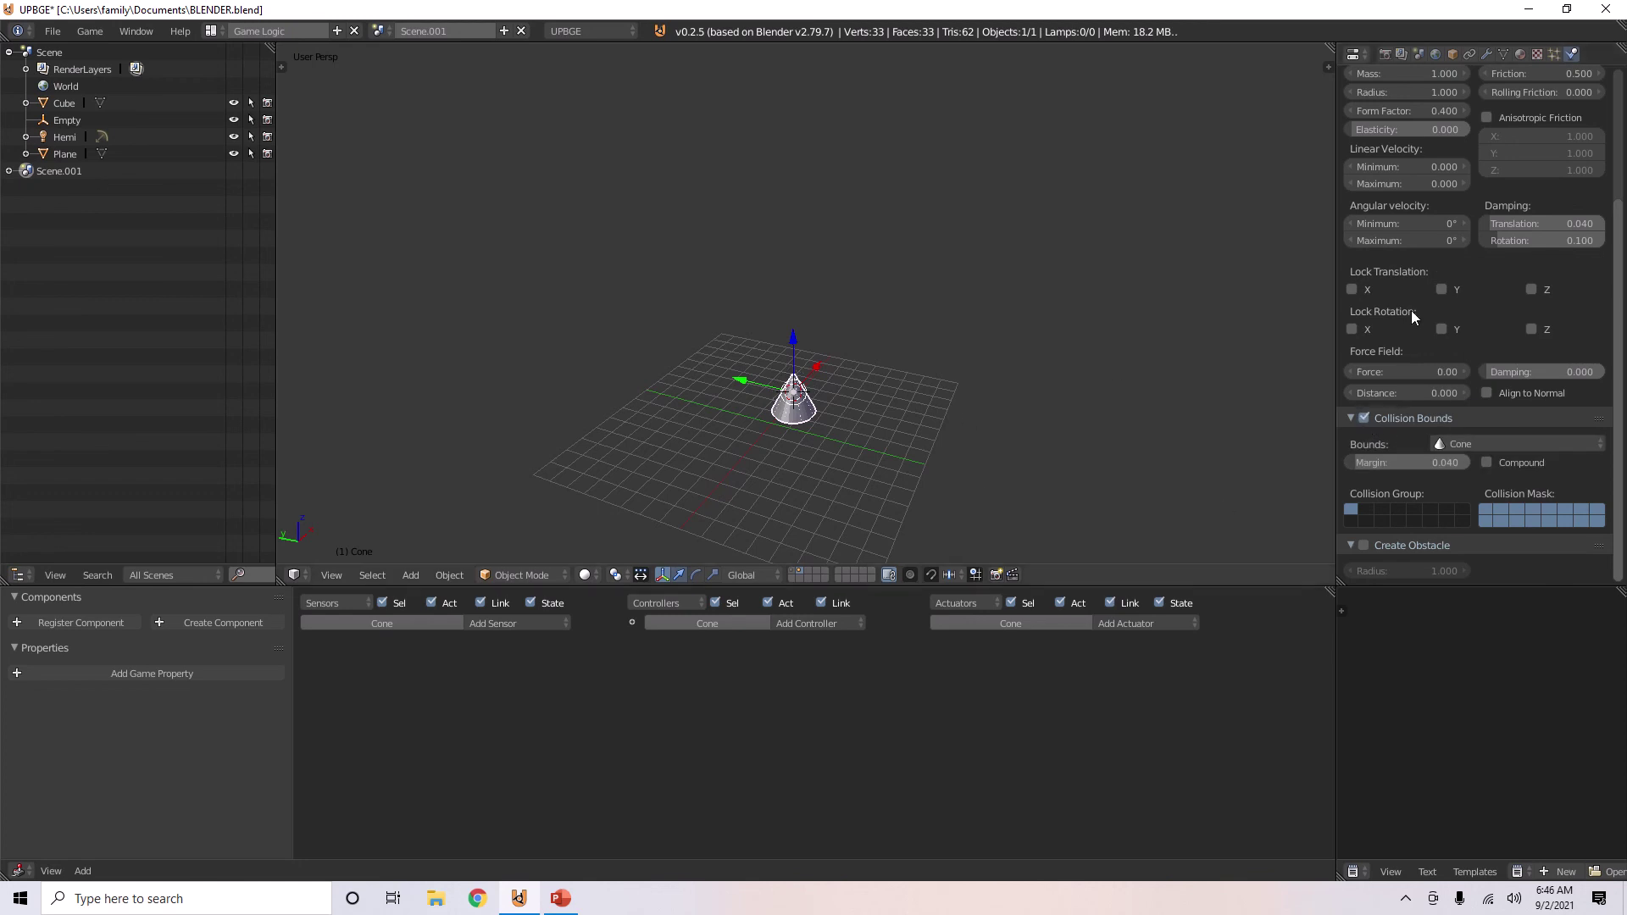
scroll(1471, 305, "up", 5)
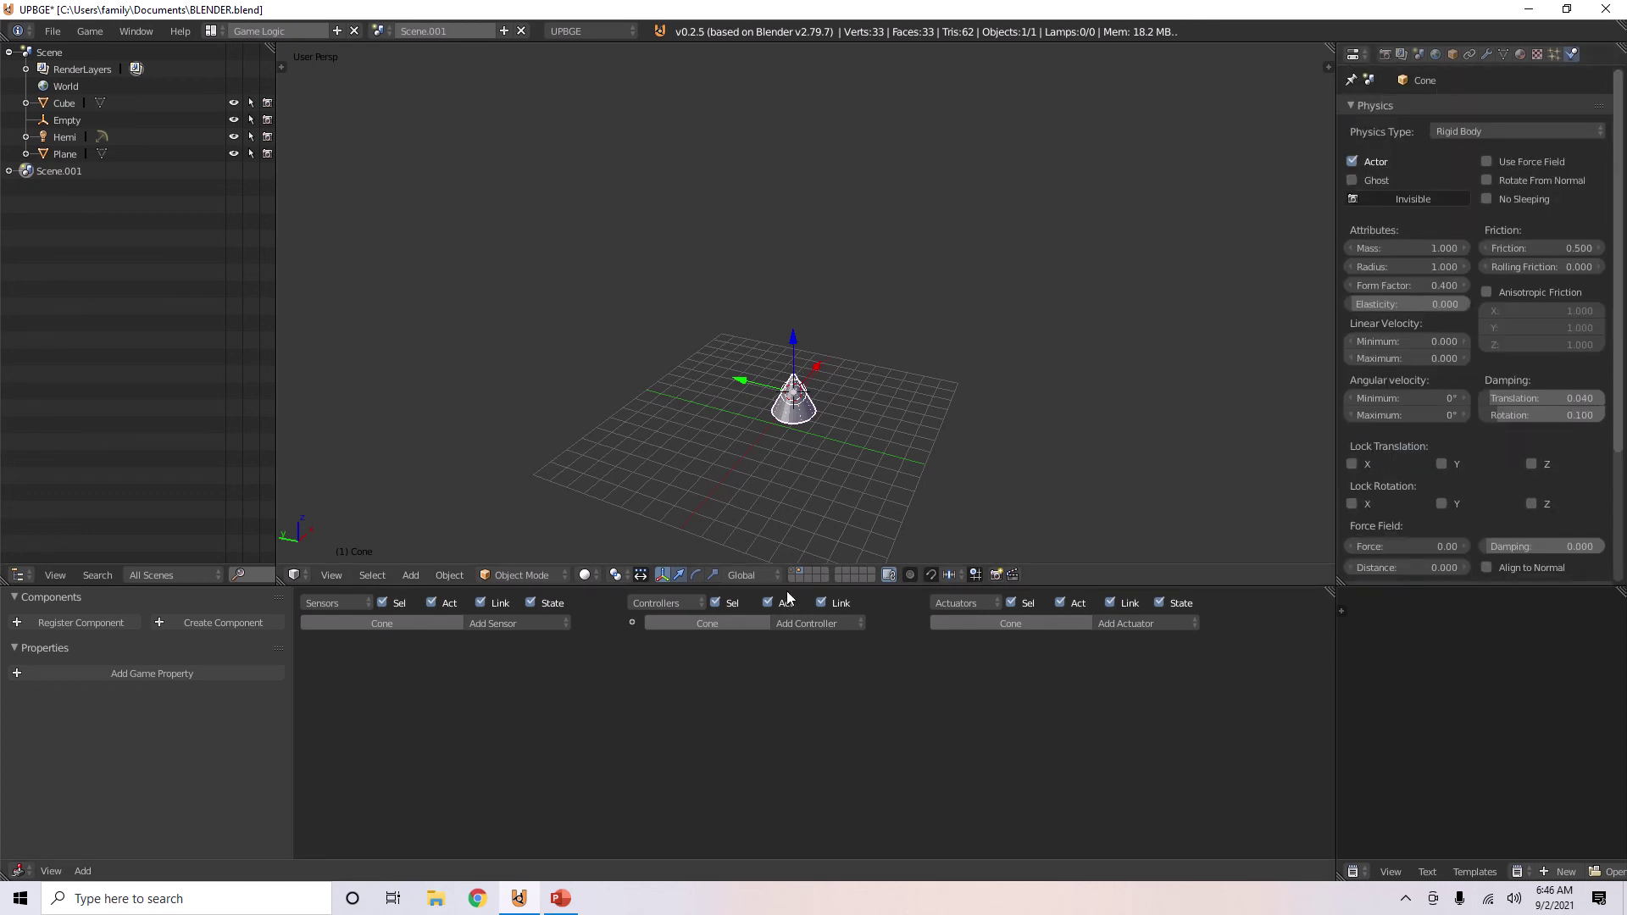
Return to the first layer and give the empty a Keyboard sensor assigned to the Spacebar
key("p")
key("Escape")
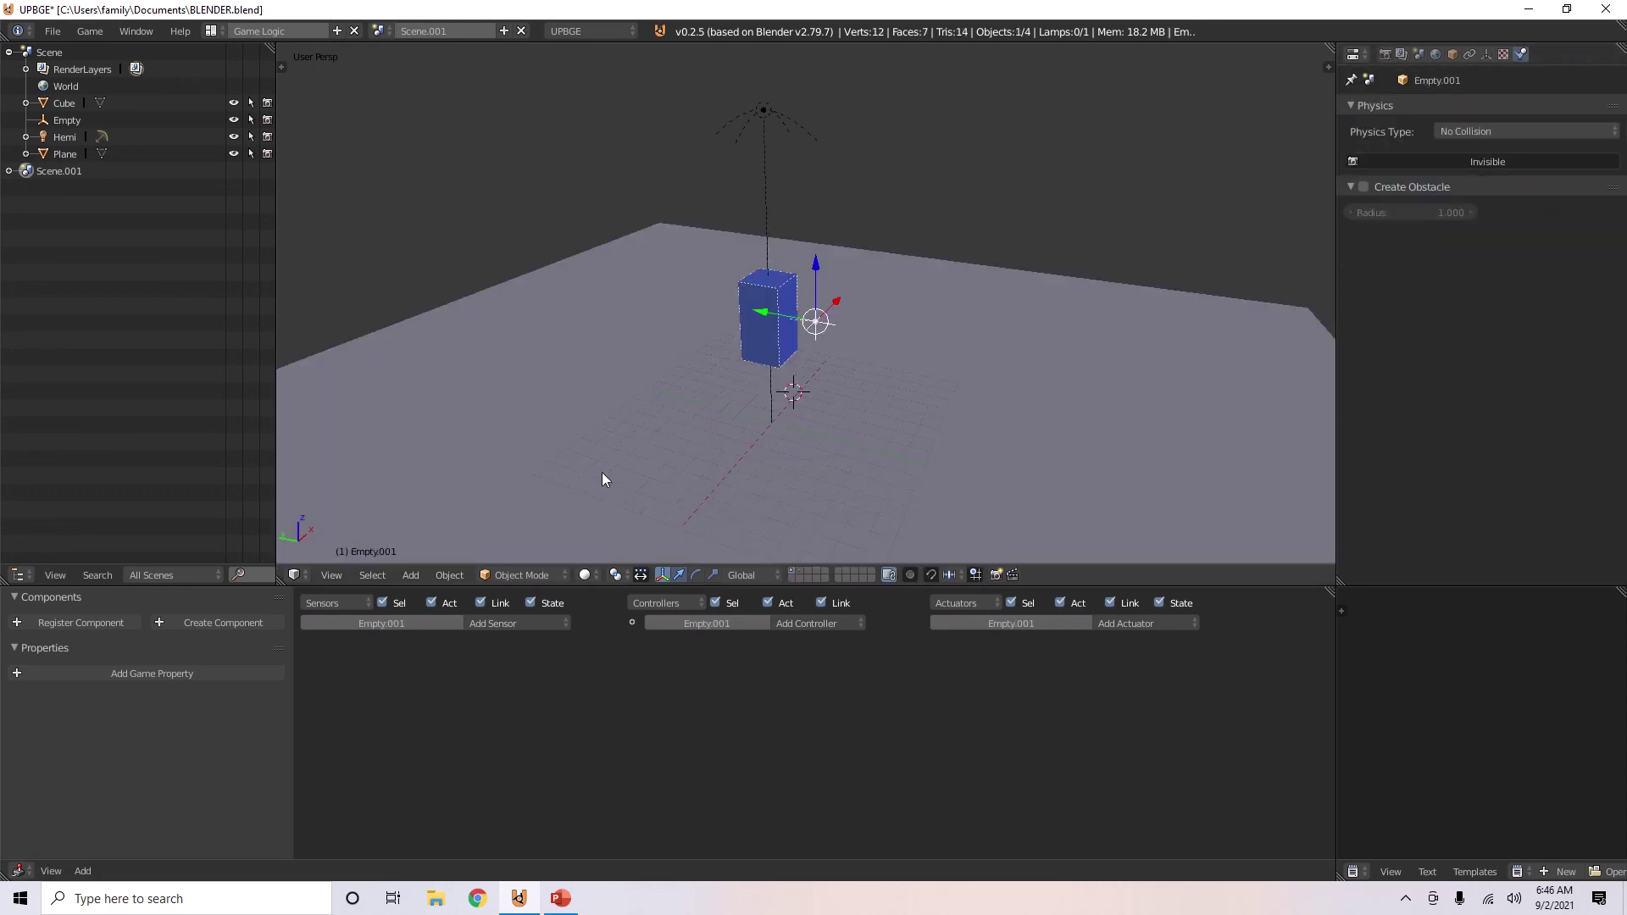
left_click(500, 623)
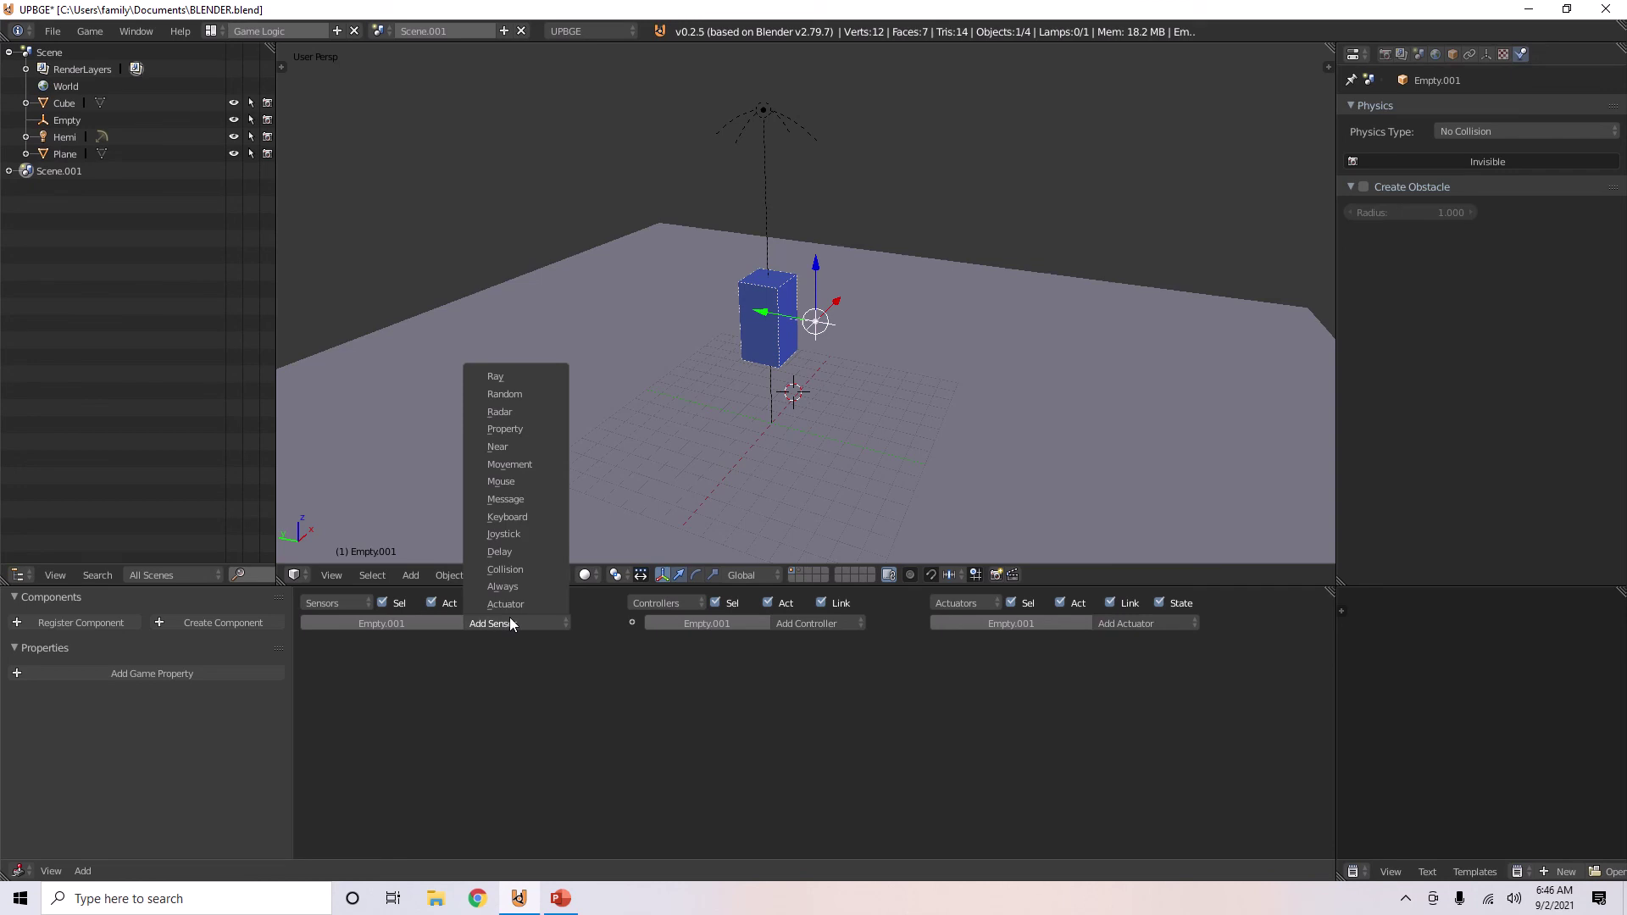
left_click(508, 517)
key("space")
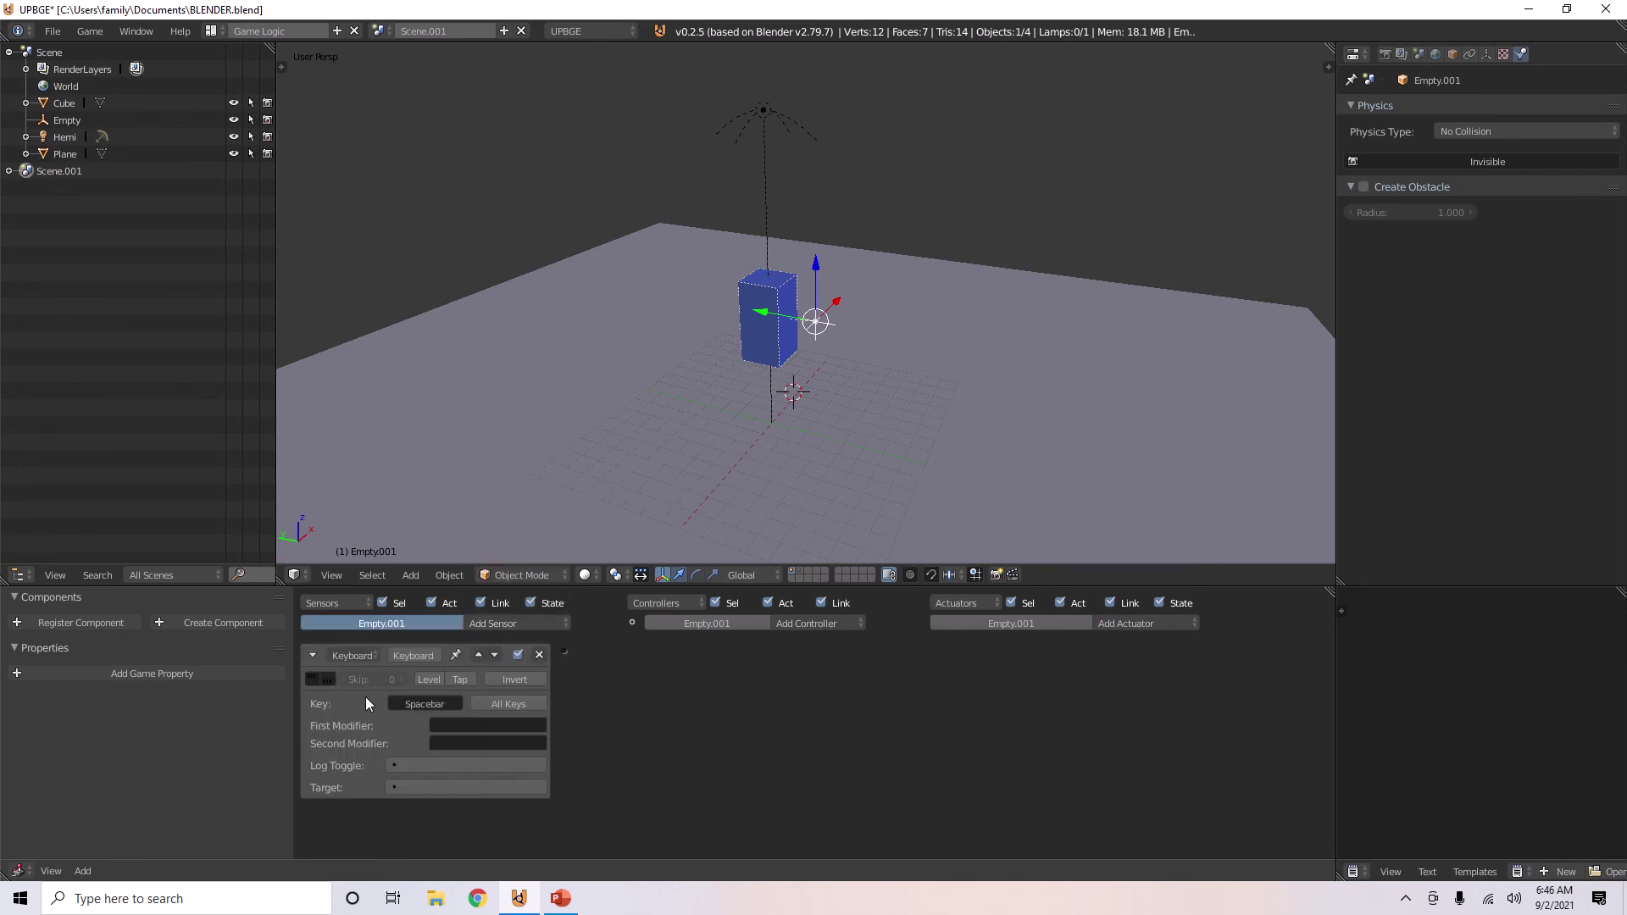
Link the Keyboard sensor through an And controller to a new Edit Object actuator set to add the Cone
left_click(1120, 624)
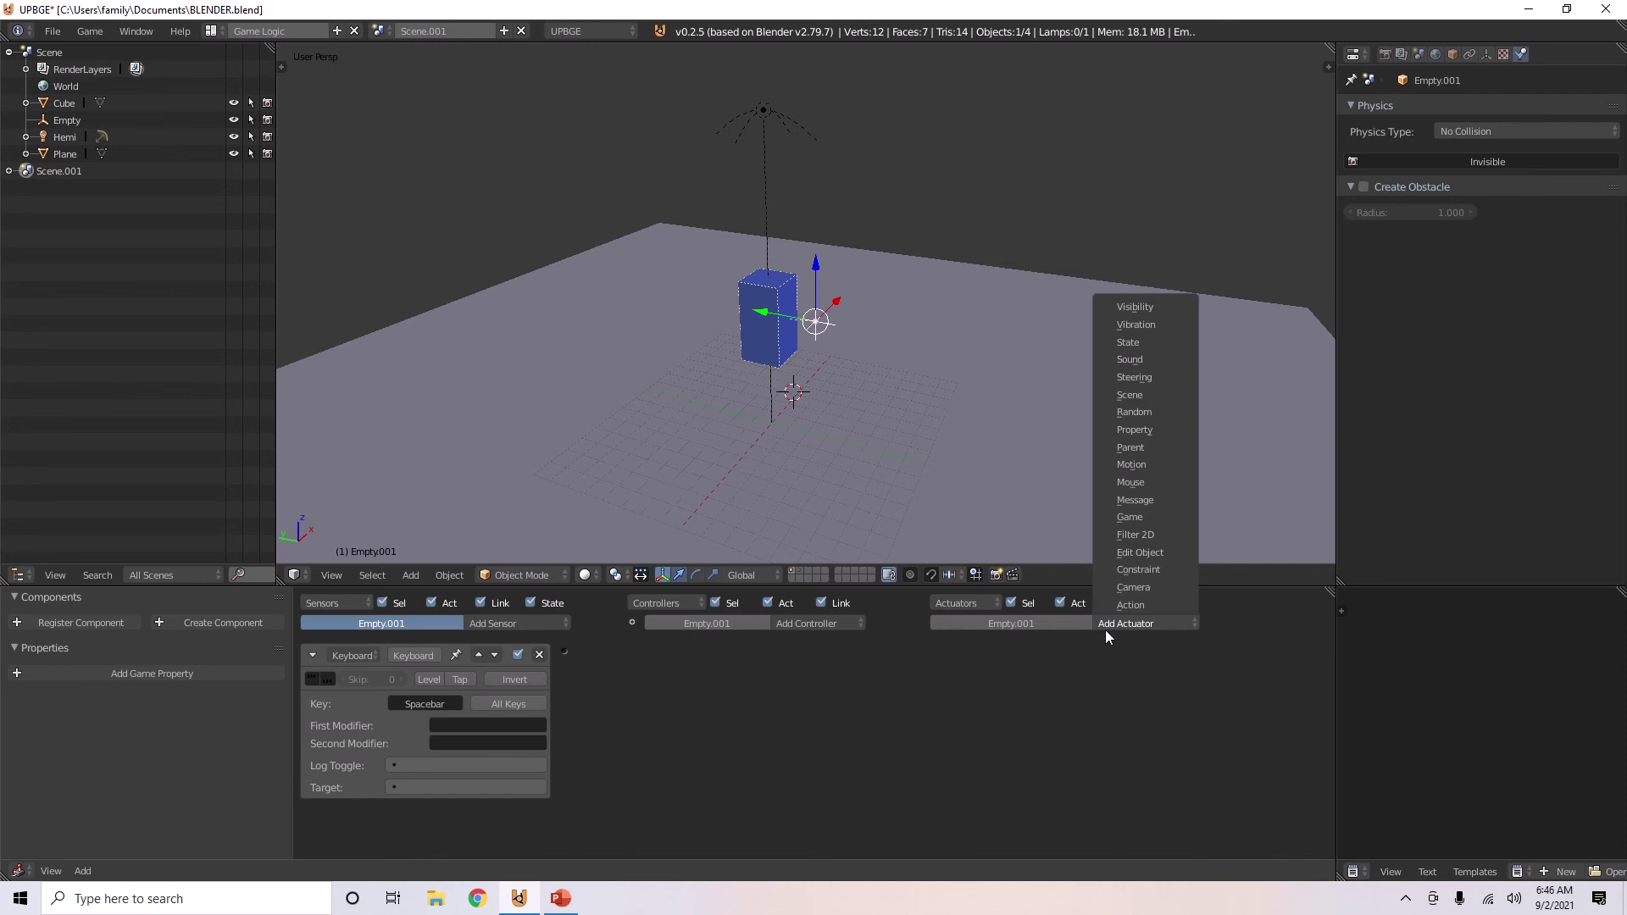
left_click(1132, 551)
left_click_drag(565, 652, 936, 653)
left_click(655, 655)
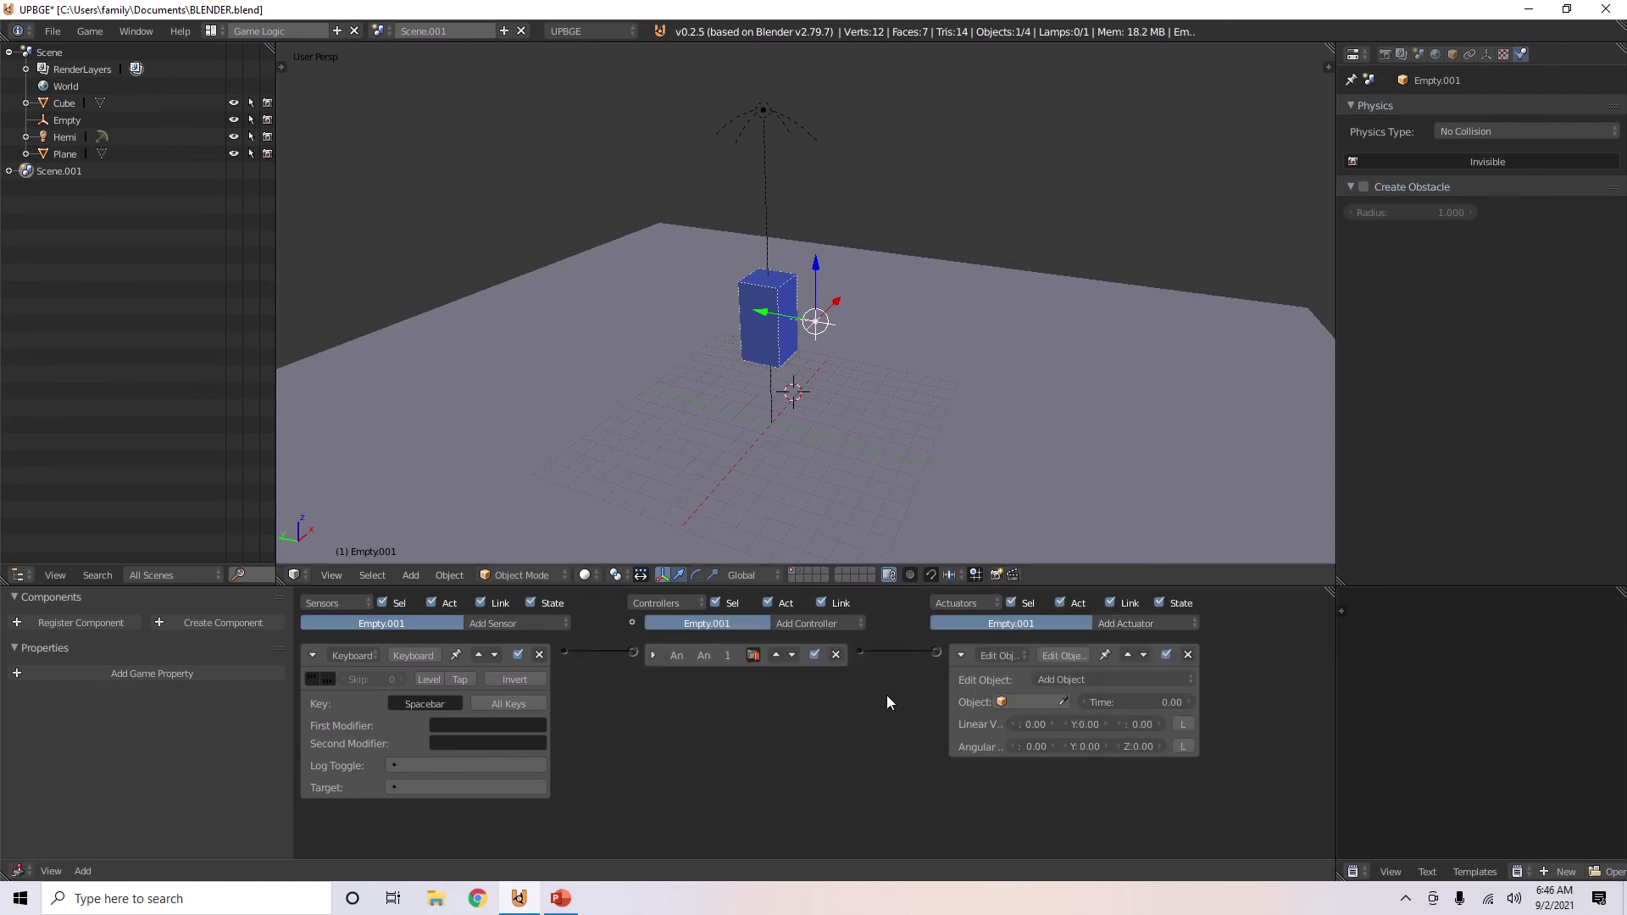
left_click(1044, 702)
left_click(1004, 726)
Test-run the game, moving the character around while spawning cones with the Spacebar
scroll(854, 385, "down", 2)
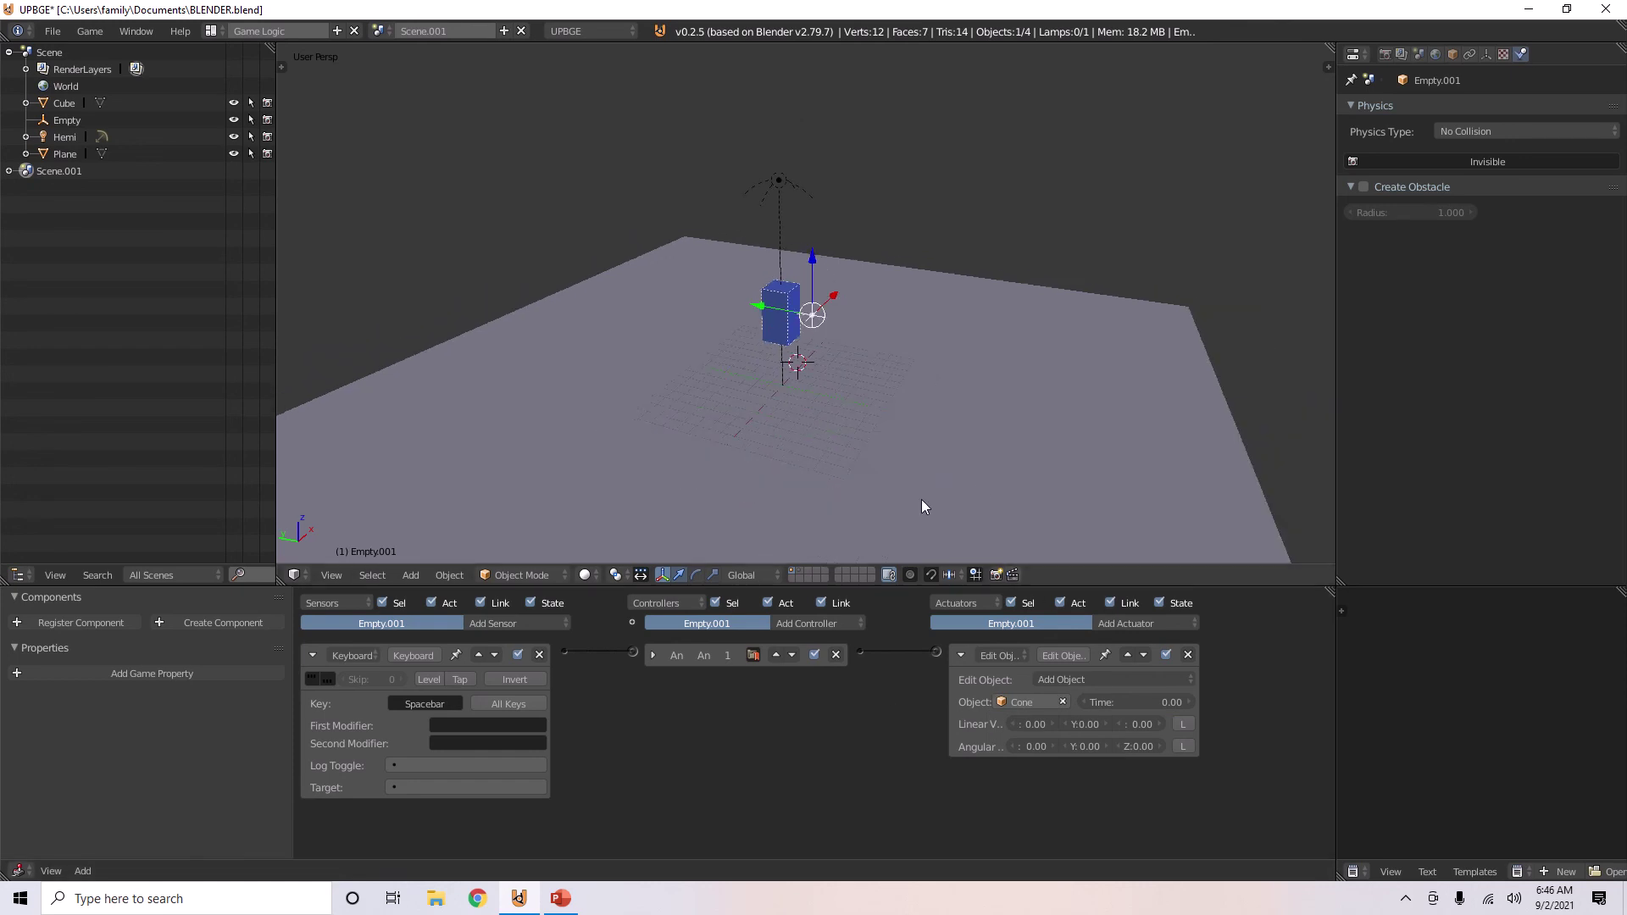
key("p")
key("space")
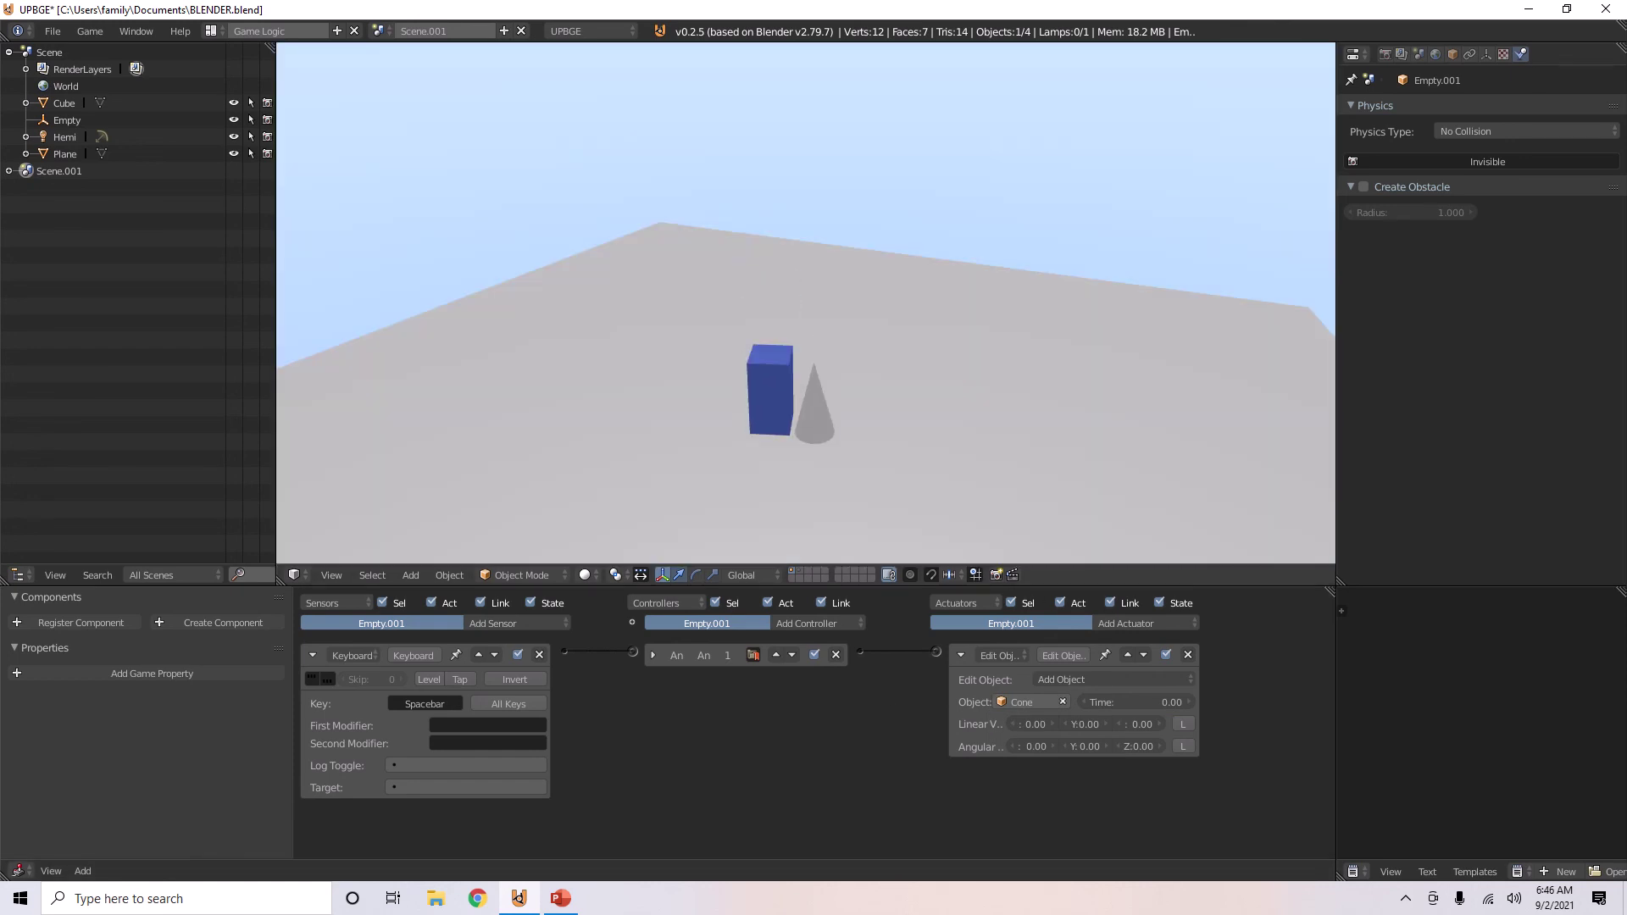
key("Left")
key("Up")
key("Right")
key("space")
key("space")
key("space")
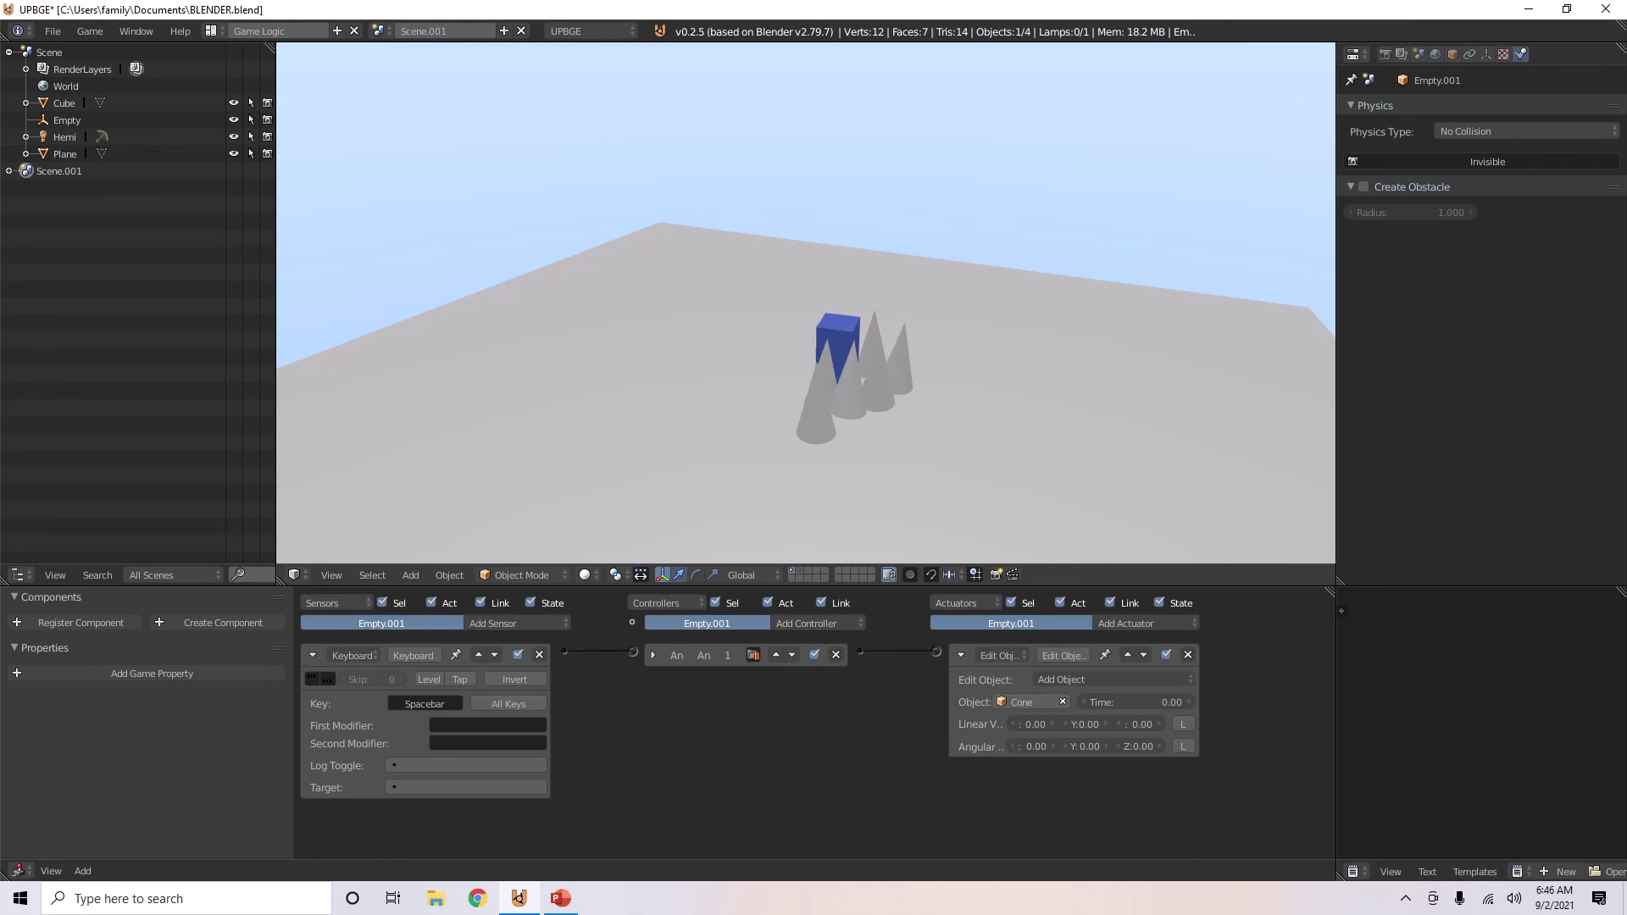
key("Left")
key("space")
key("Up")
key("Right")
key("space")
key("Down")
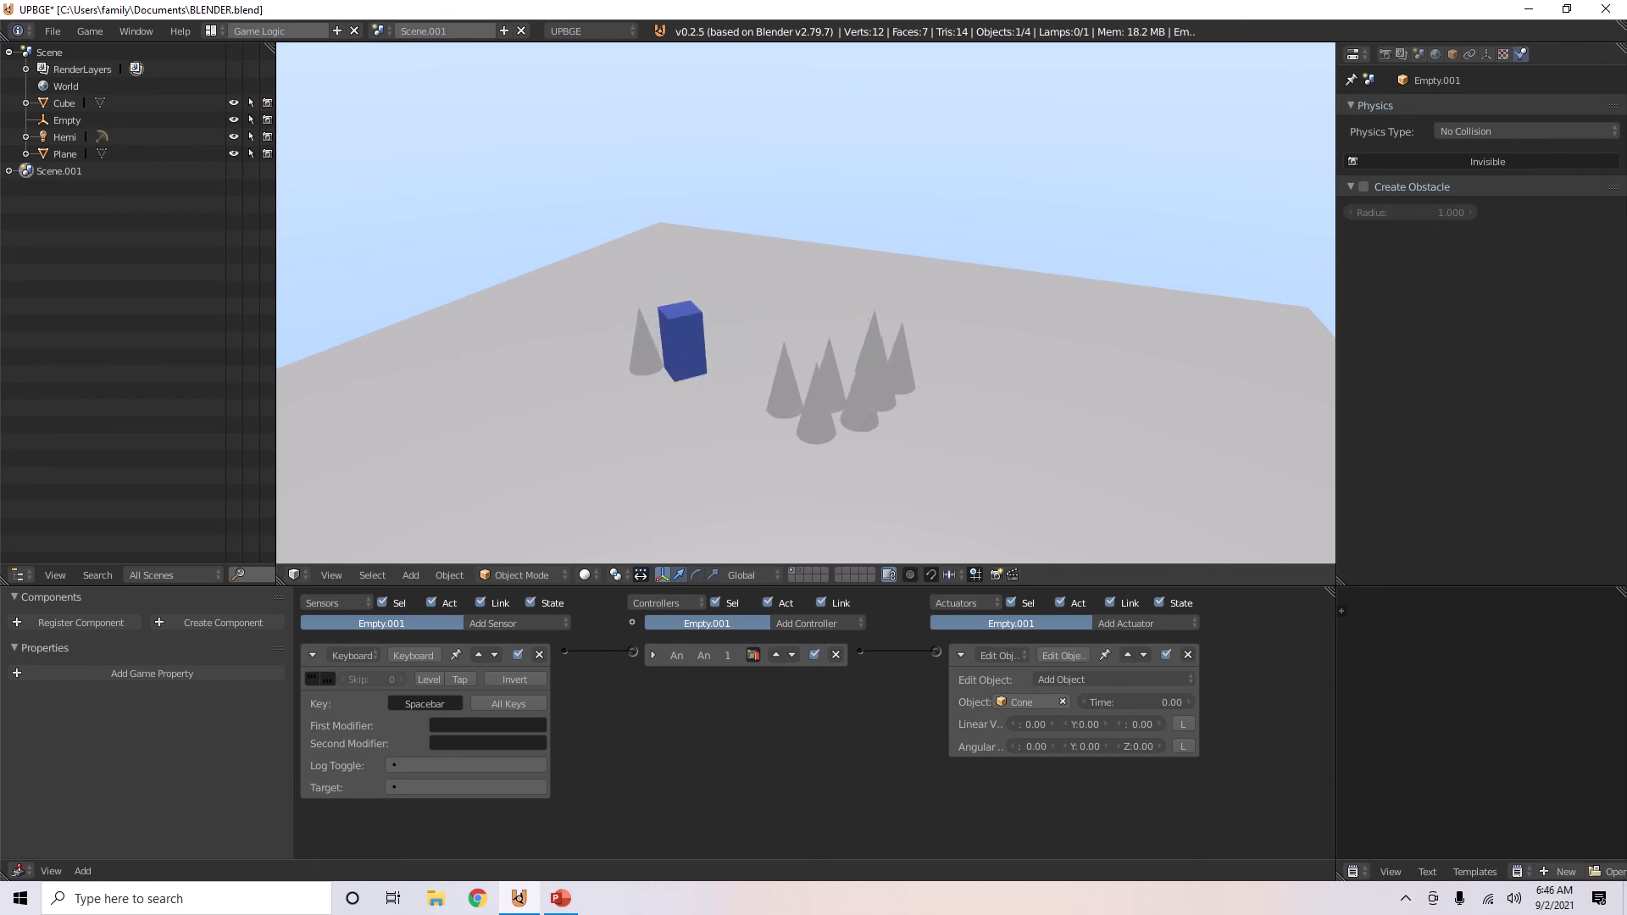
key("Escape")
Examine the original cone's proportions on the second layer and return to the first layer
left_click(801, 571)
scroll(832, 477, "up", 5)
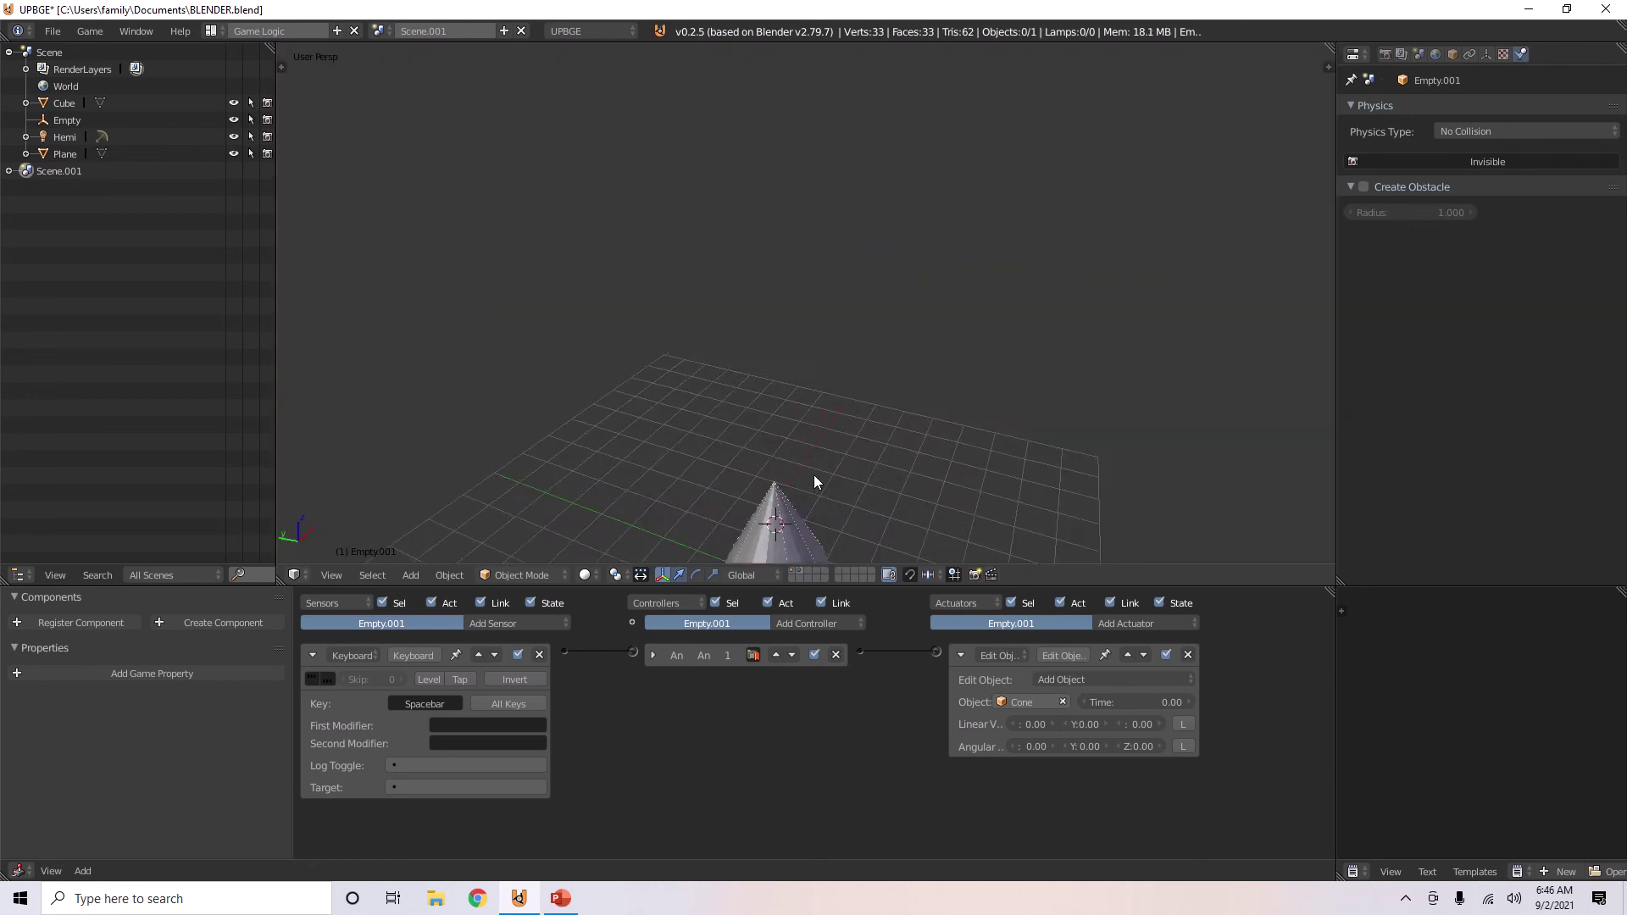
middle_click_drag(815, 481, 819, 516)
left_click(796, 573)
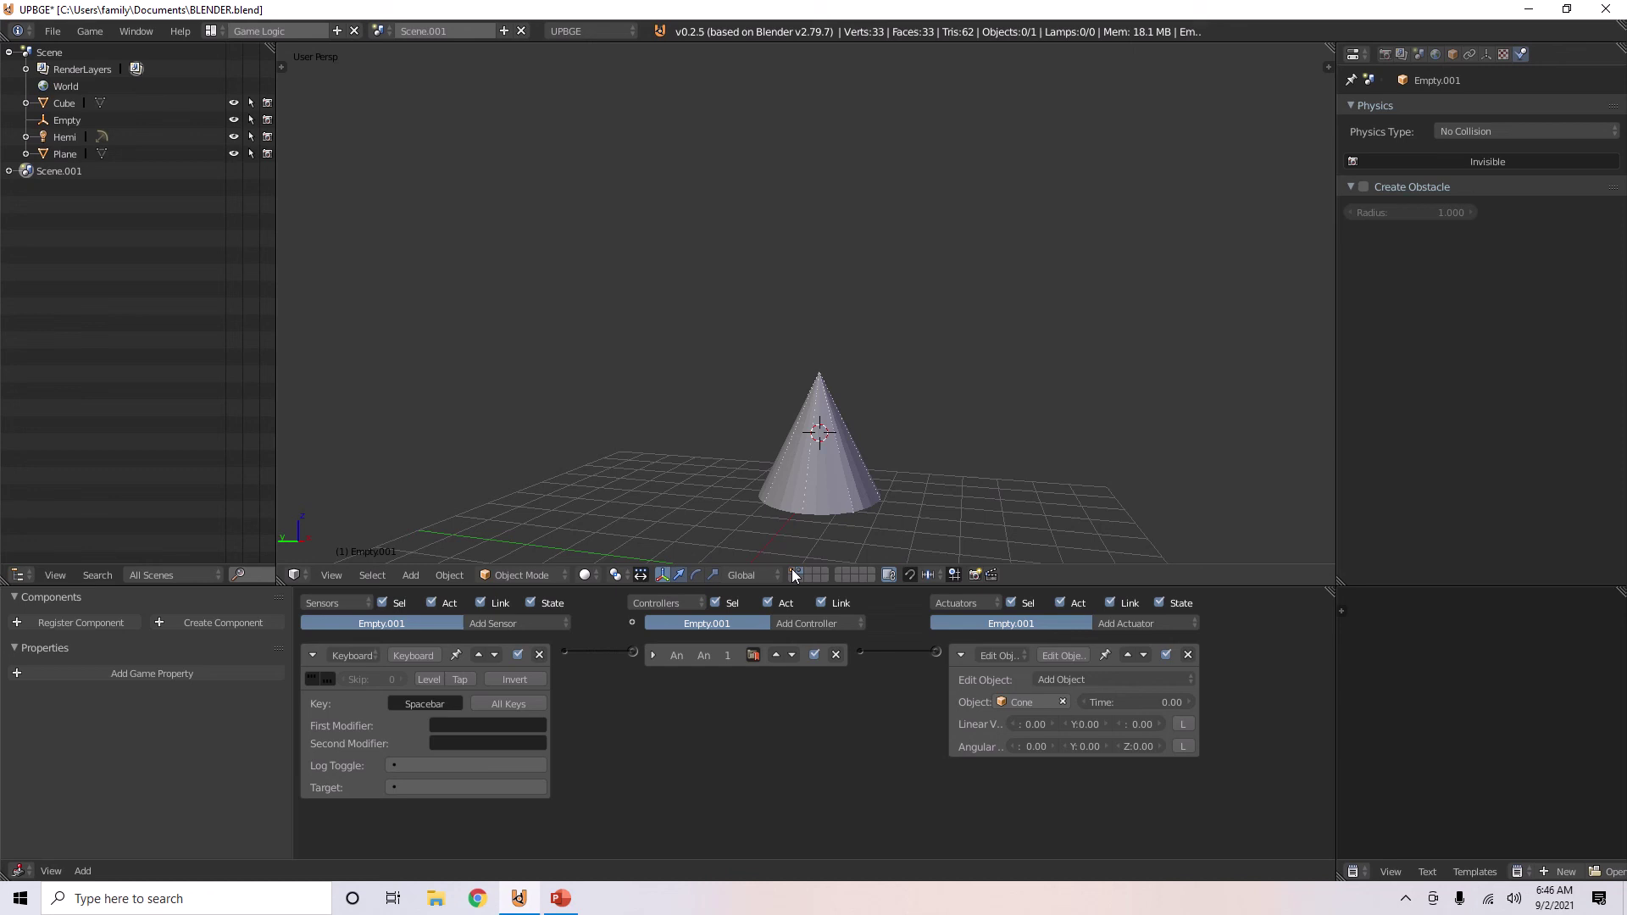
Test-run the game again from a lower view and spawn several cones to check their shape
scroll(834, 458, "down", 1)
key("p")
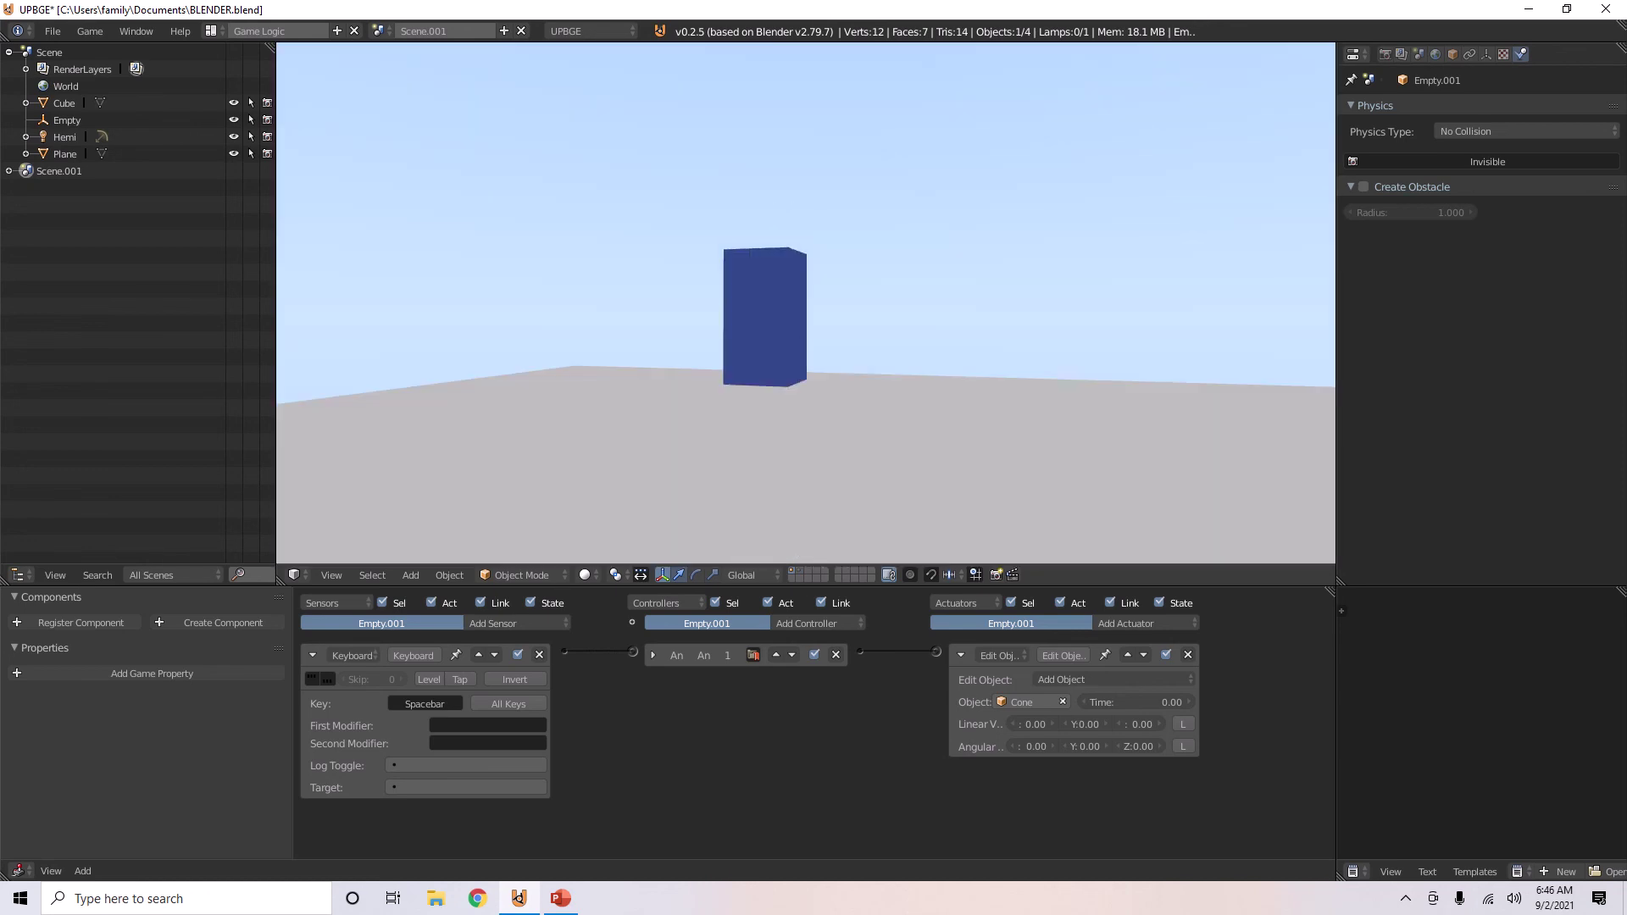
key("space")
key("space")
key("space")
key("space")
key("Escape")
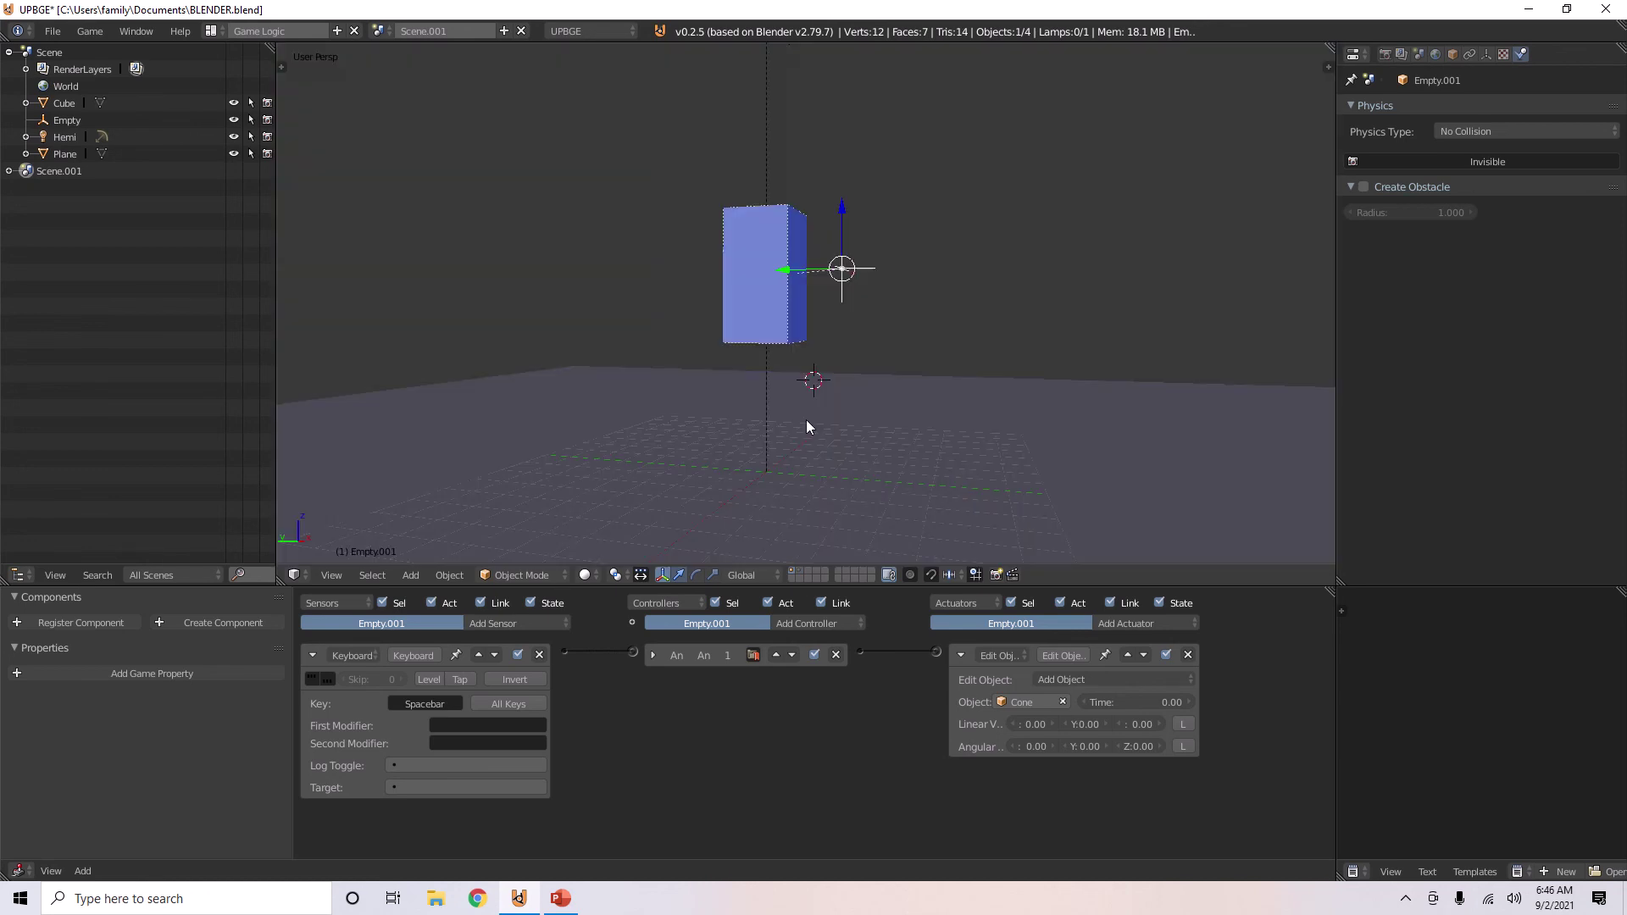
Select the blue character block and show its transform properties
right_click(773, 310)
scroll(778, 356, "up", 1)
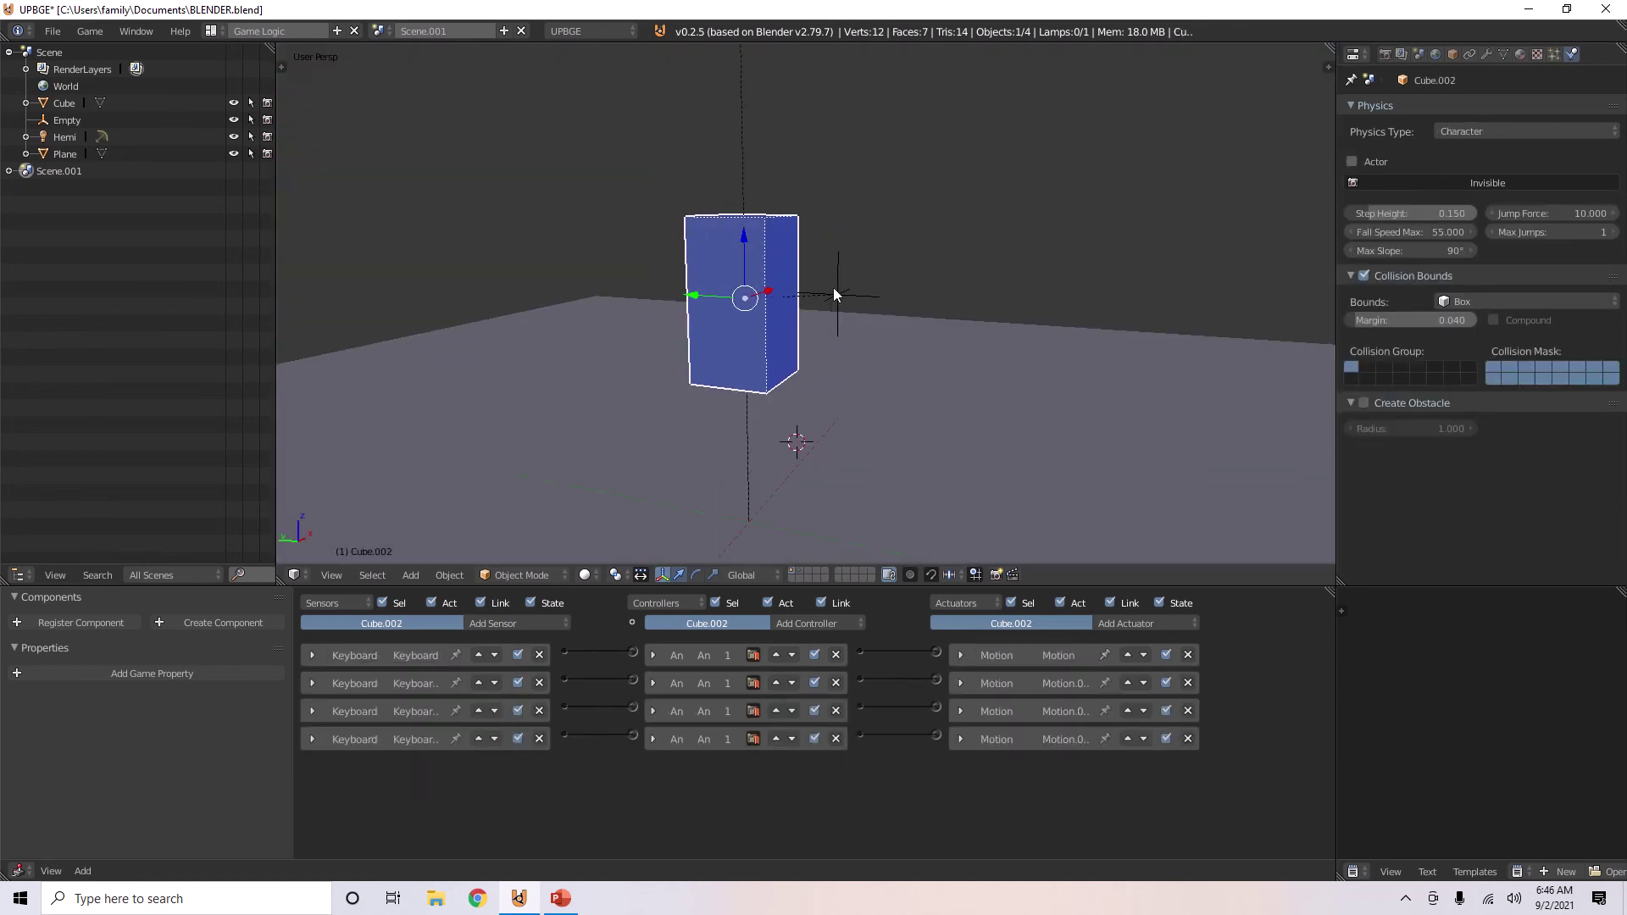
right_click(835, 292)
right_click(759, 267)
key("n")
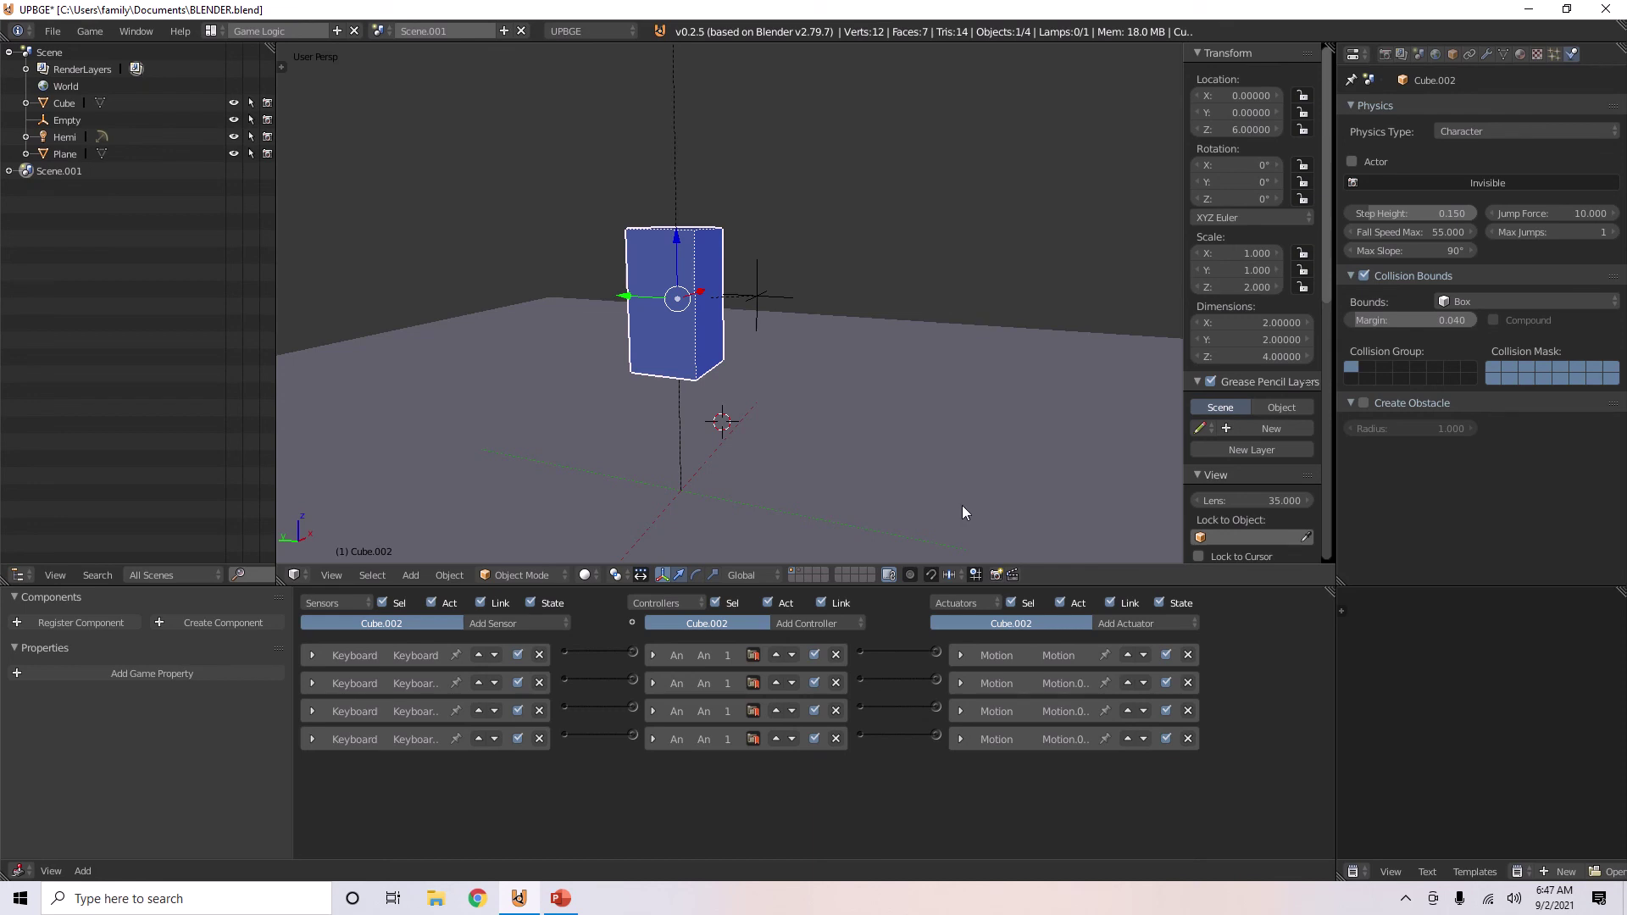
scroll(863, 360, "down", 4)
middle_click_drag(863, 359, 914, 380)
scroll(859, 395, "up", 2)
scroll(1020, 356, "up", 2)
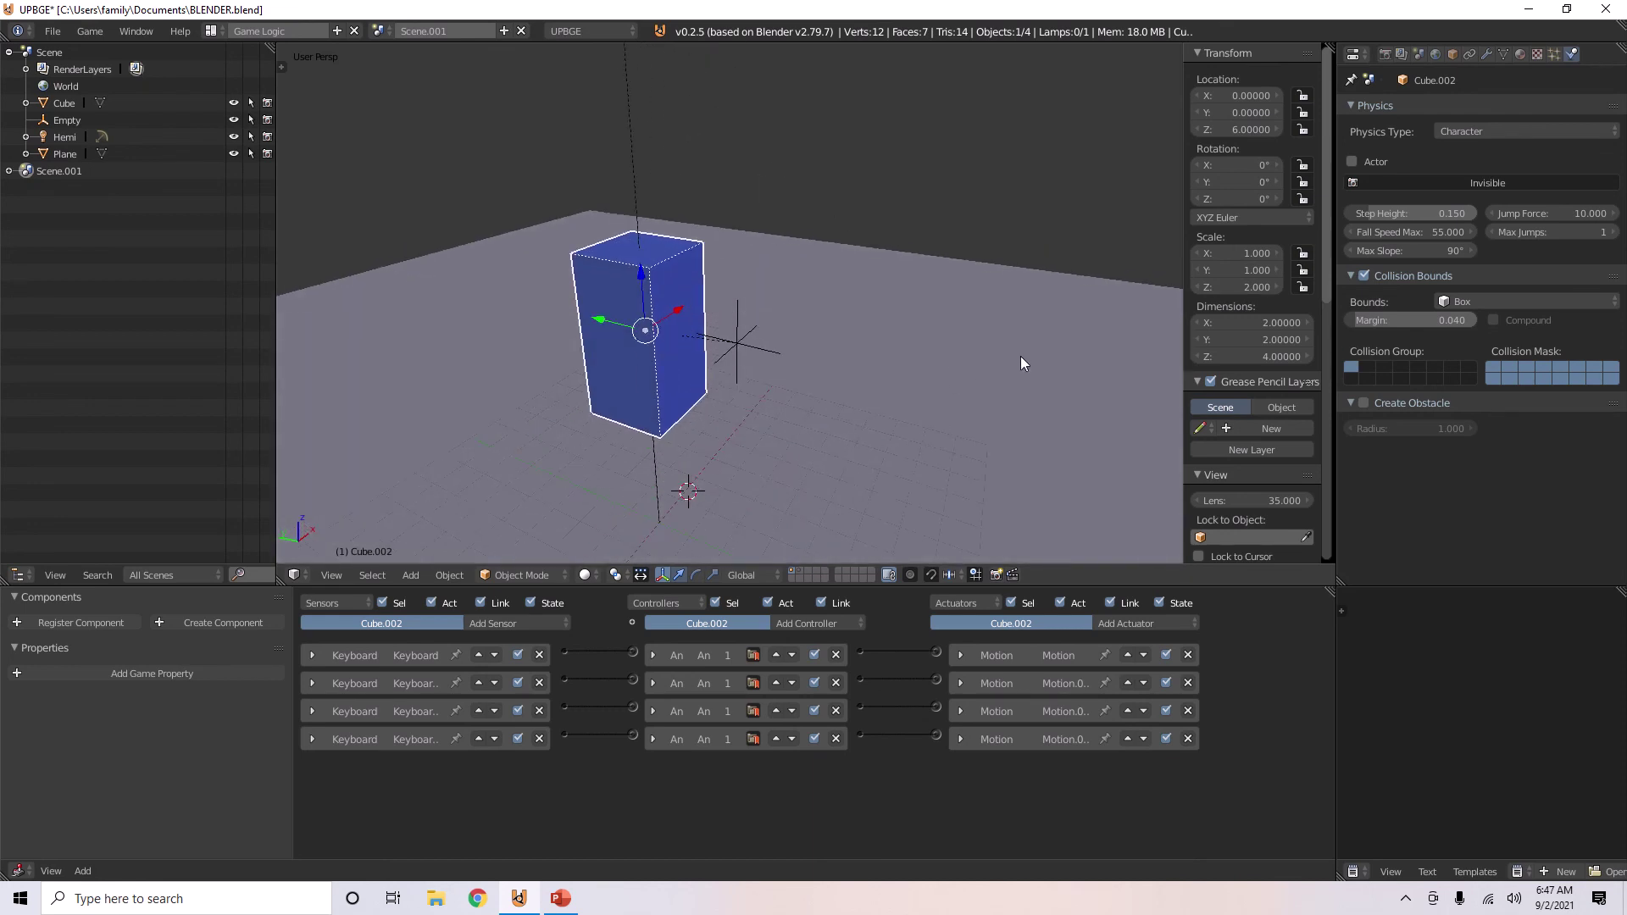
Try a Z scale of 1 on the blue character block and set it back to 2
left_click(1242, 285)
type("1")
key("Return")
scroll(864, 408, "down", 3)
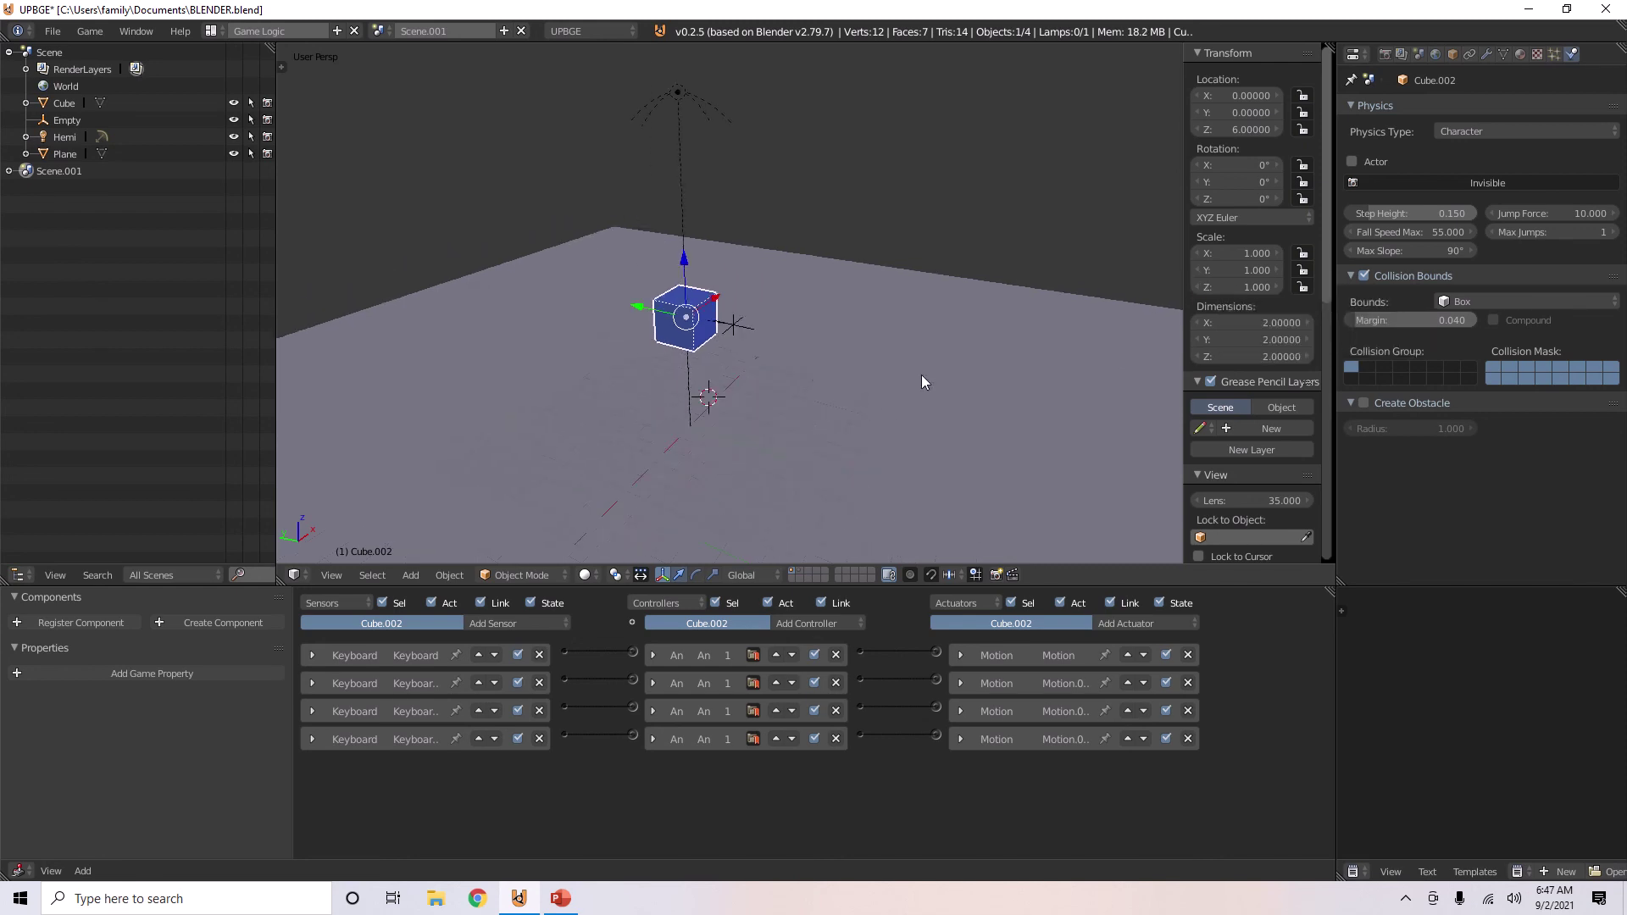
middle_click_drag(923, 375, 944, 358)
scroll(945, 359, "up", 2)
left_click(1232, 283)
type("2")
key("Return")
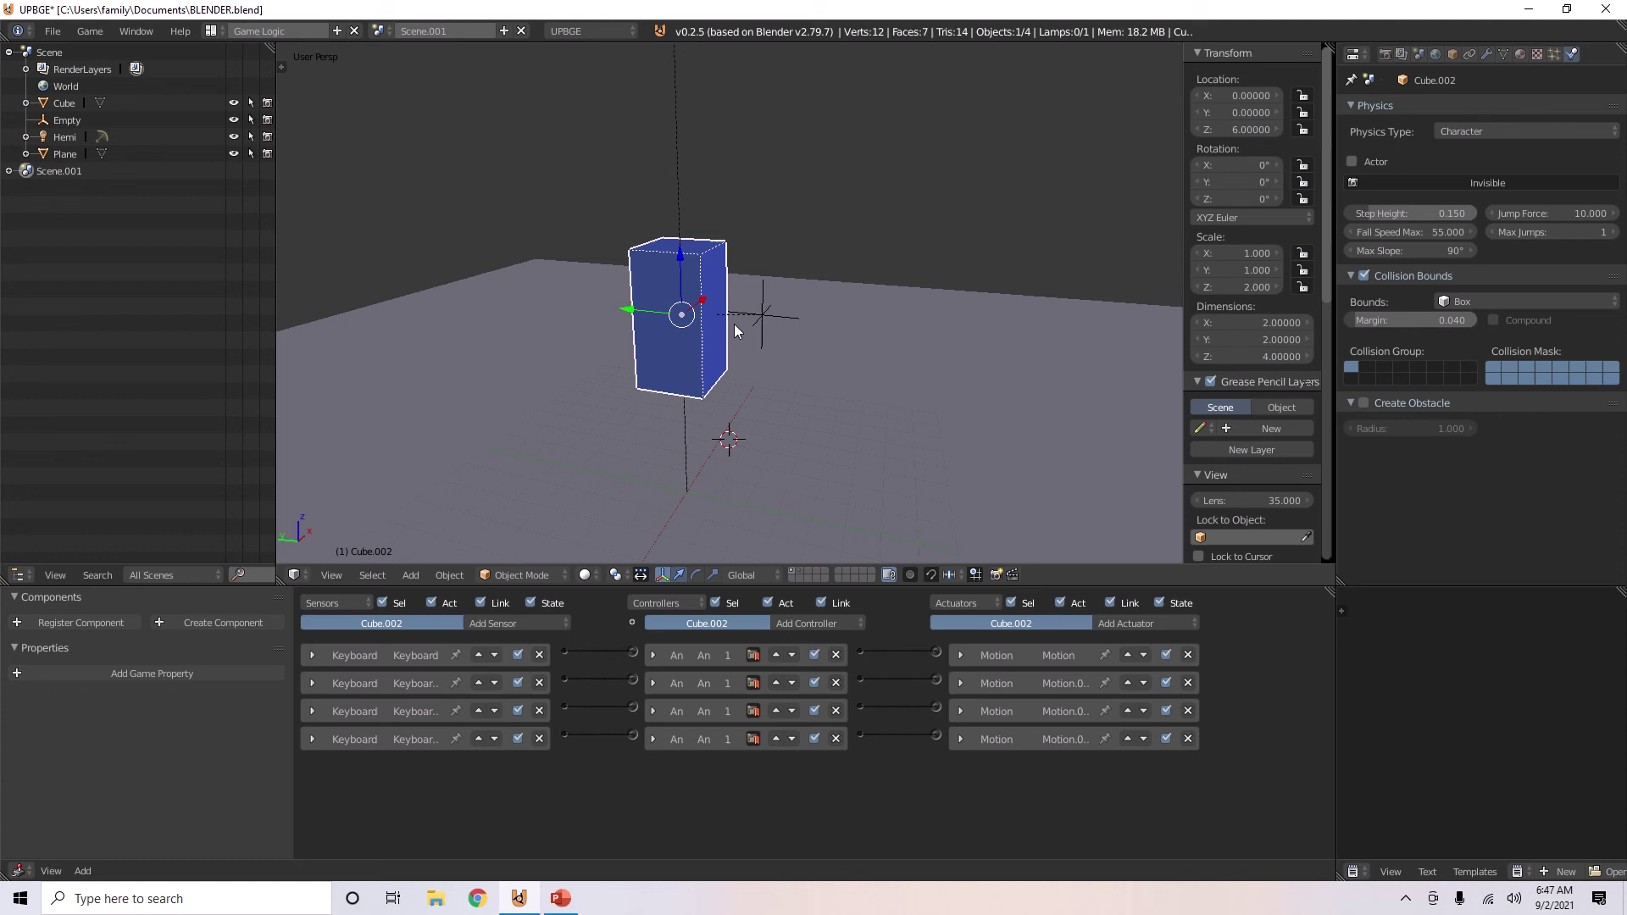
Apply the scale of the blue character block and hide the transform properties
key("ctrl+a")
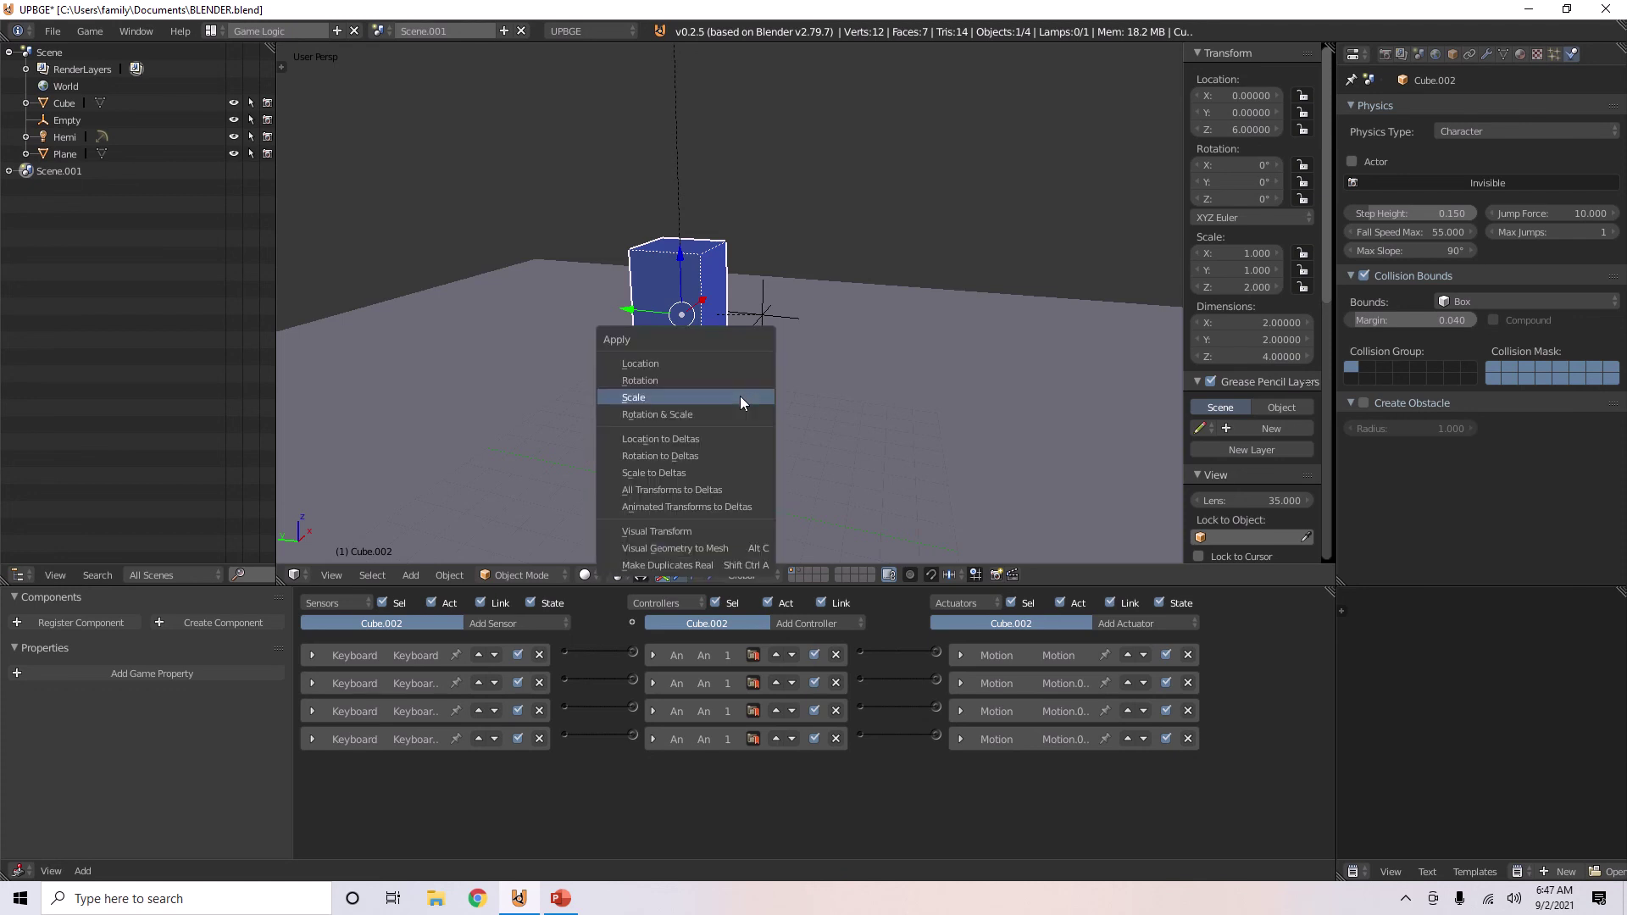
left_click(668, 399)
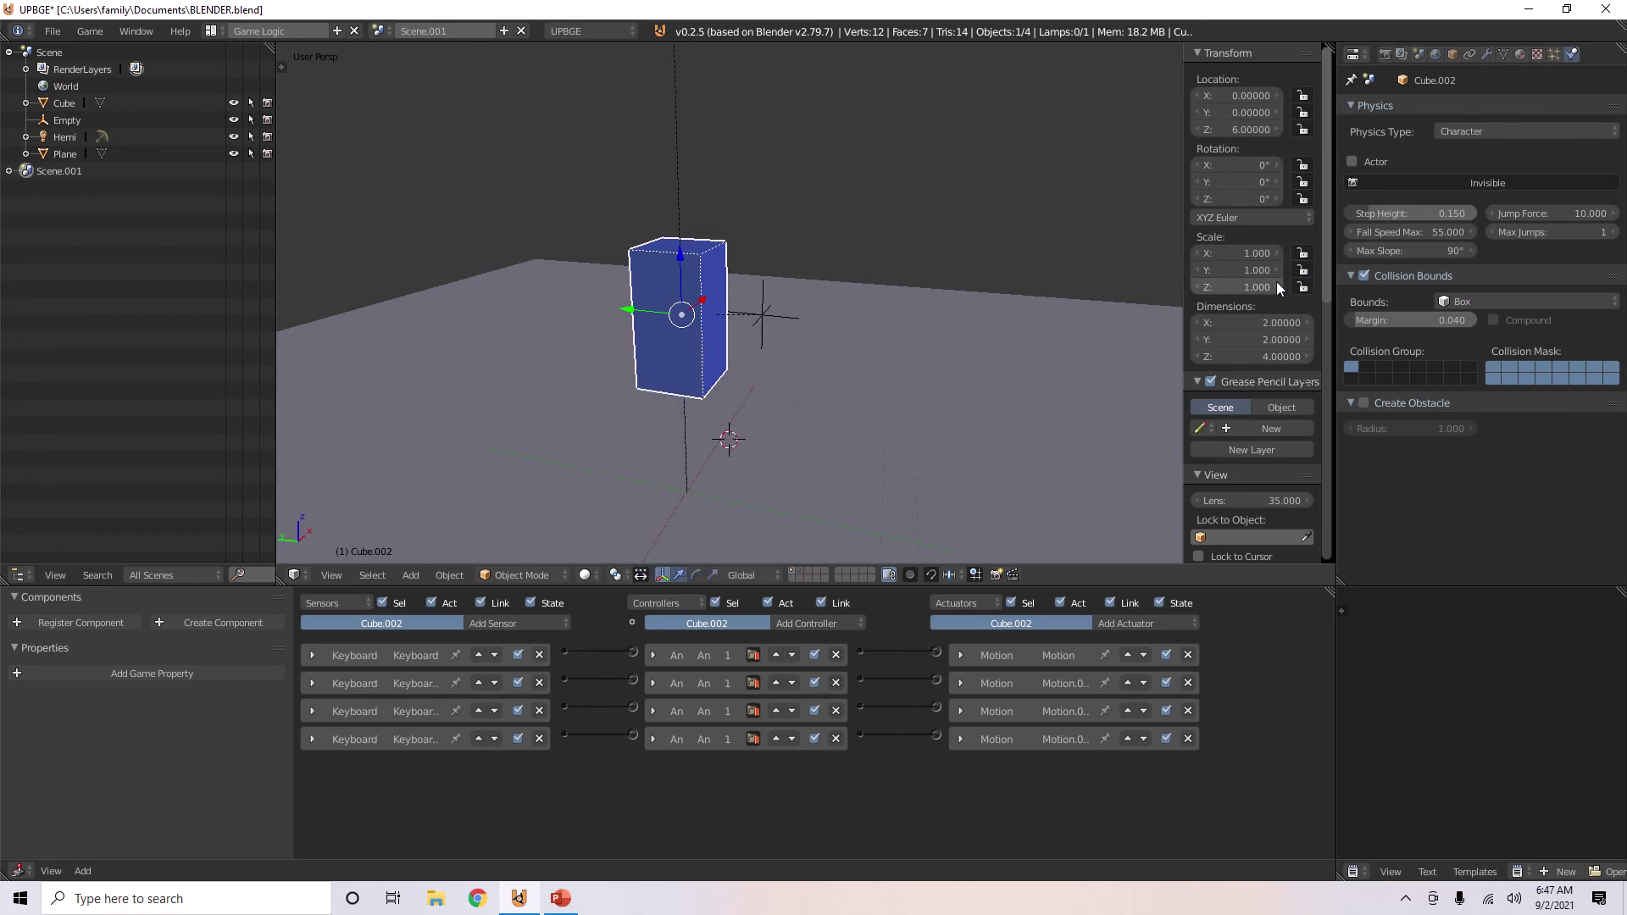
key("n")
key("KP_0")
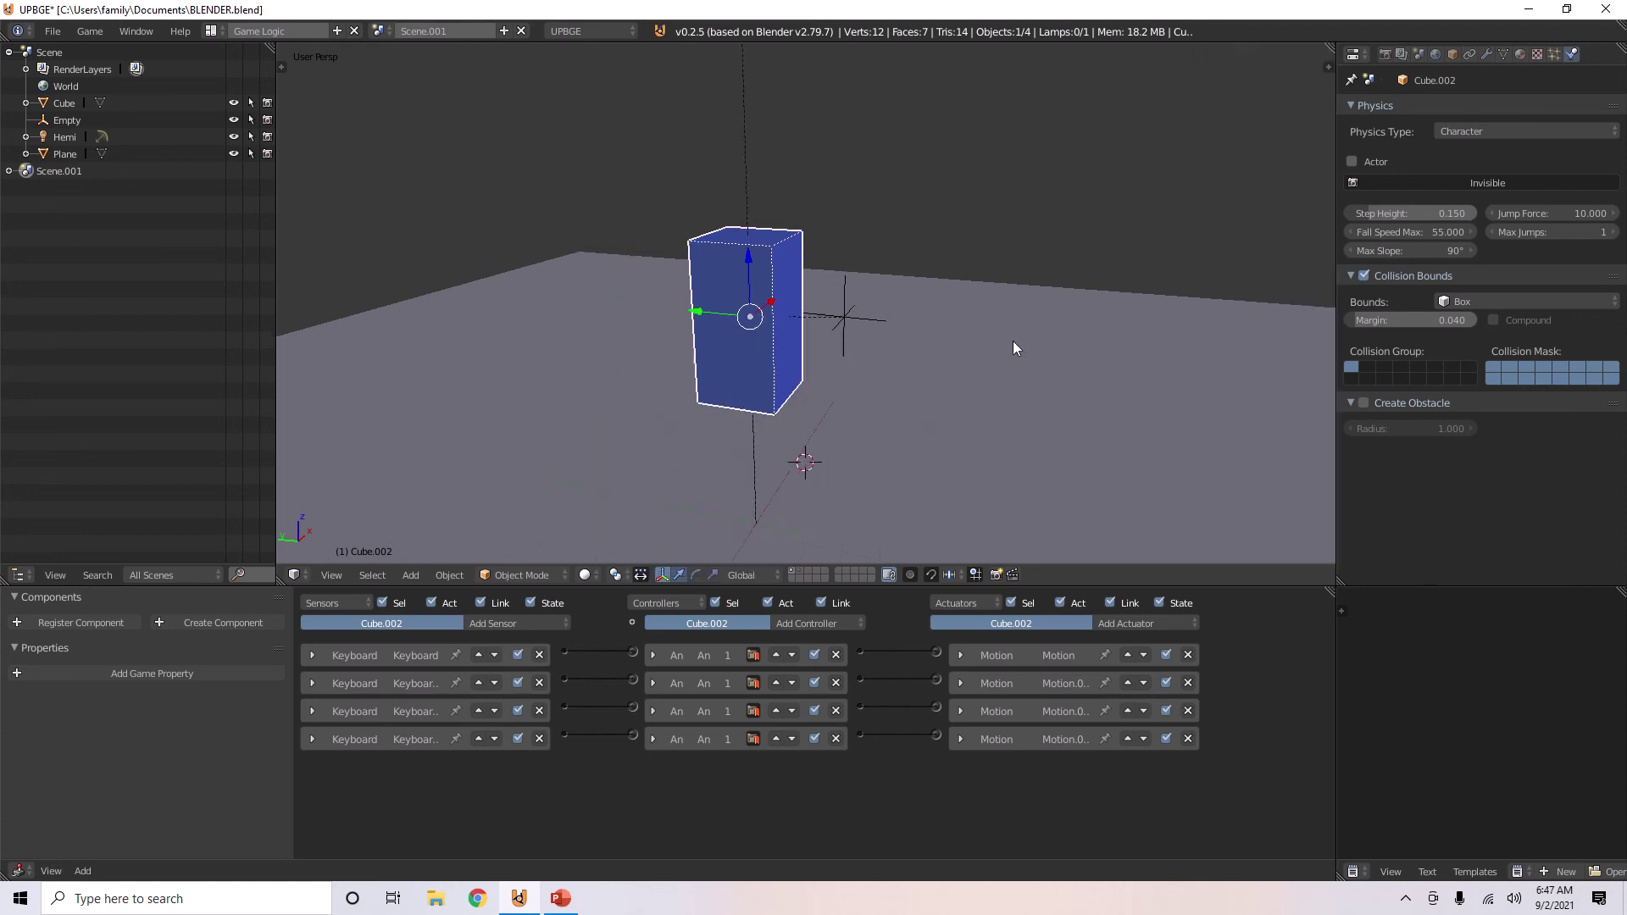
Test-run the game, moving the blue character around while spawning cones, to check their shape
key("p")
key("s")
key("a")
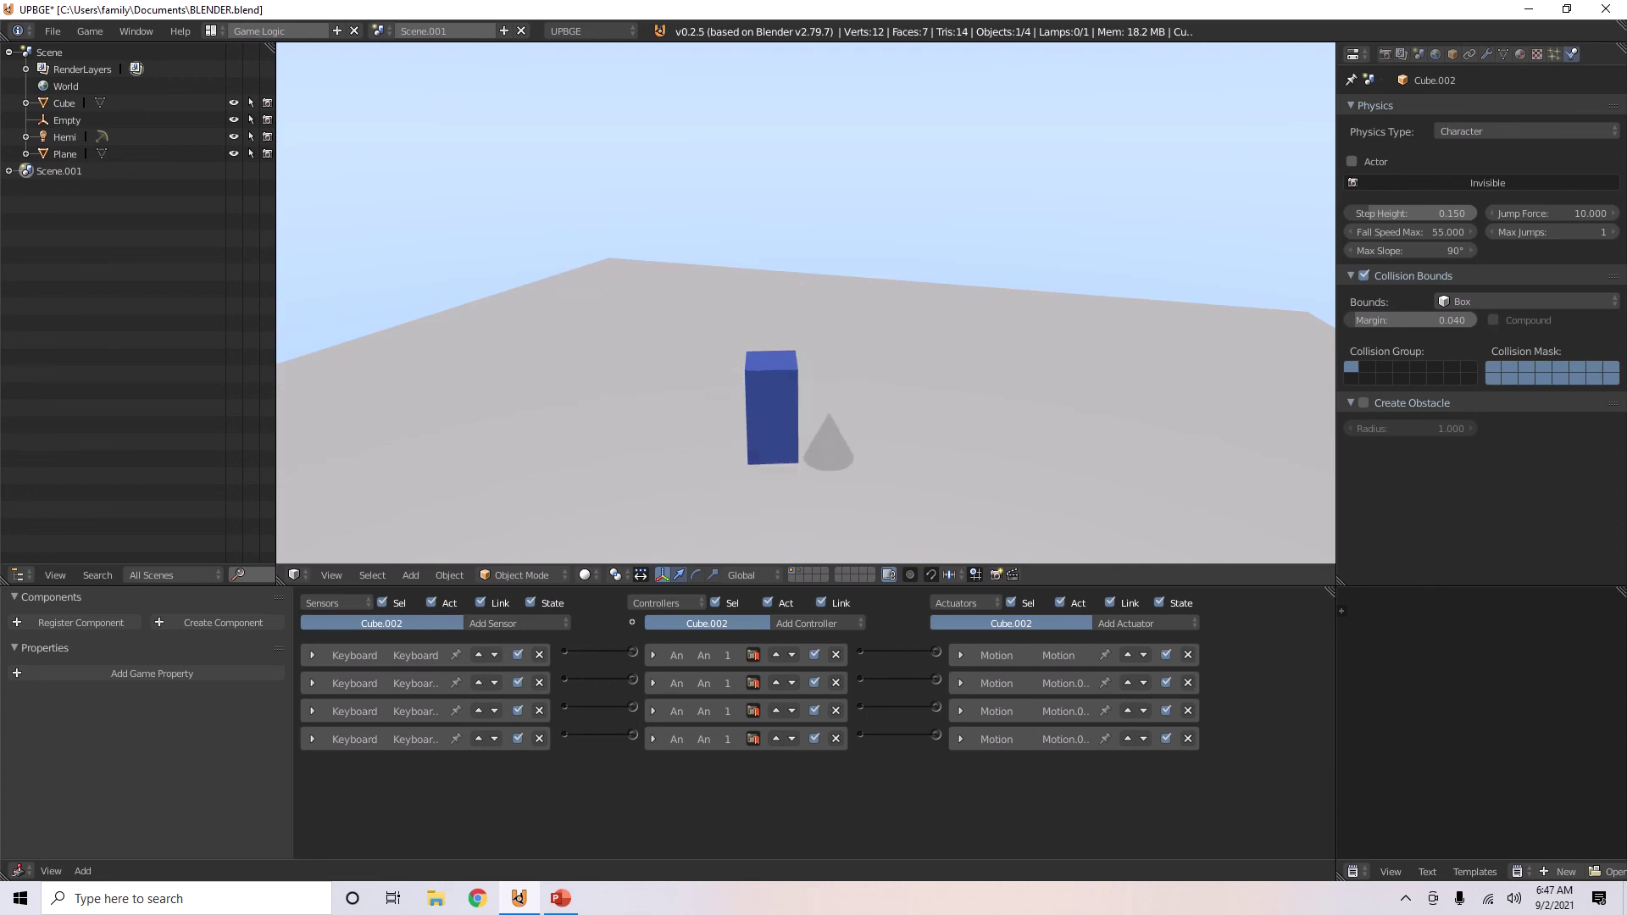
key("d")
key("w")
key("a")
key("s")
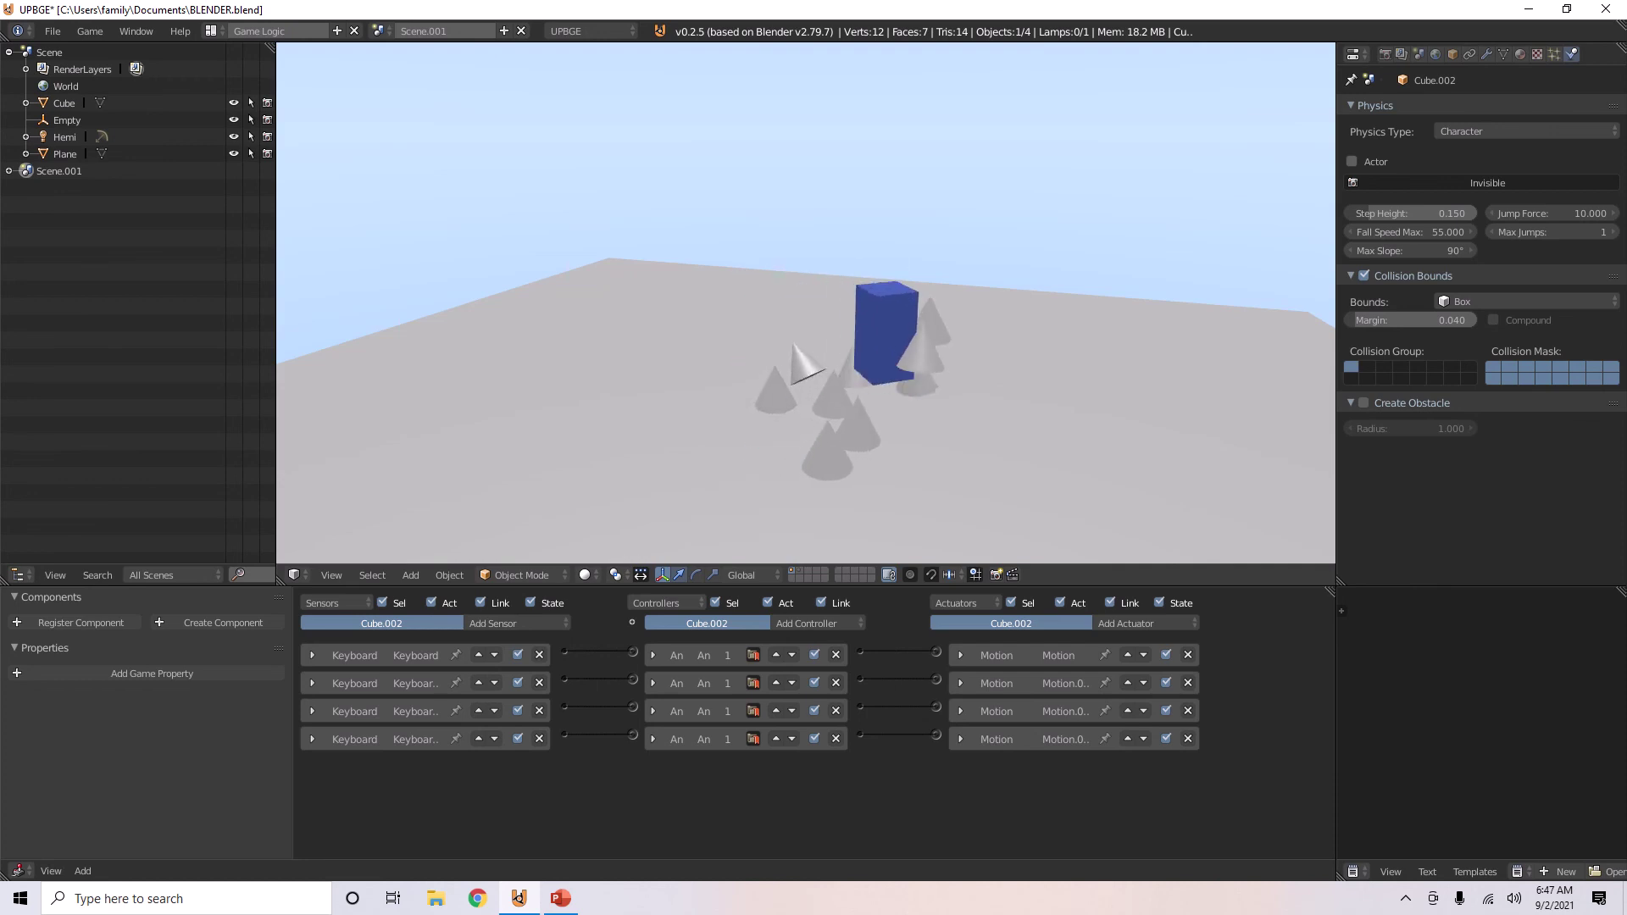
key("d")
key("a")
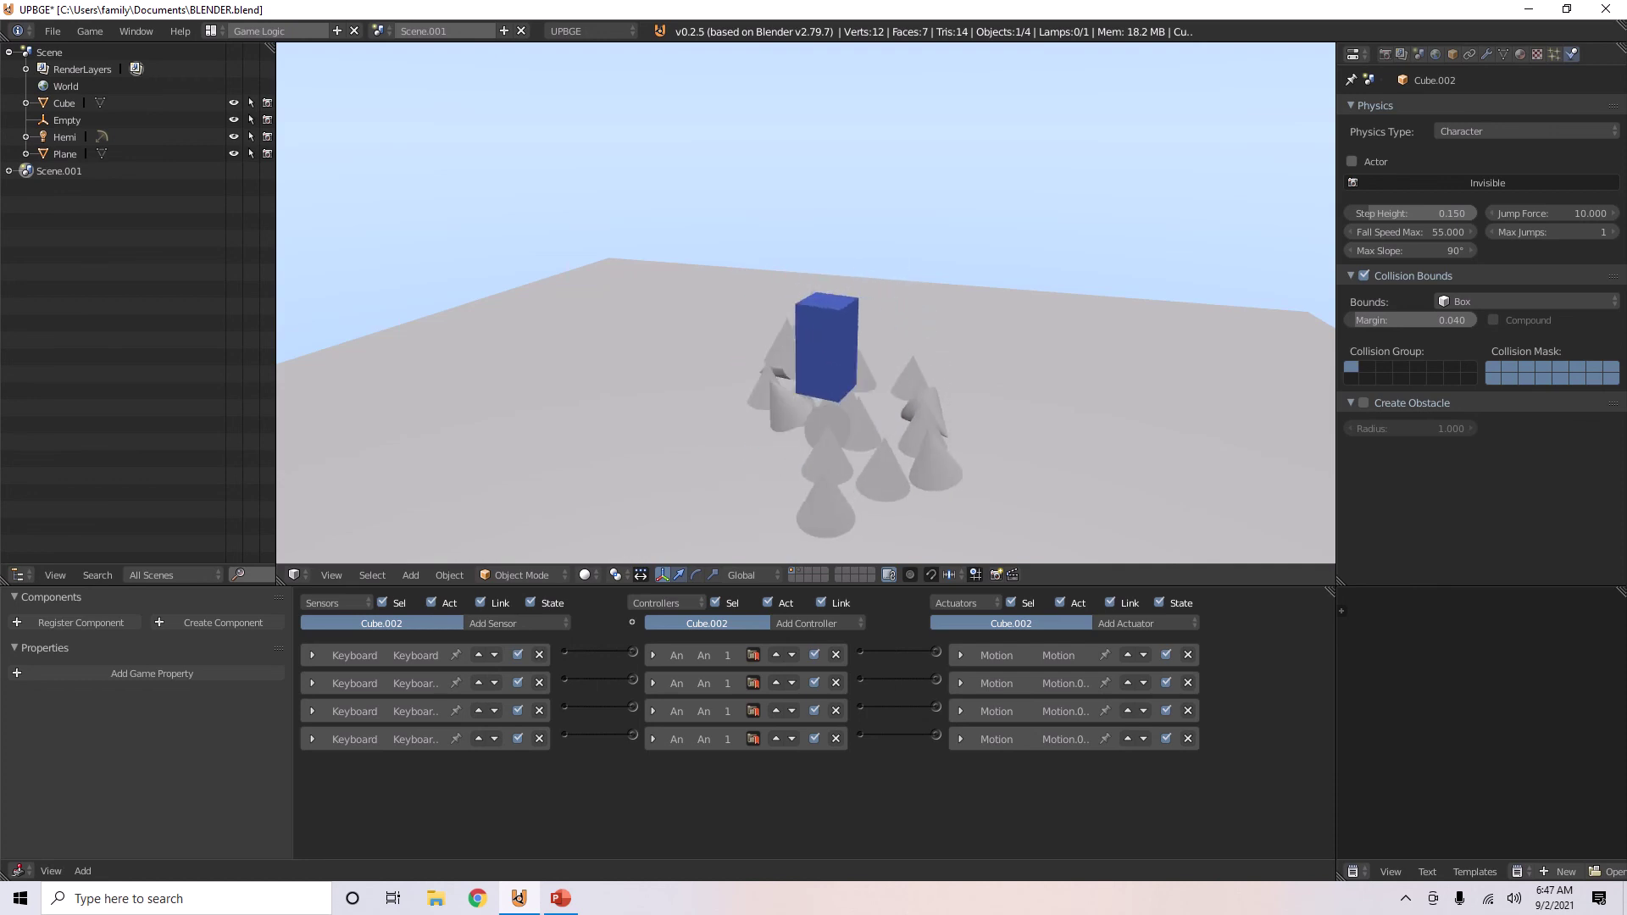
key("Escape")
Turn on true level triggering with a skip of 30 for the empty's Spacebar sensor, collapse it and test-run the game
right_click(835, 313)
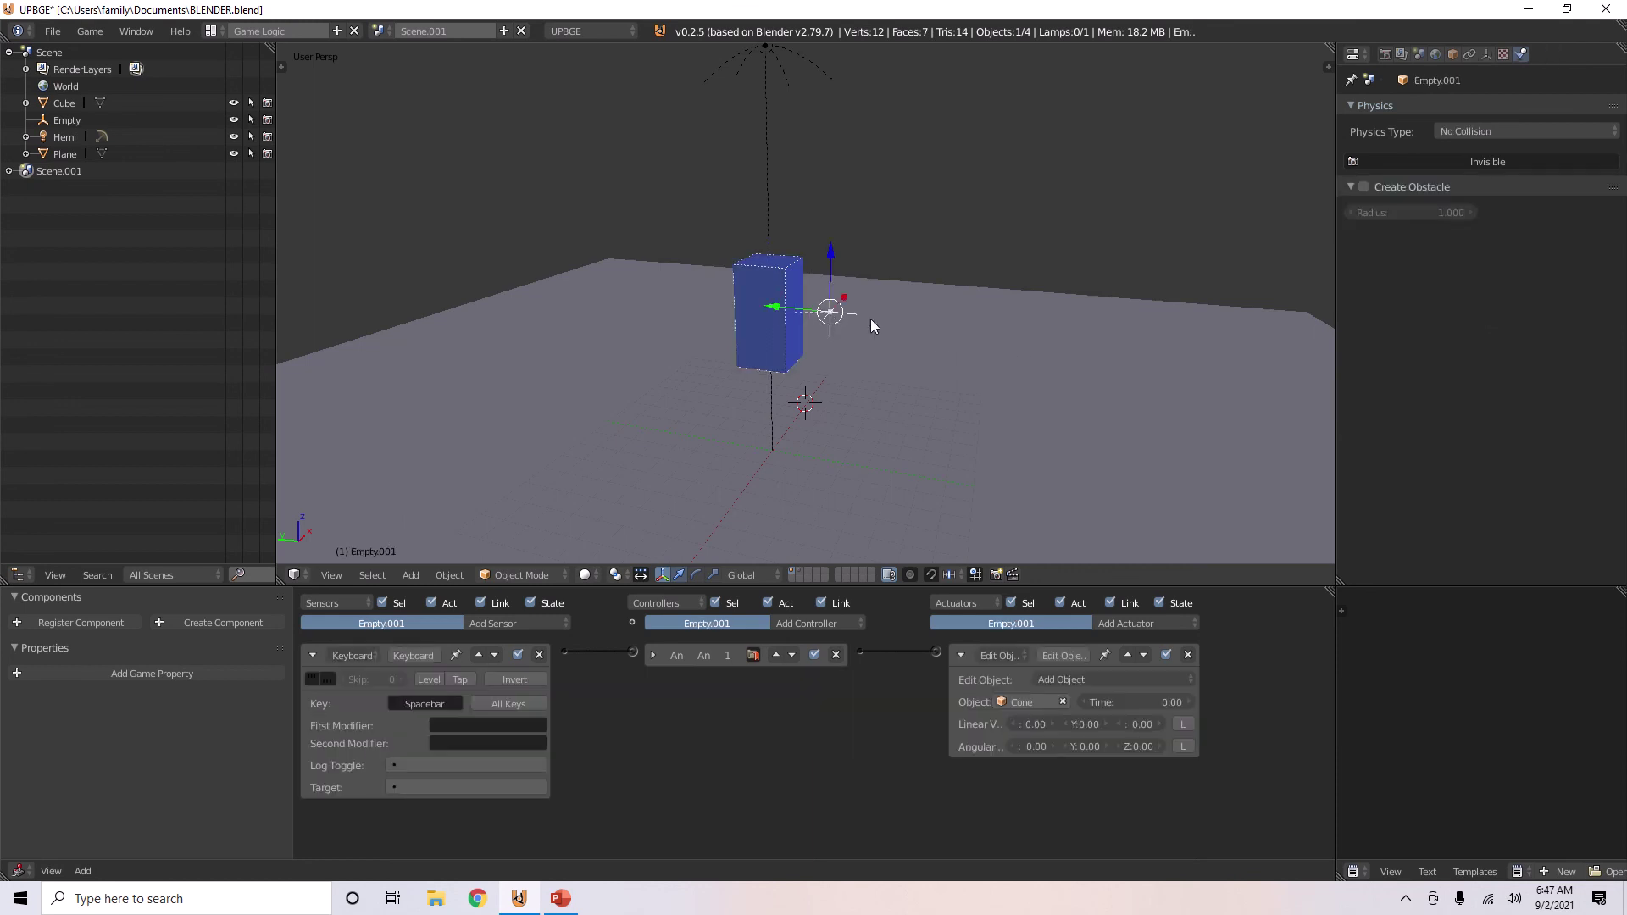
middle_click_drag(831, 363, 801, 363)
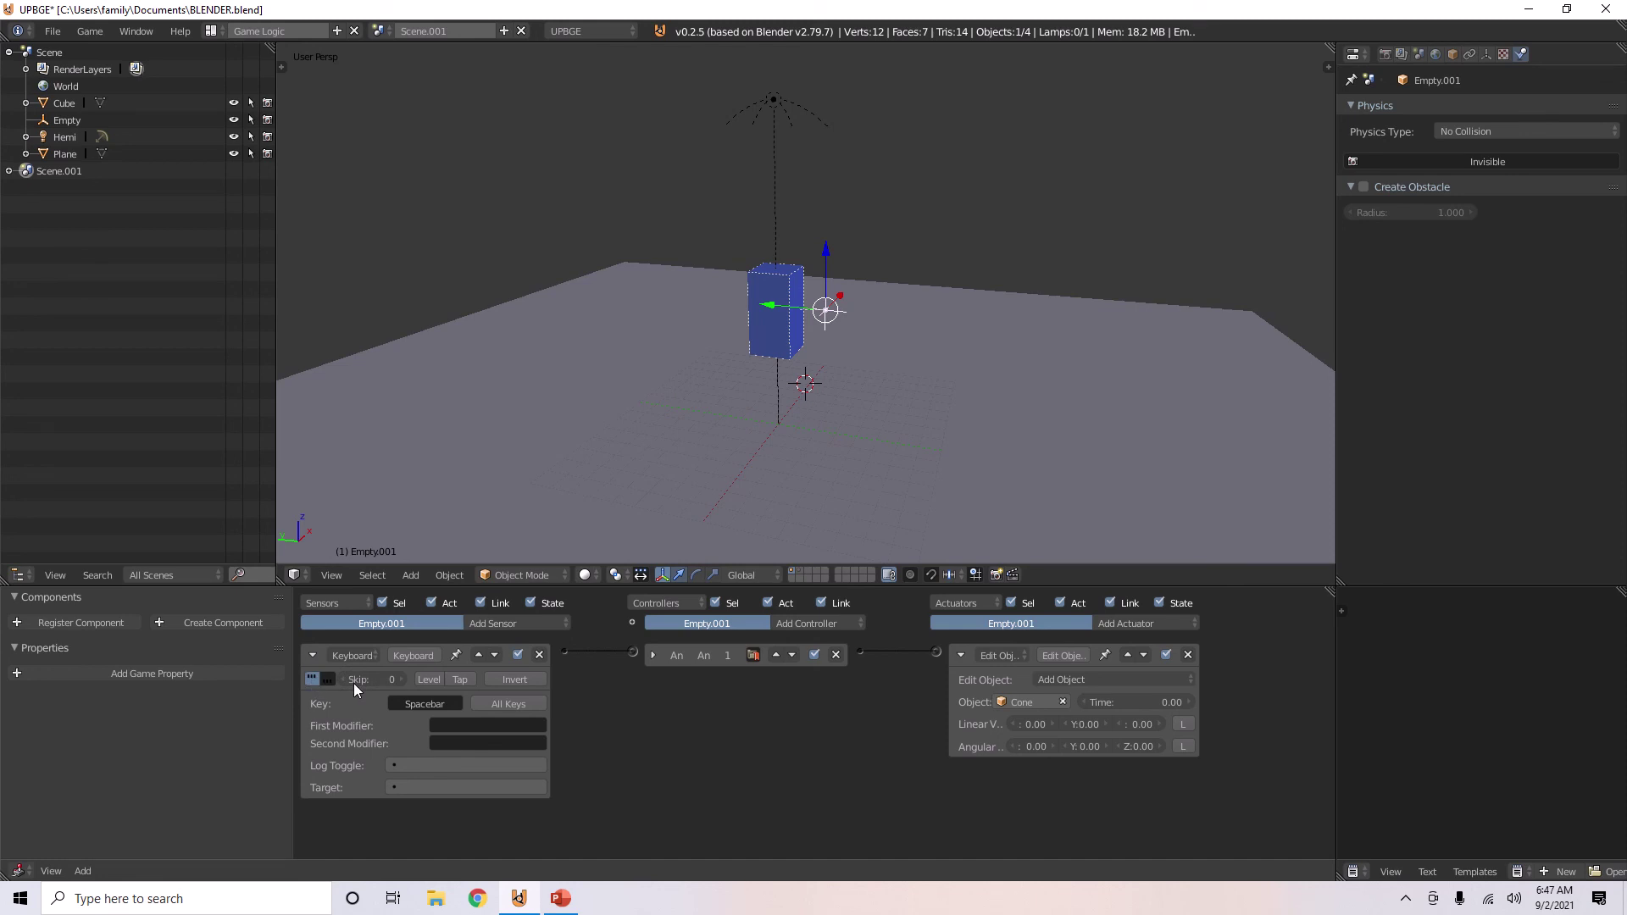
type("30")
key("Return")
left_click(311, 657)
left_click(311, 656)
left_click(310, 653)
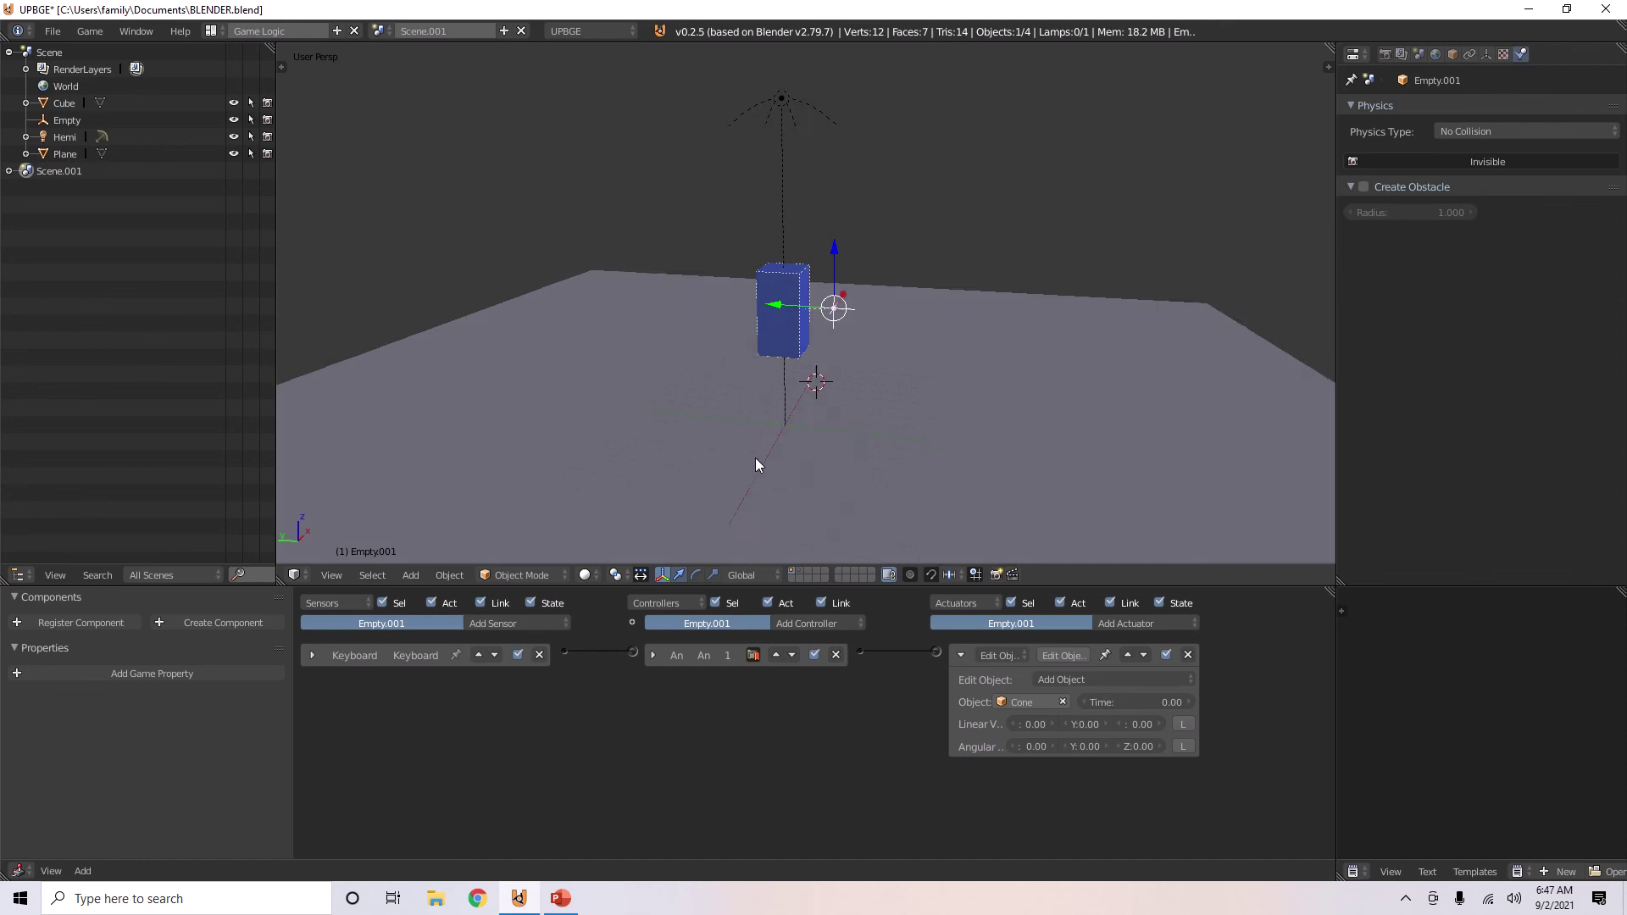
key("p")
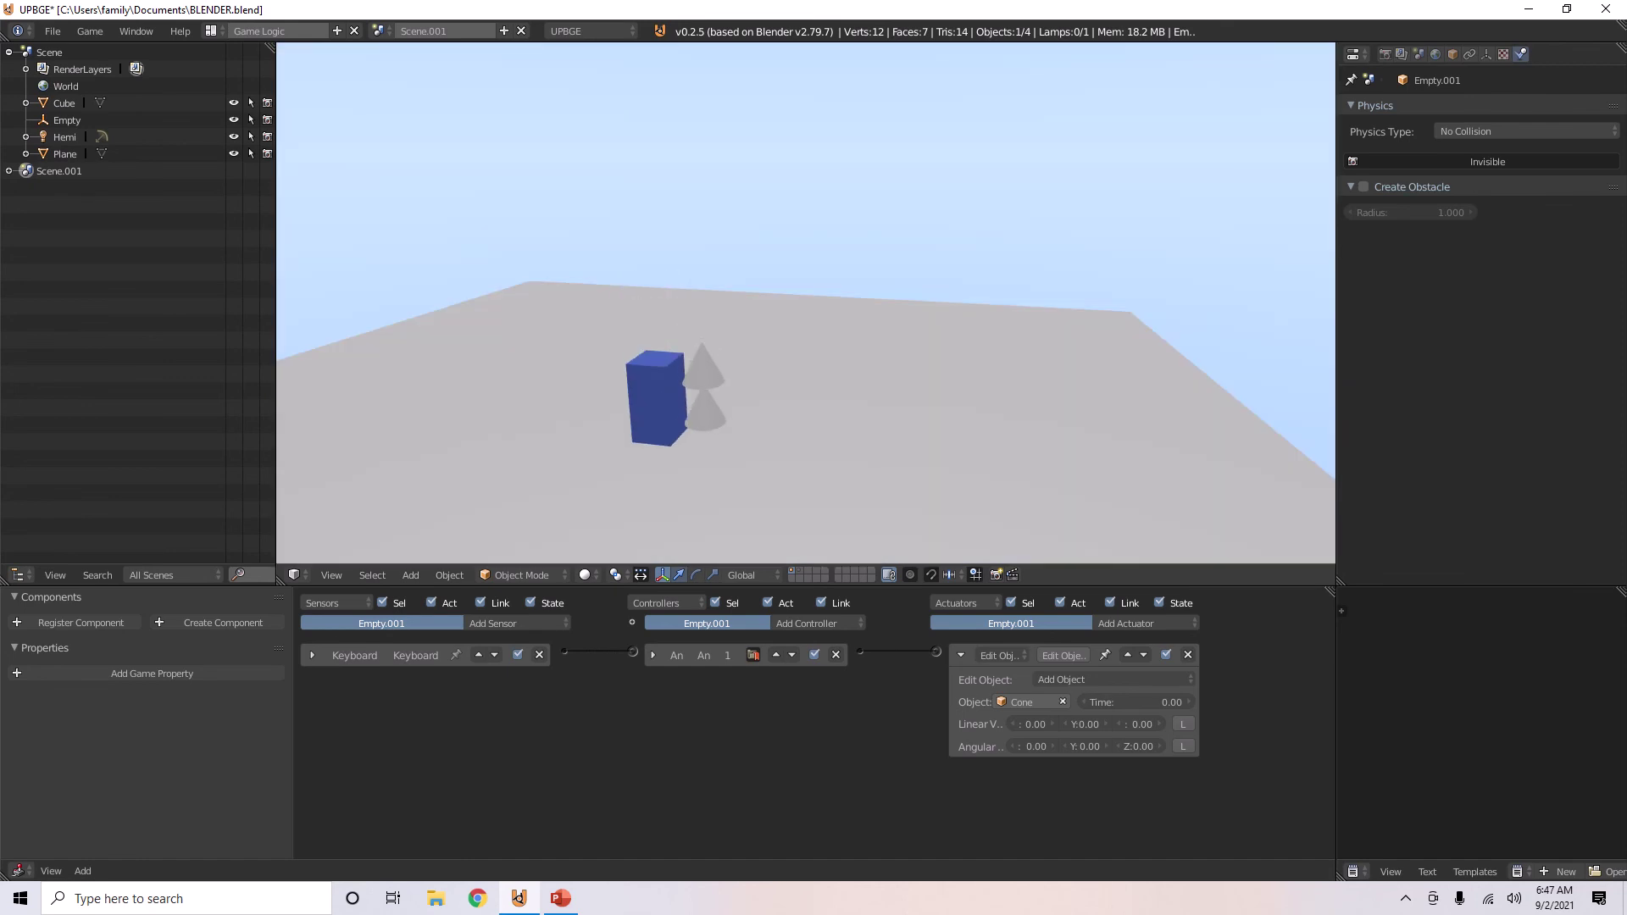
key("Escape")
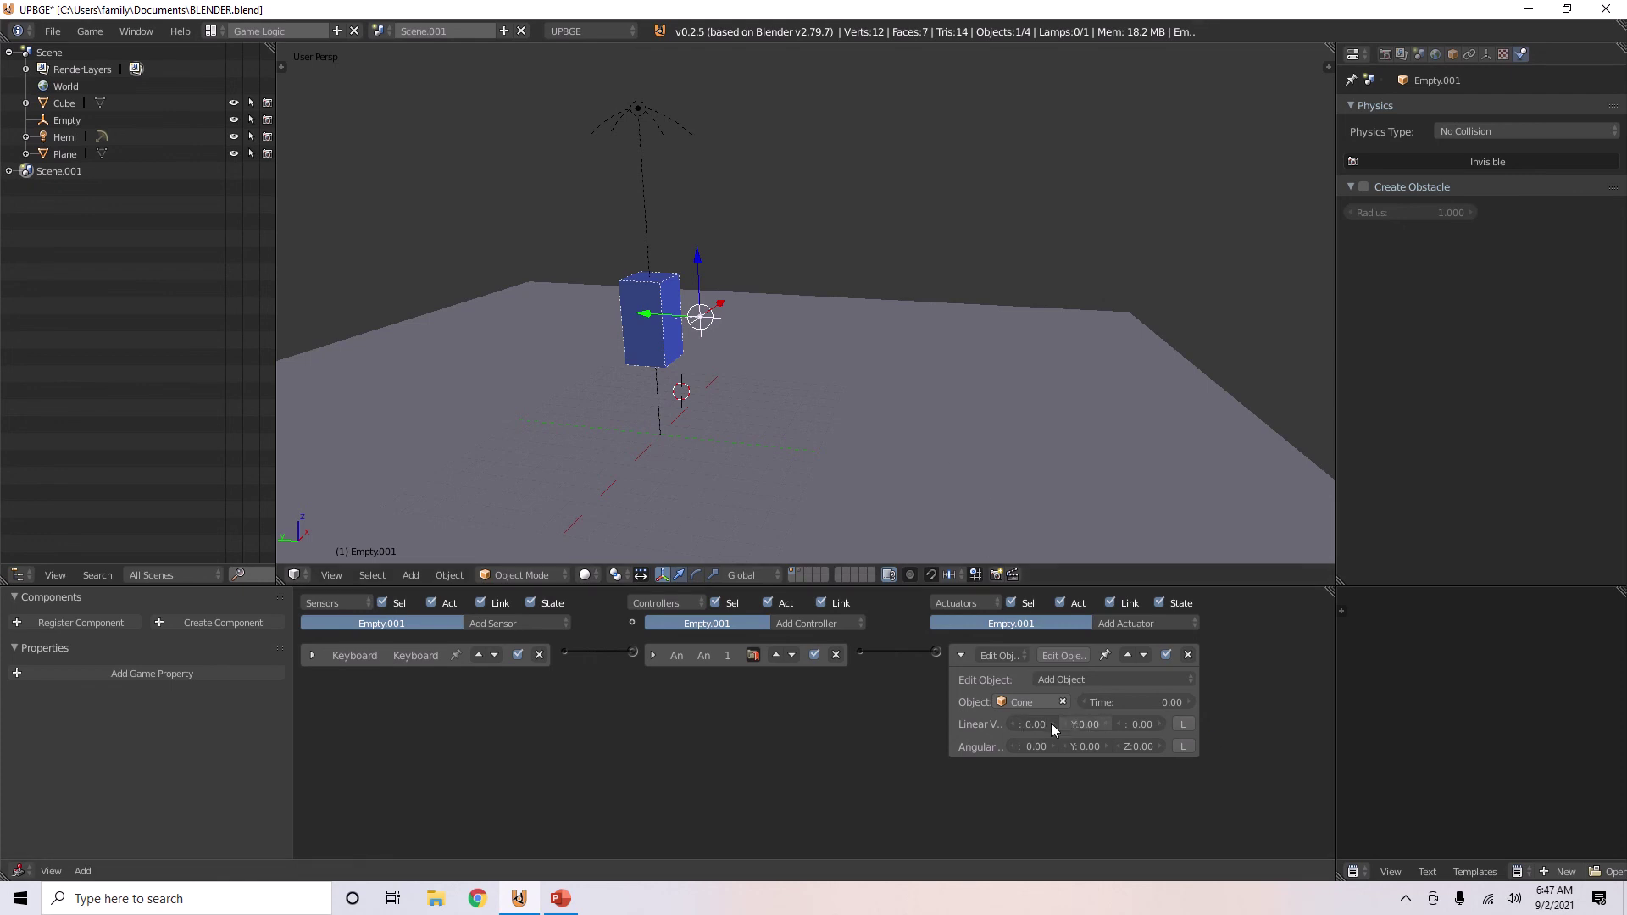
Set the Y linear velocity of the empty's Add Object actuator to -15
left_click(1078, 724)
key("BackSpace")
type("-15")
key("Return")
Test-run the game and spawn several cones to check how they are launched
key("p")
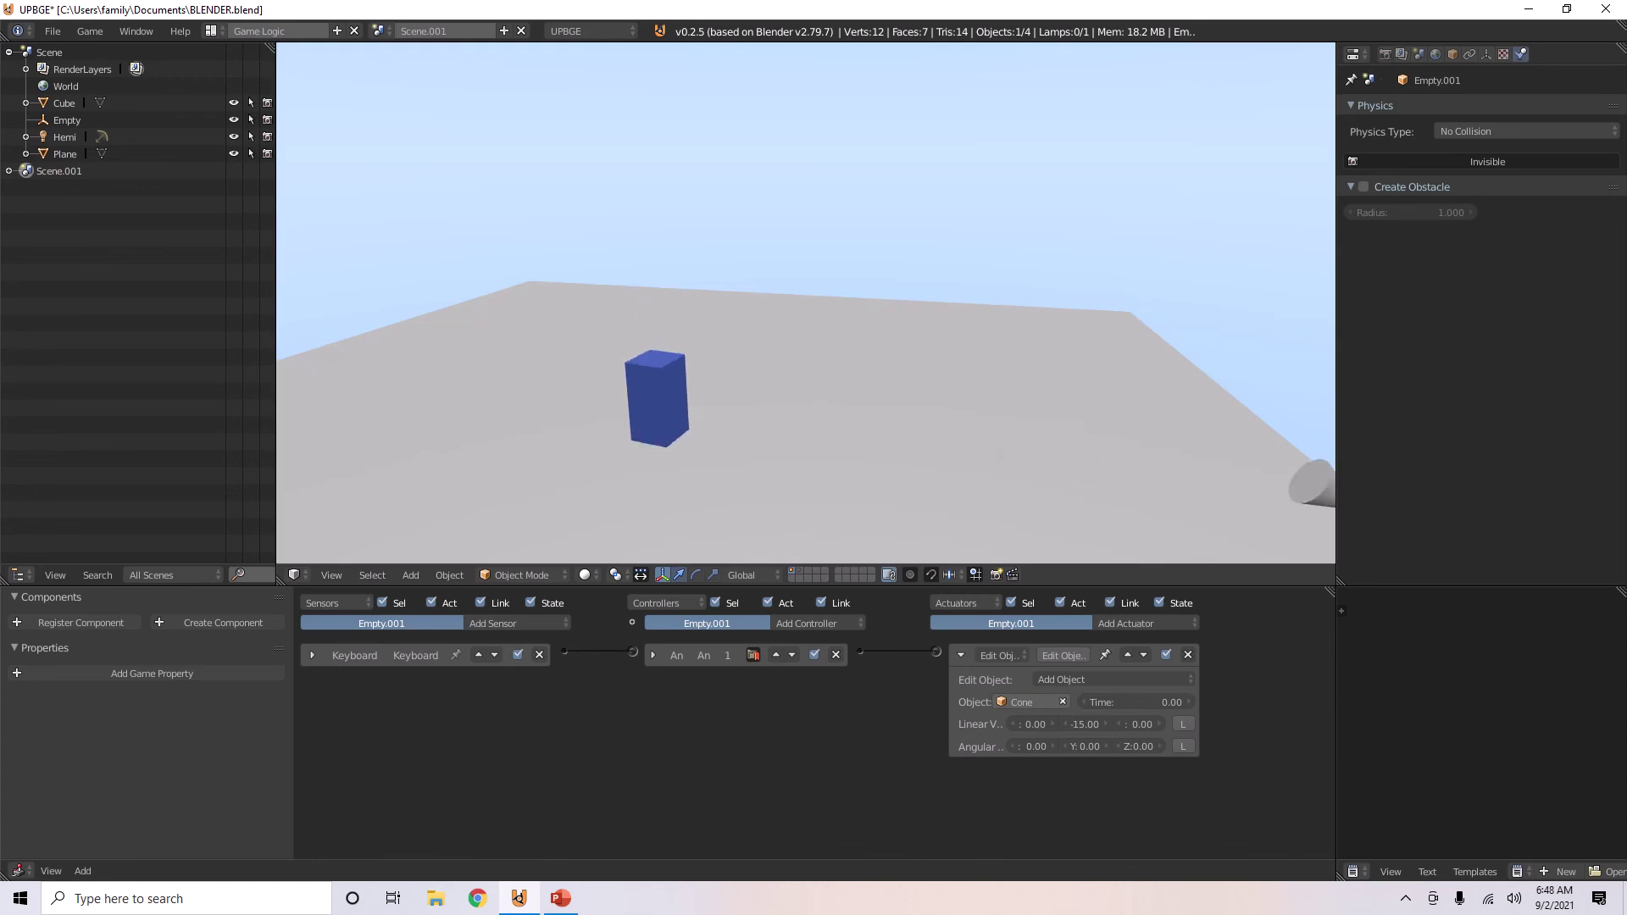
key("space")
key("space")
key("space")
key("space")
key("space")
key("space")
key("space")
key("space")
key("space")
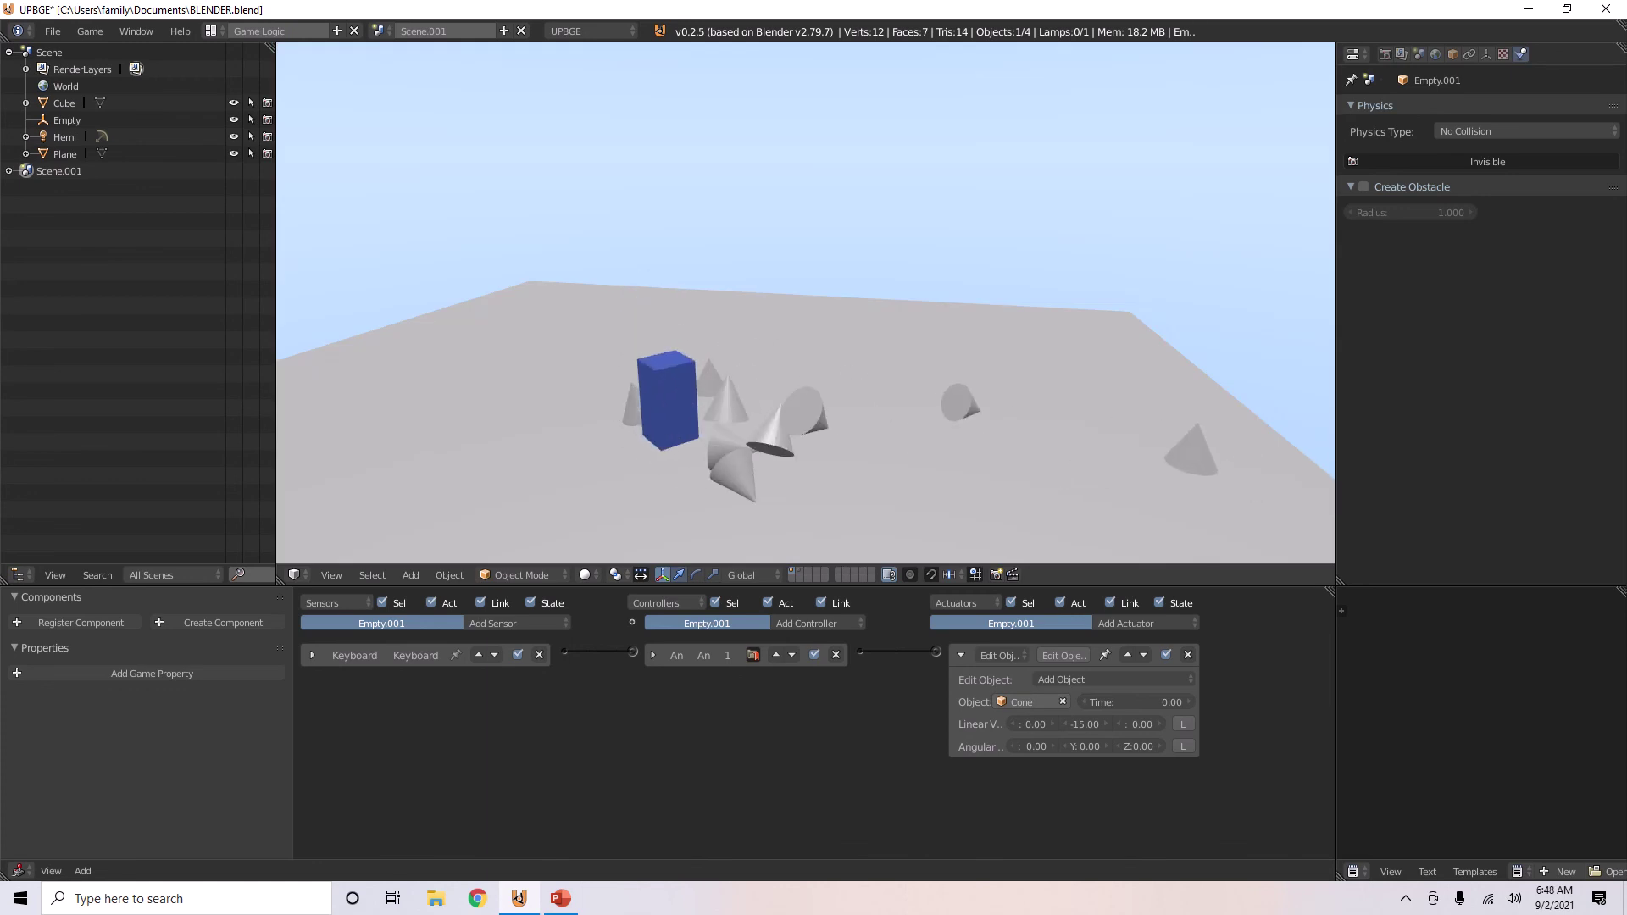
key("Escape")
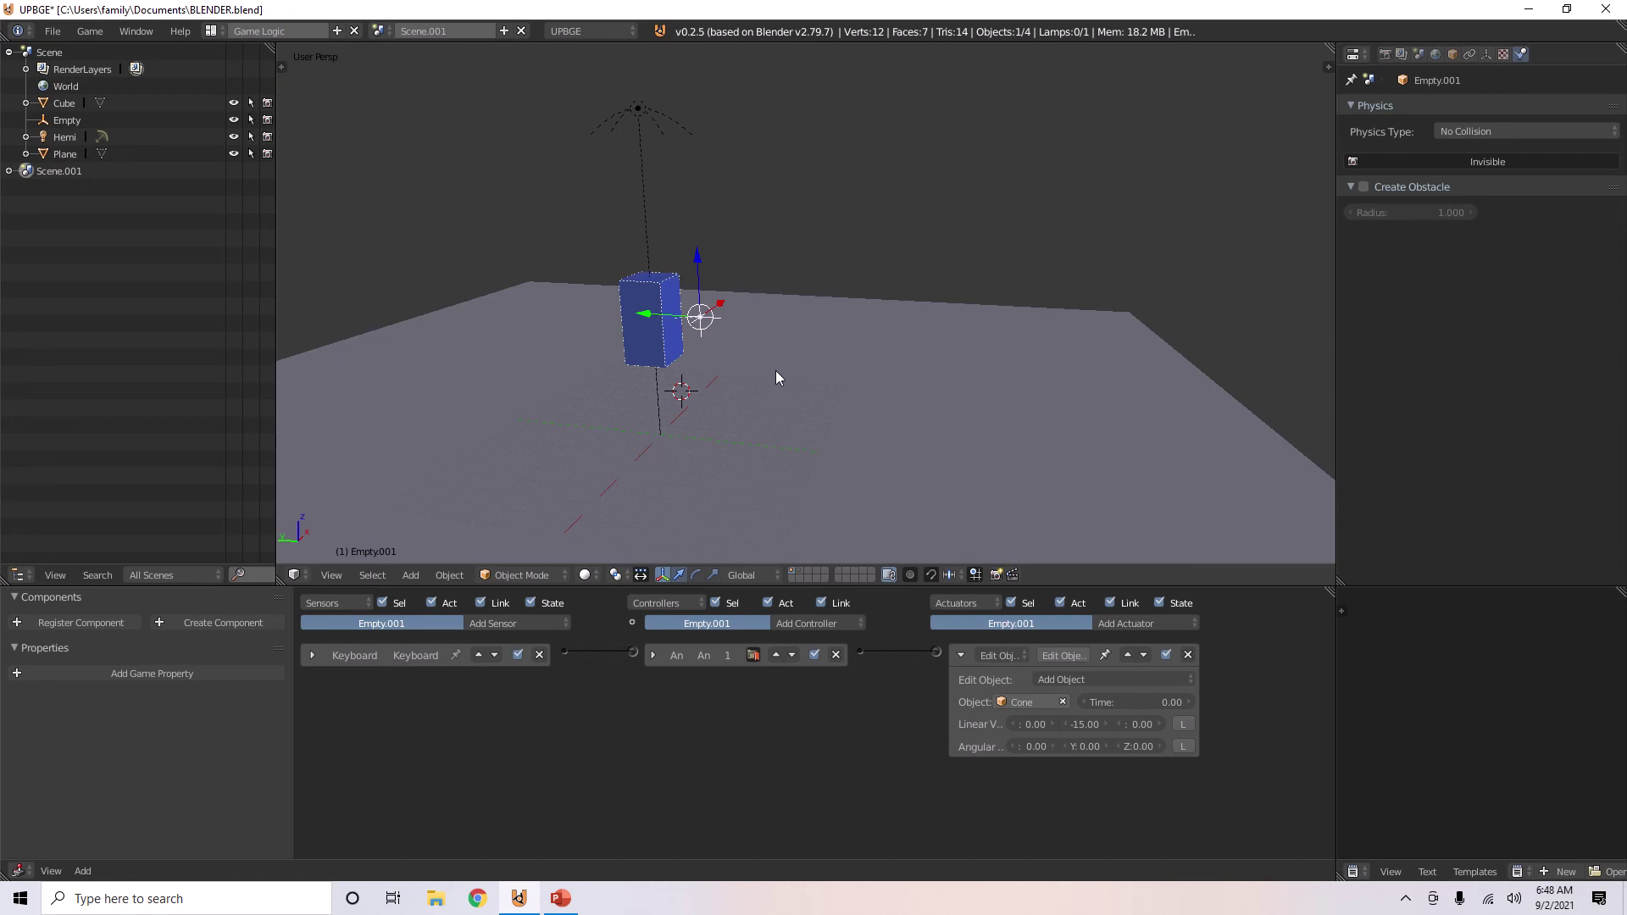
Make the actuator's linear velocity local and test-run the game, turning the character while launching cones
scroll(777, 373, "down", 2)
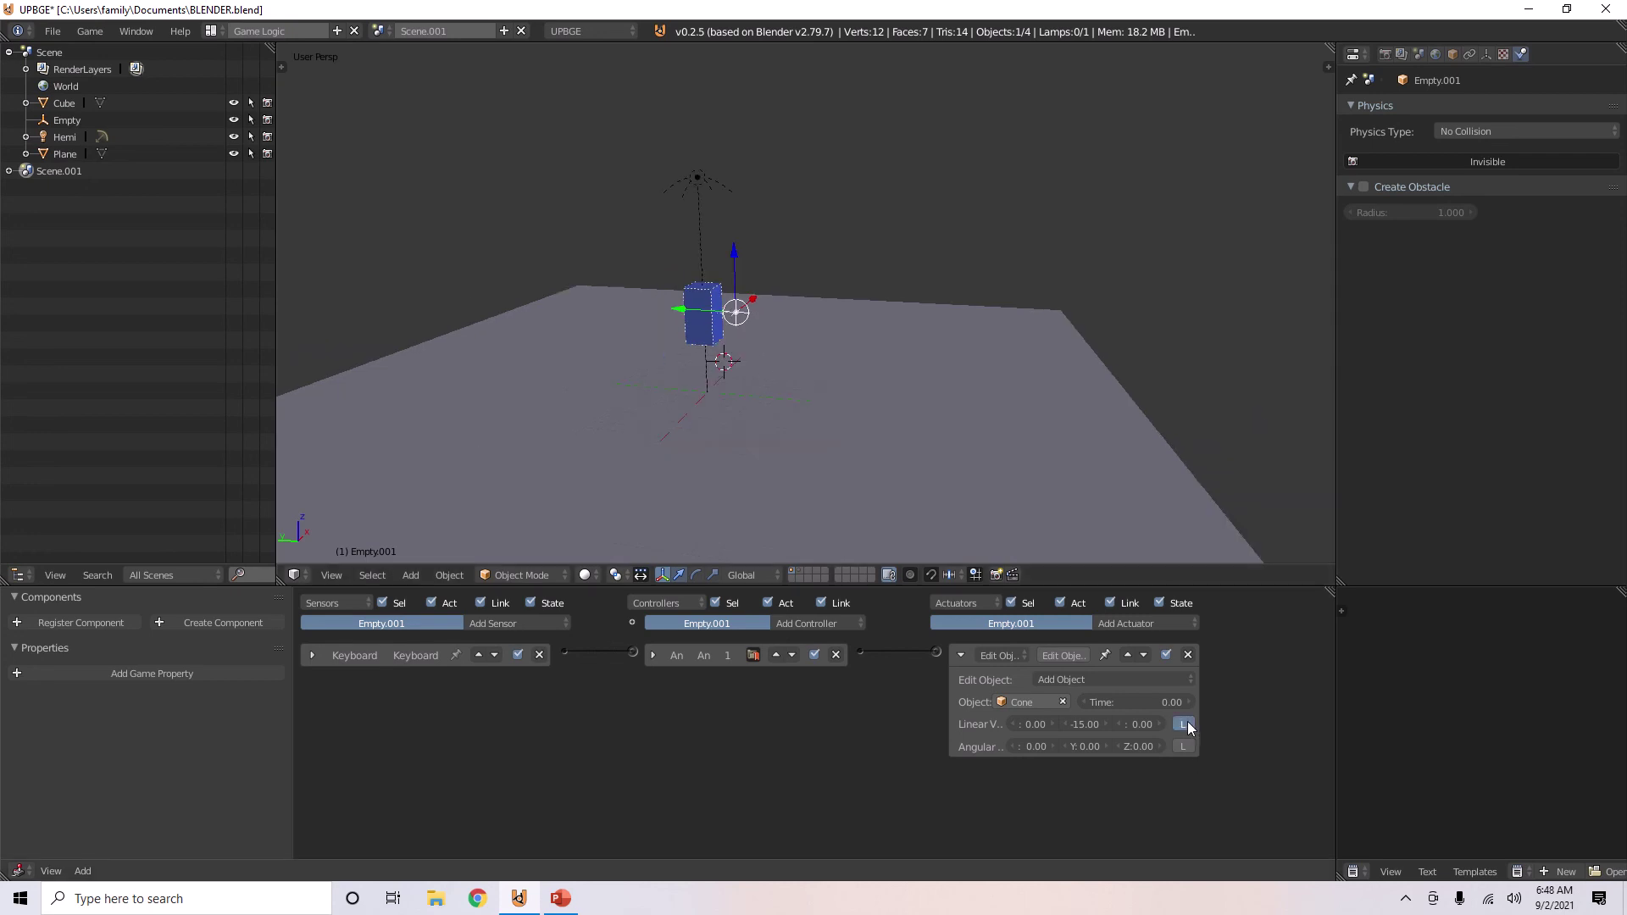
key("p")
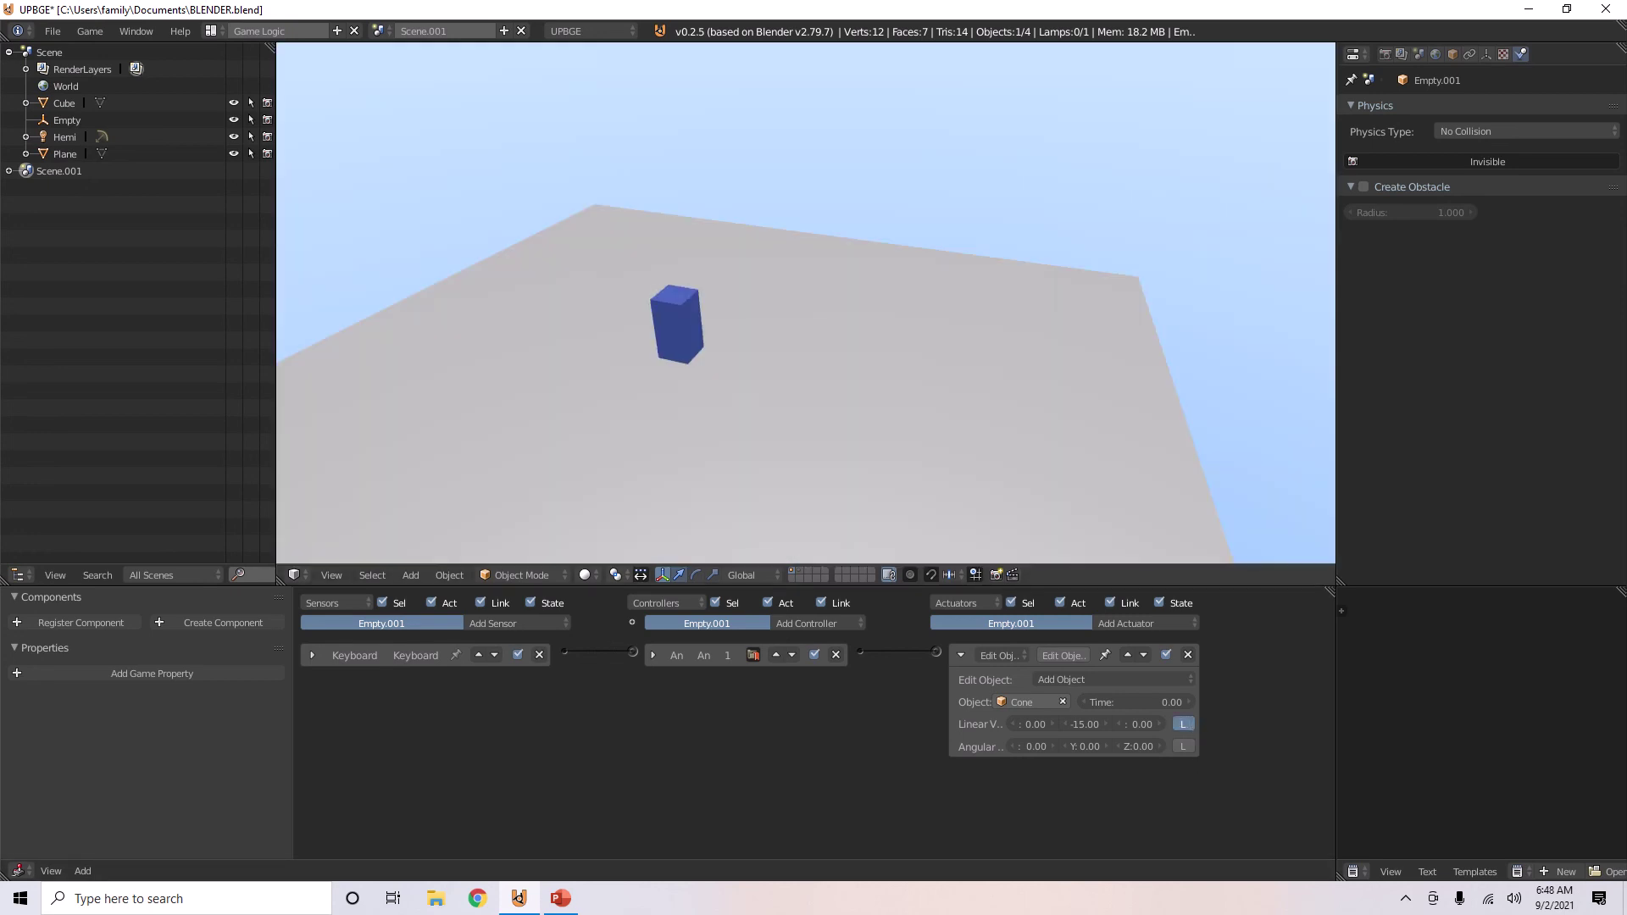
key("Left")
key("space")
key("space")
key("space")
key("space")
key("space")
key("space")
key("space")
key("space")
key("space")
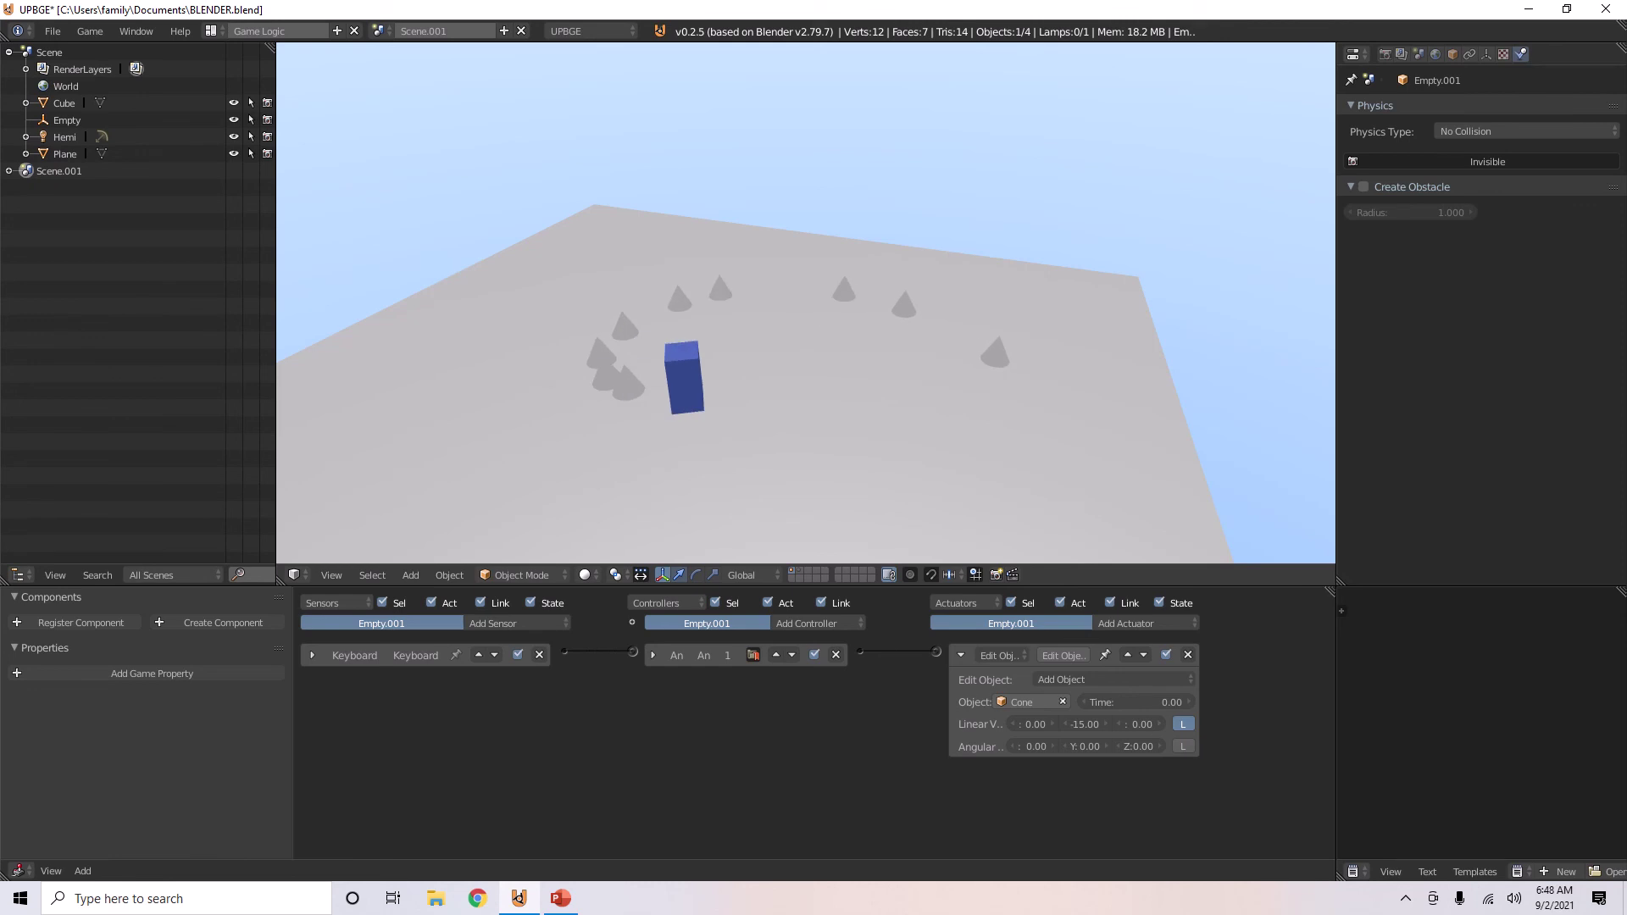
key("Escape")
Set the X angular velocity of the Add Object actuator to 10
middle_click_drag(709, 376, 760, 312)
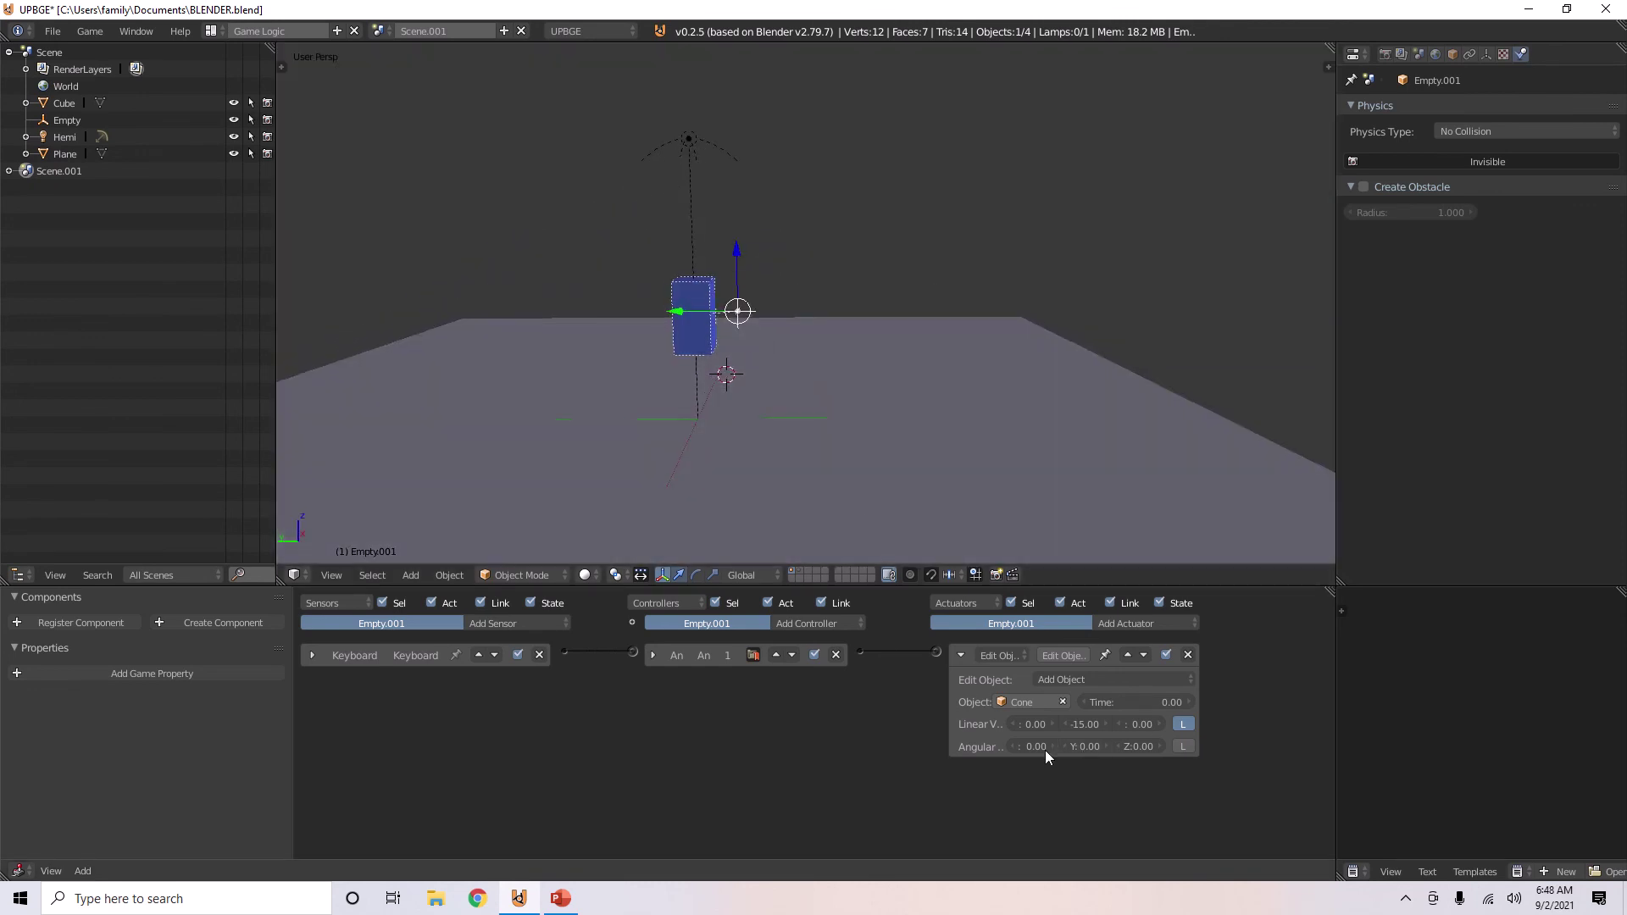
type("10")
key("Return")
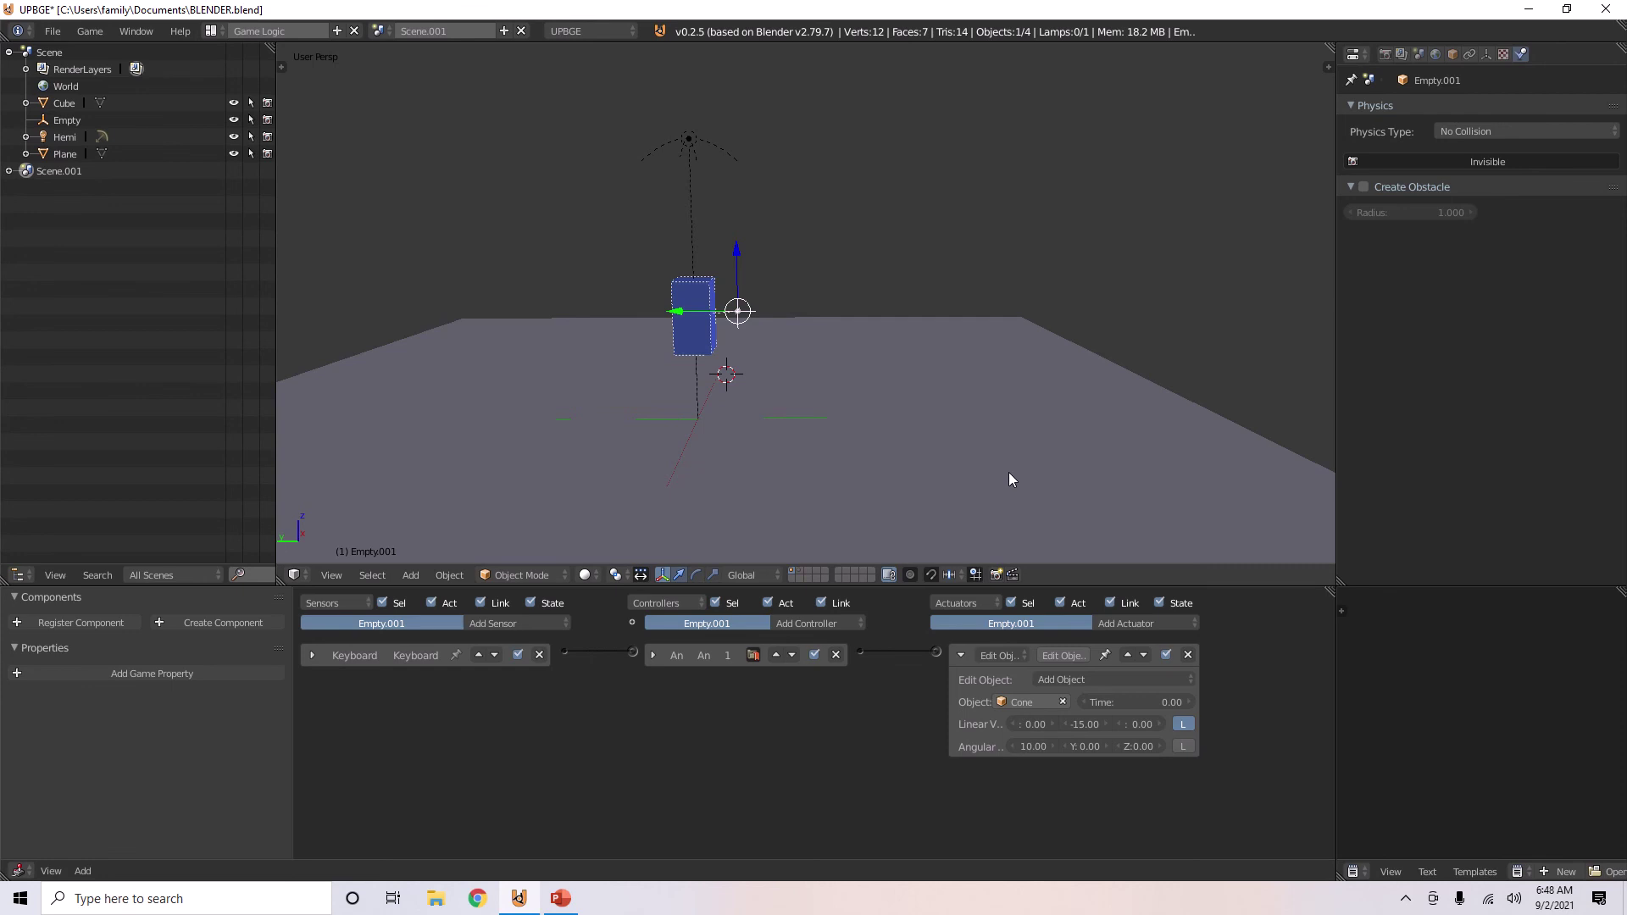
Test-run the game, moving and turning the character while launching cones, to check their spin
key("p")
key("space")
key("space")
key("space")
key("space")
key("space")
key("space")
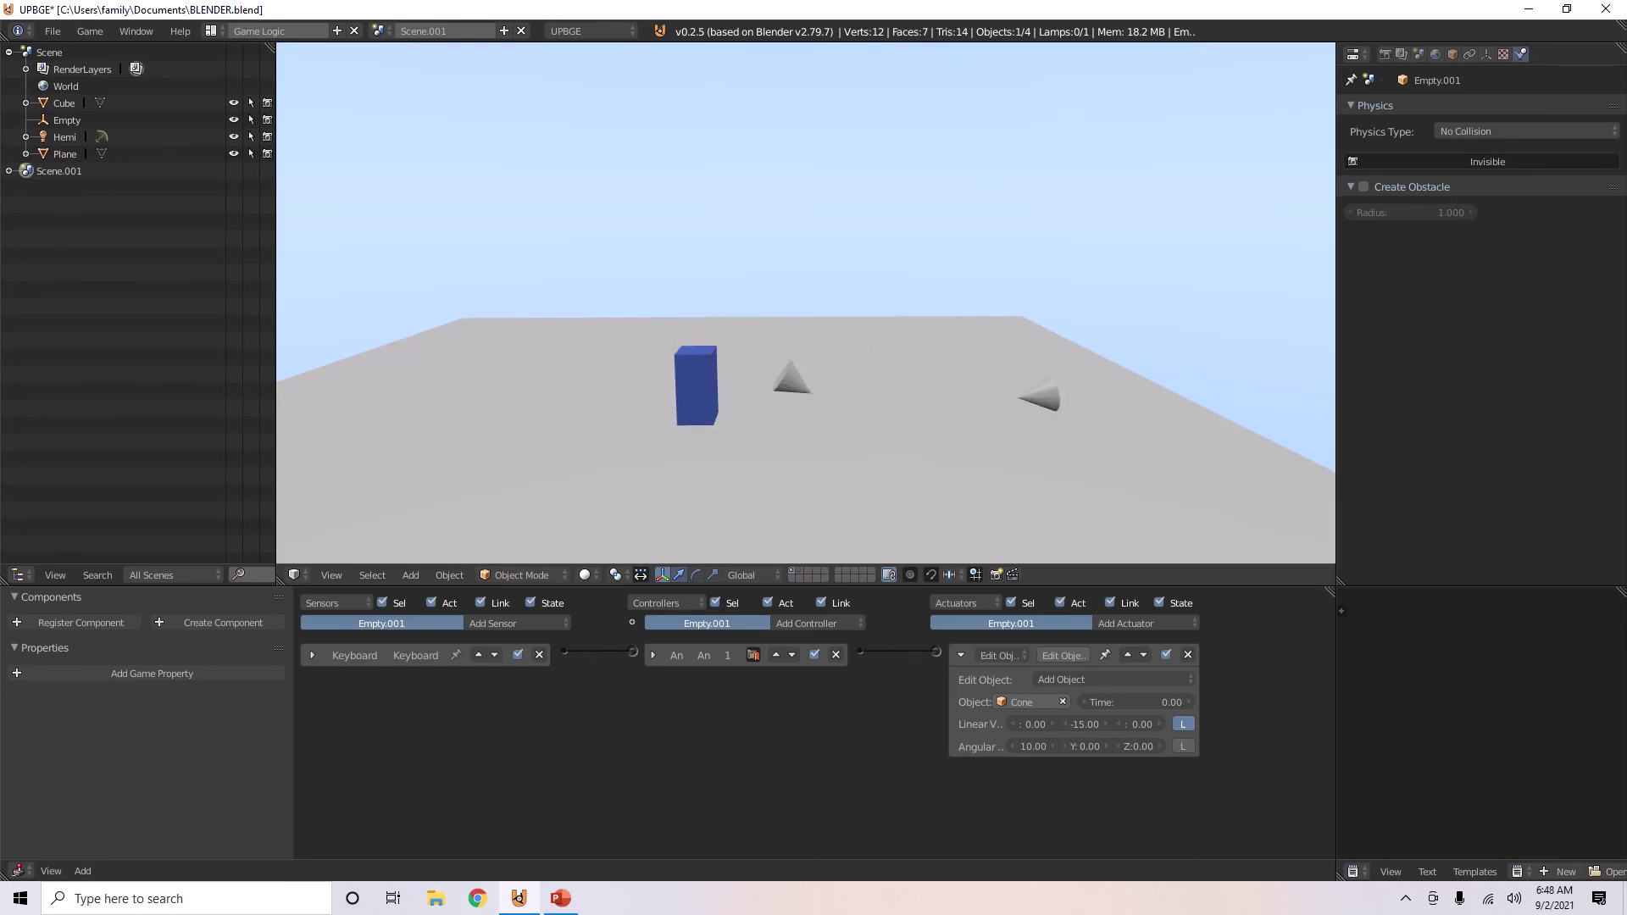
key("Up")
key("Left")
key("space")
key("space")
key("space")
key("space")
key("space")
key("space")
key("space")
key("space")
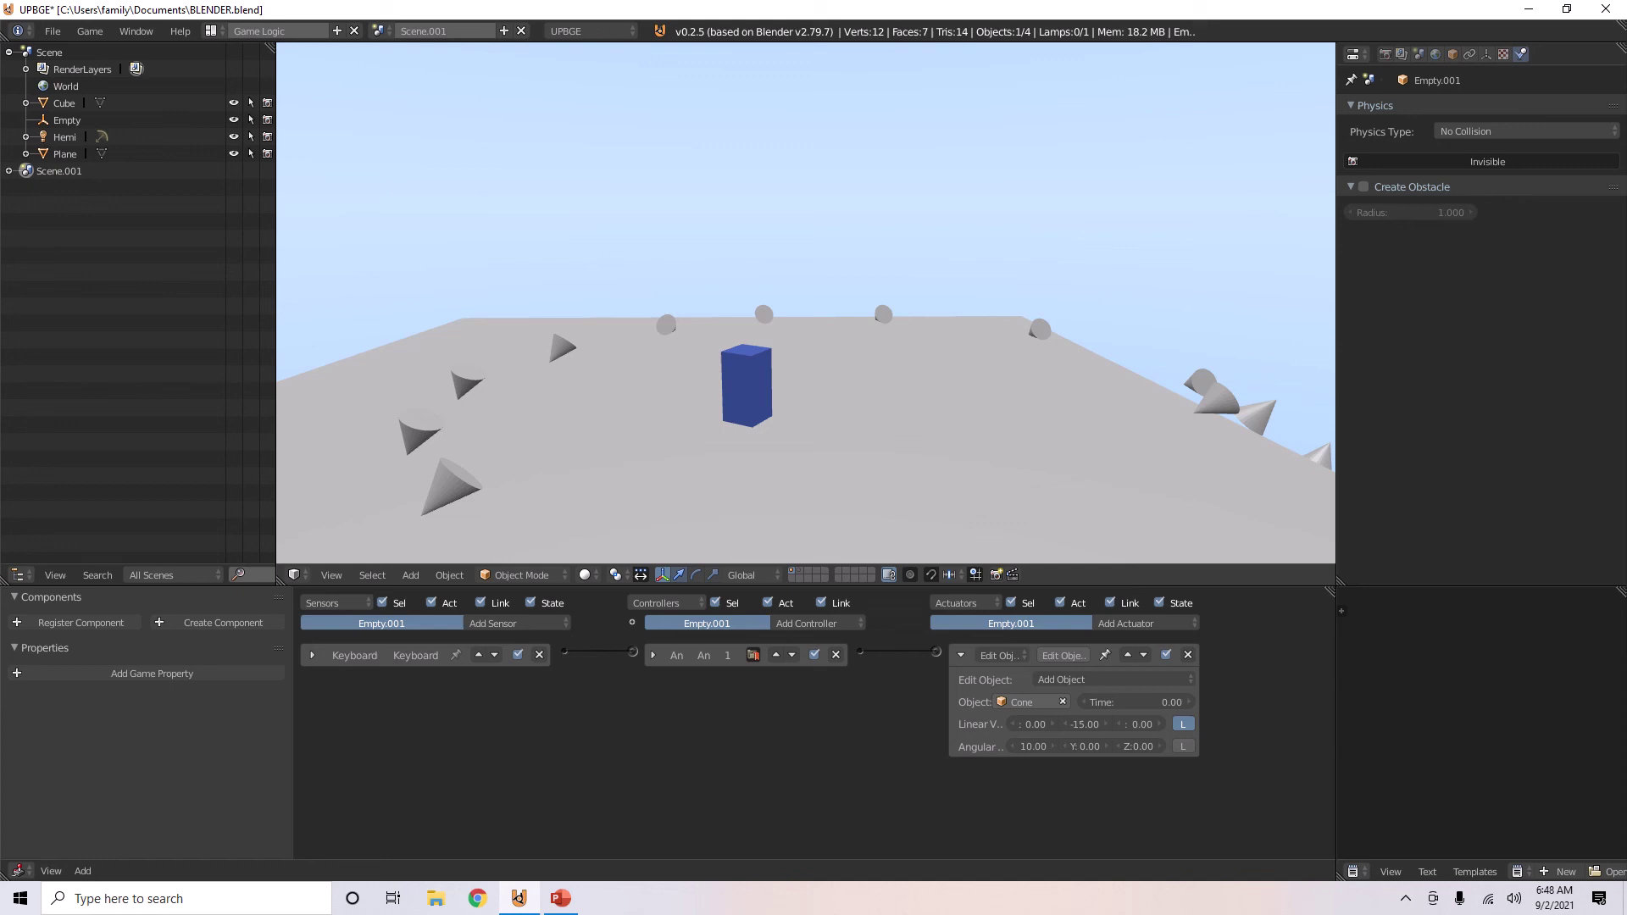
key("Escape")
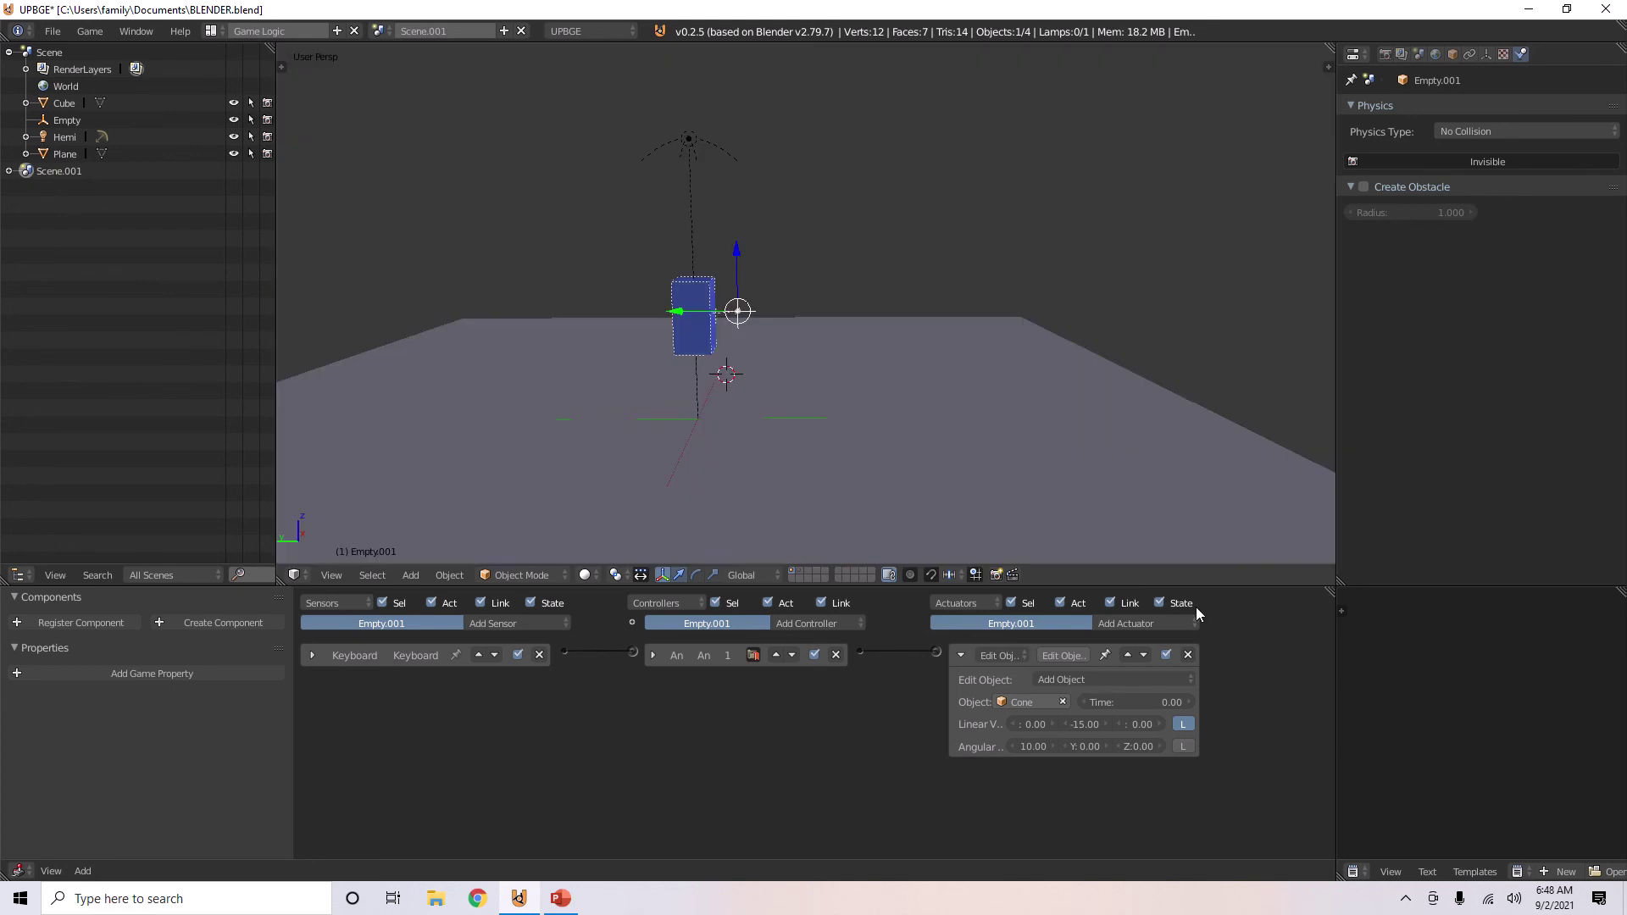
Make the actuator's angular velocity local, set its X value to 20 and briefly test-run the game
left_click(1183, 746)
type("2")
type("p")
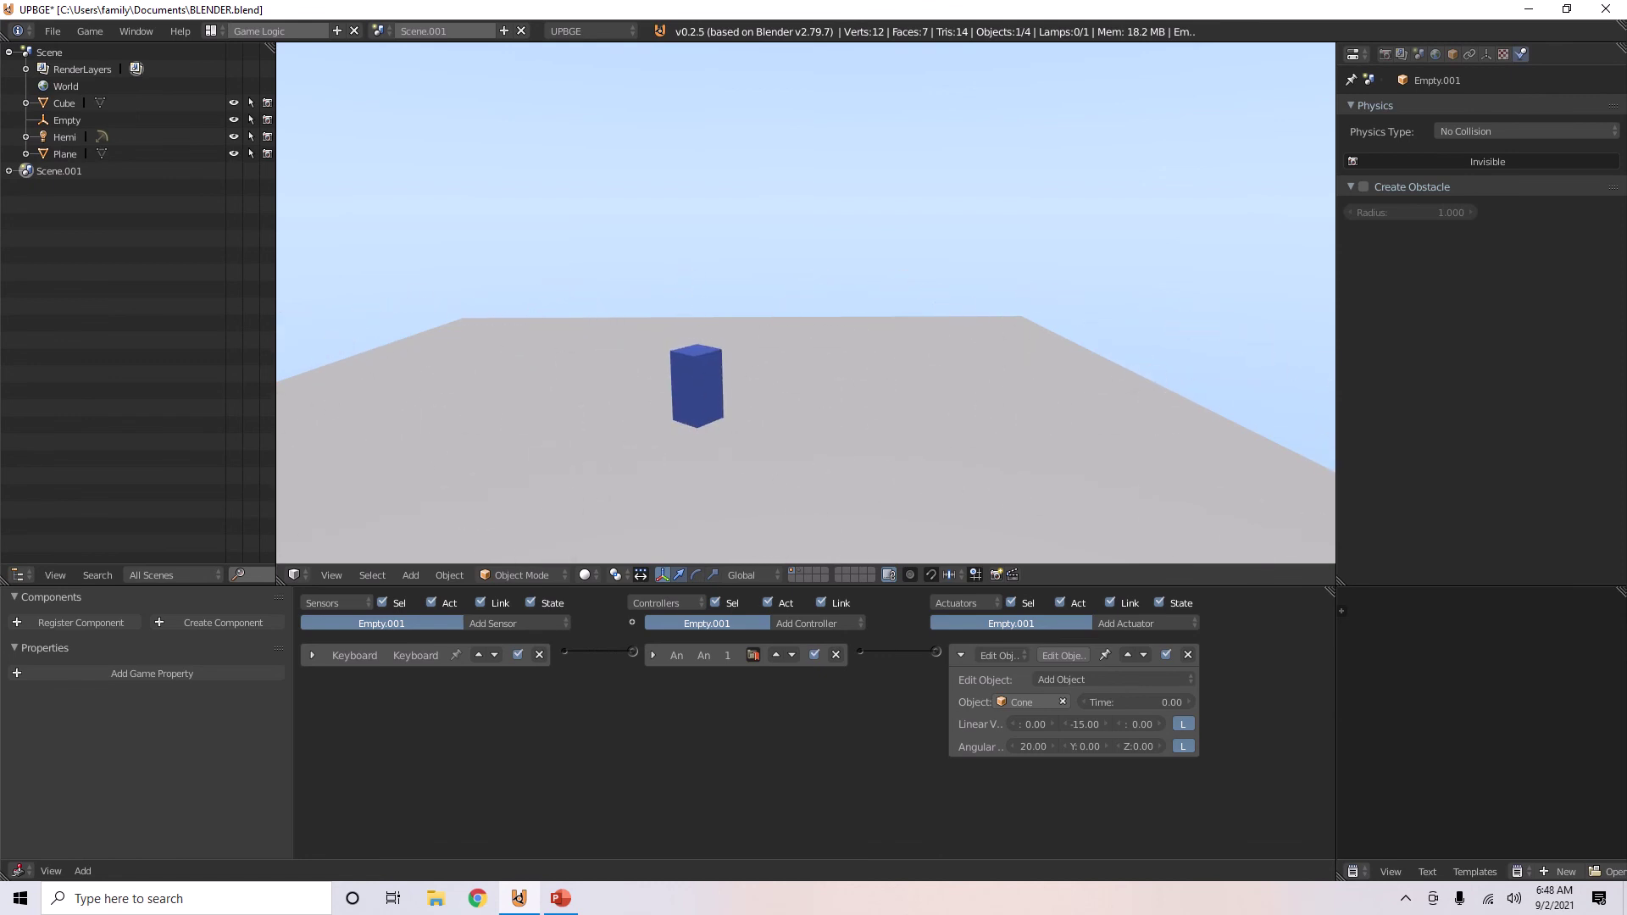
key("Escape")
middle_click_drag(984, 451, 950, 472)
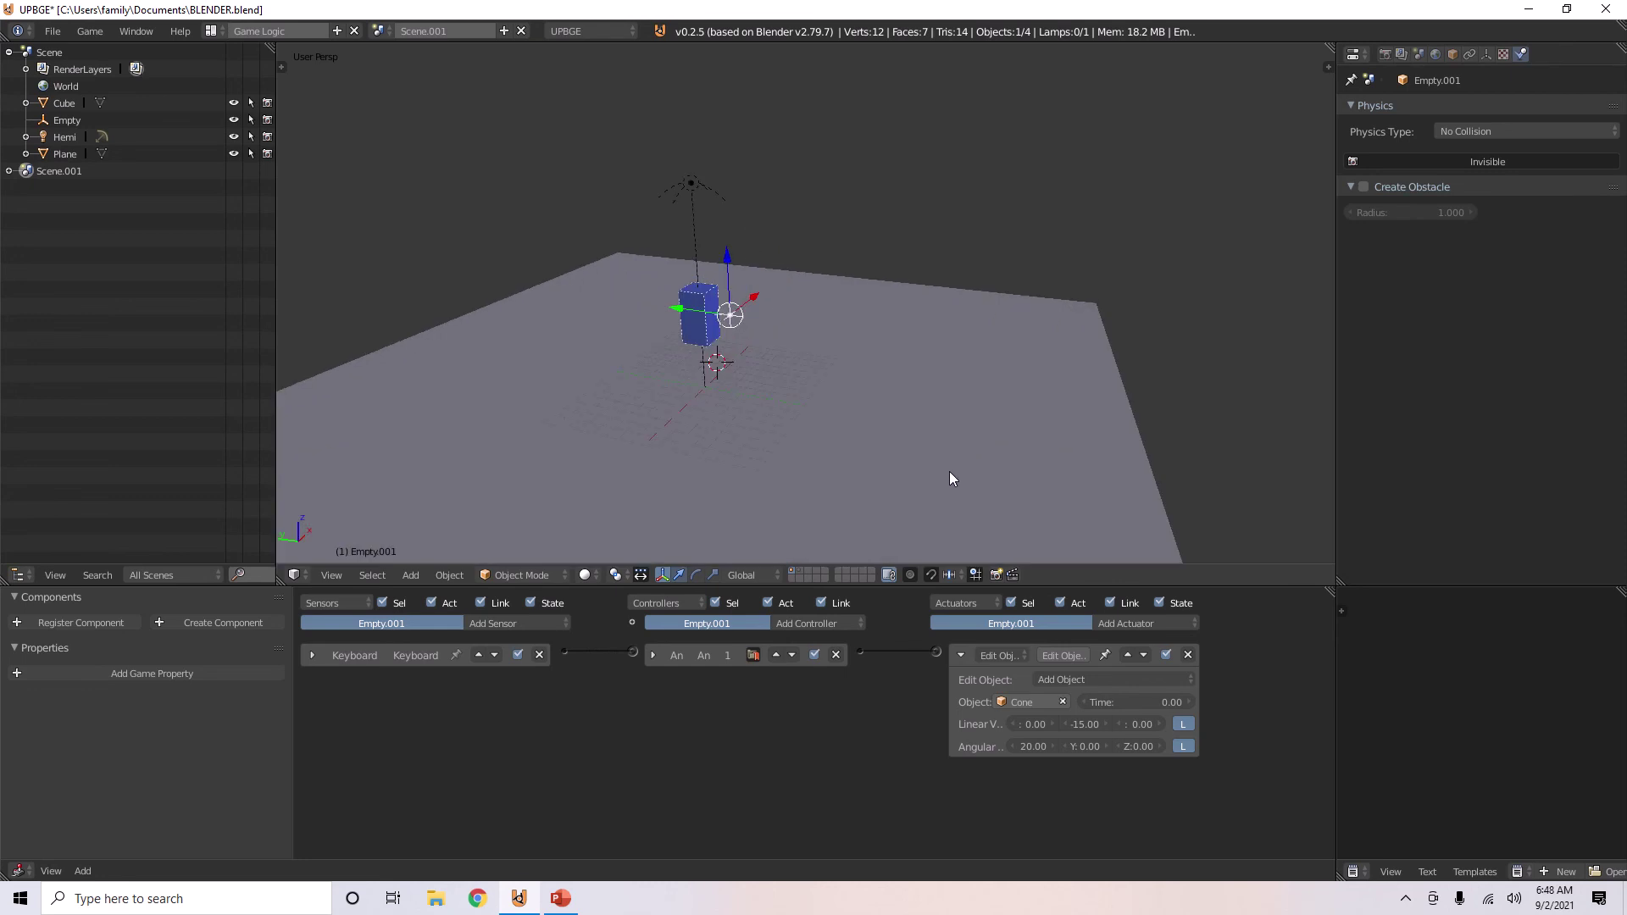